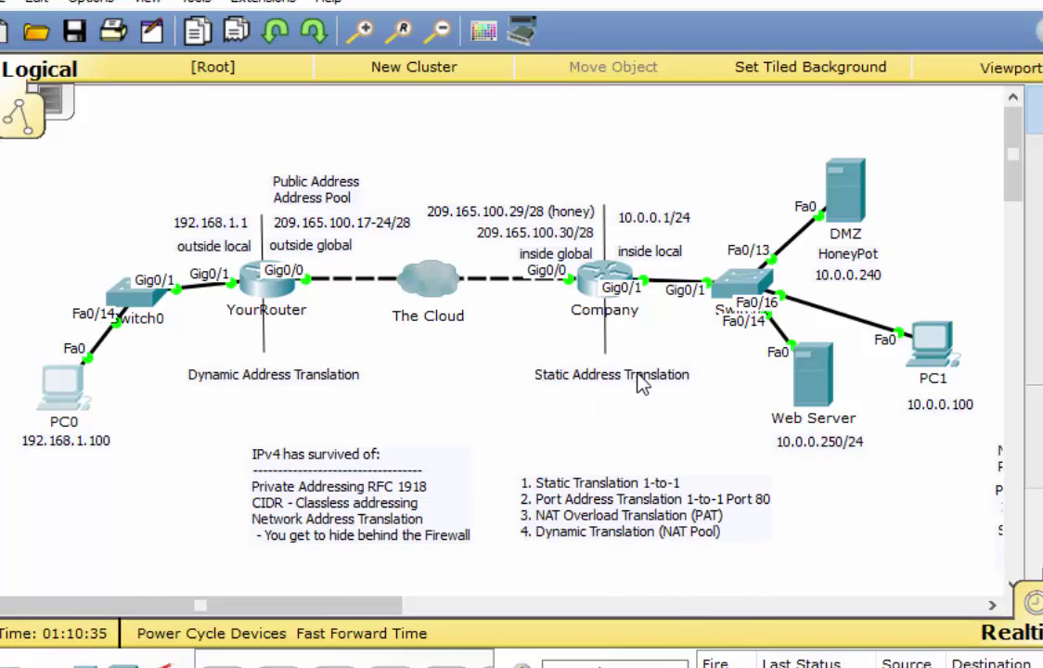
Nudge PC1 and its 10.0.0.100 address label slightly so they sit neatly together in the topology.
left_click_drag(942, 348, 937, 334)
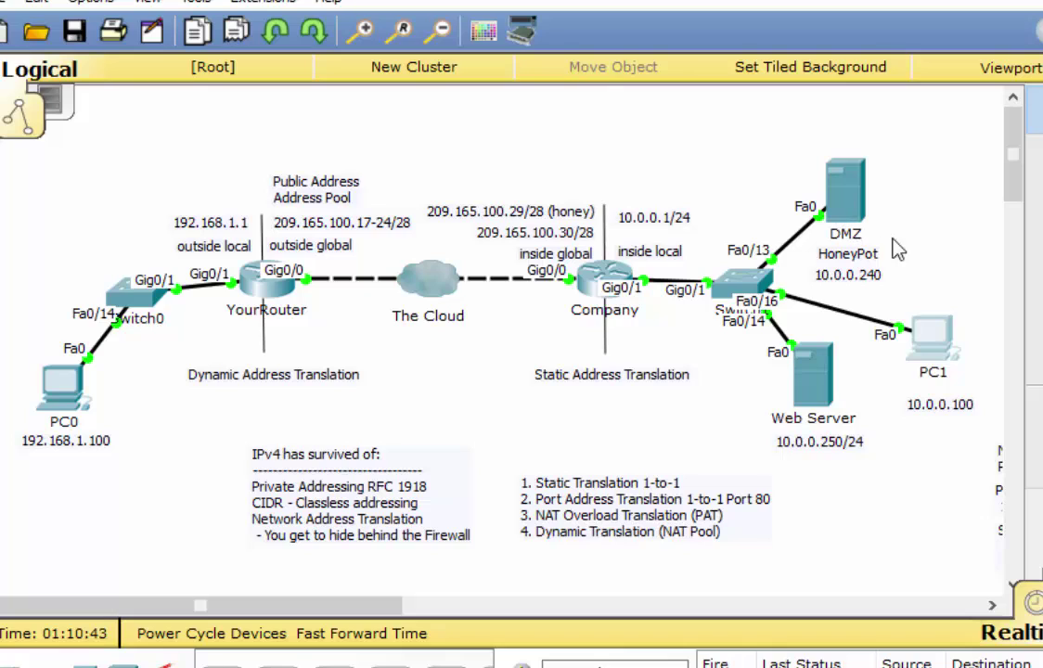
mouse_move(941, 333)
left_mouse_down()
mouse_move(941, 312)
mouse_move(942, 350)
left_mouse_up()
mouse_move(950, 401)
left_mouse_down()
mouse_move(940, 412)
mouse_move(930, 406)
left_mouse_up()
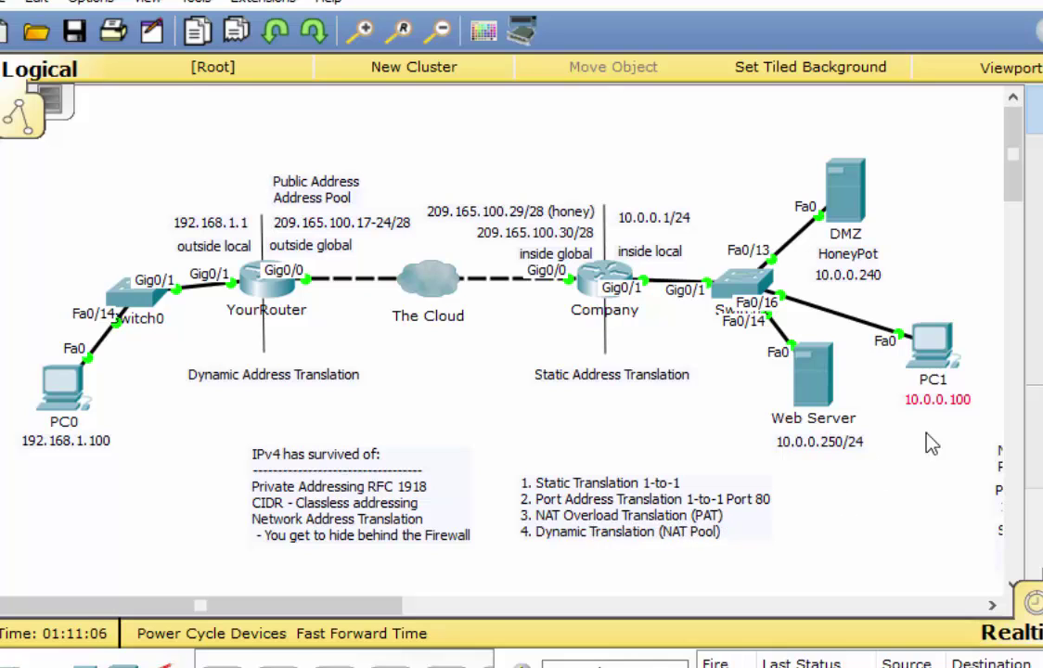
left_click_drag(937, 368, 936, 354)
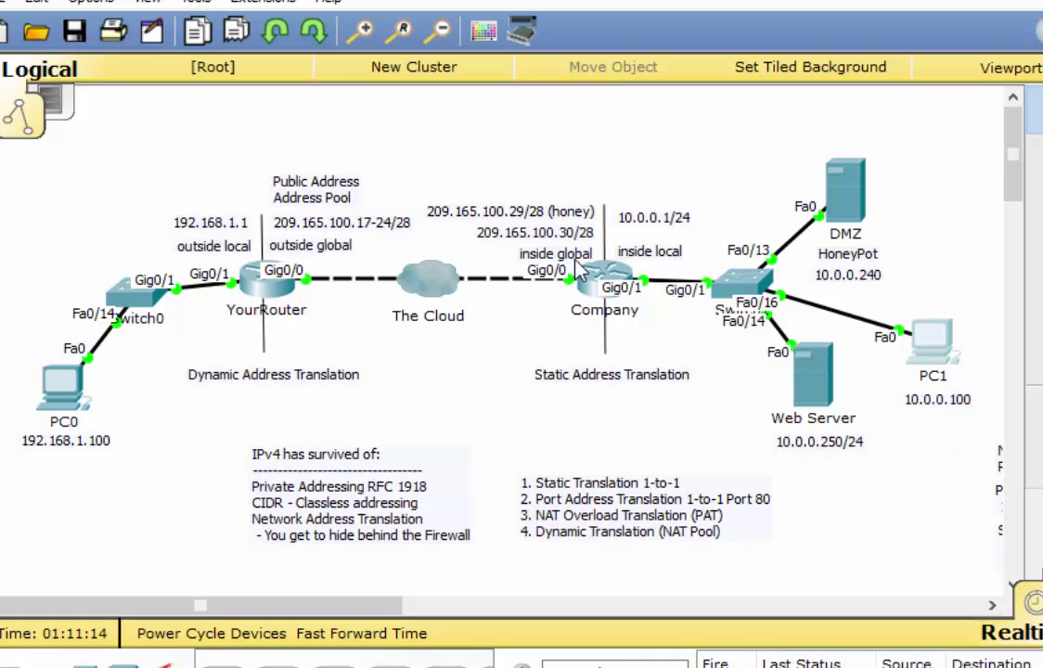
In the Company router's CLI, create access list 10 permitting network 10.0.0.0 with wildcard mask 0.0.0.255.
left_click(601, 274)
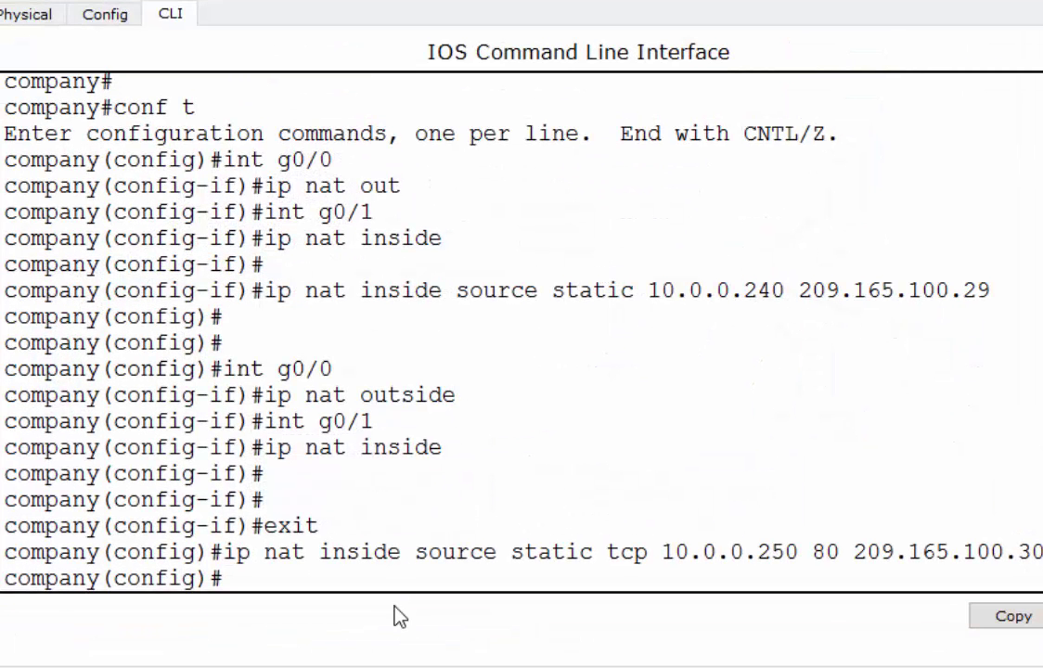
key("Return")
key("Return")
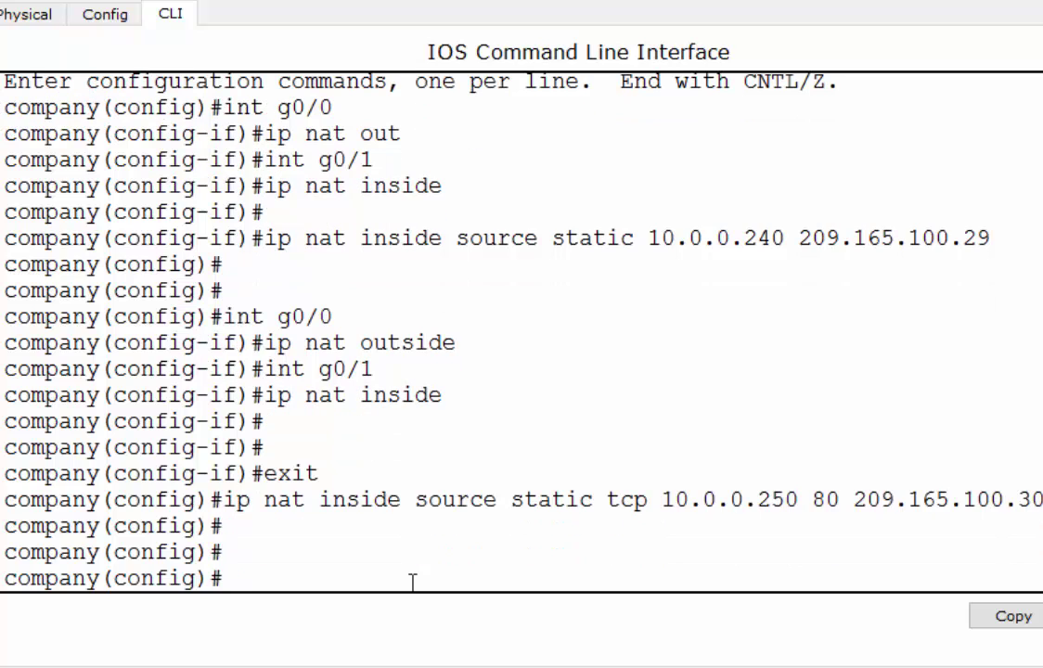
type("access-list")
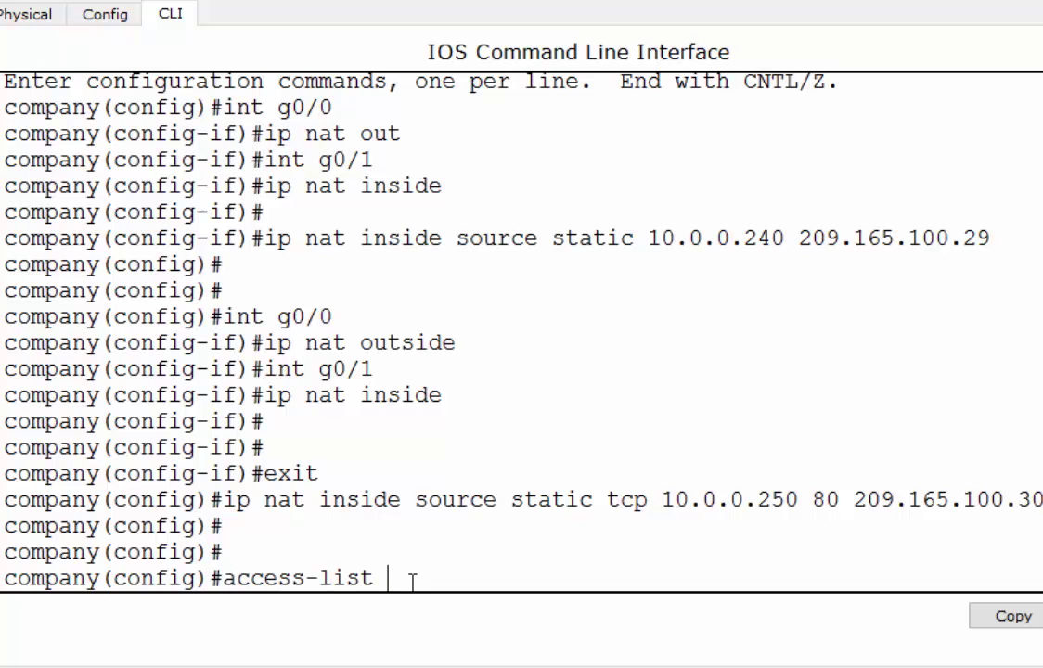
type(" 10 perm")
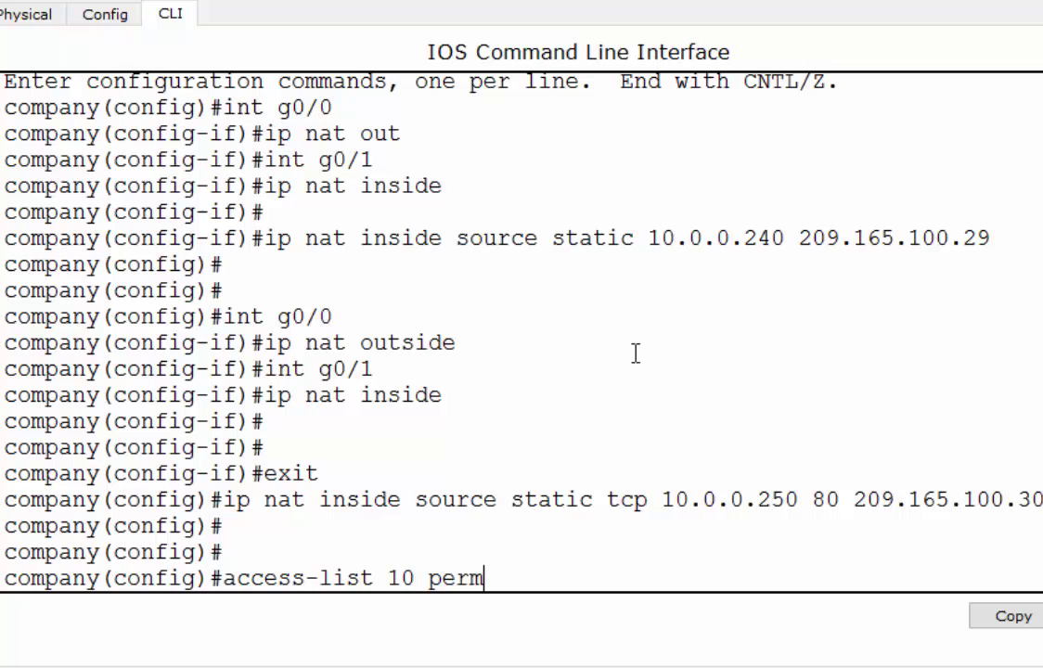
type("it 10.0")
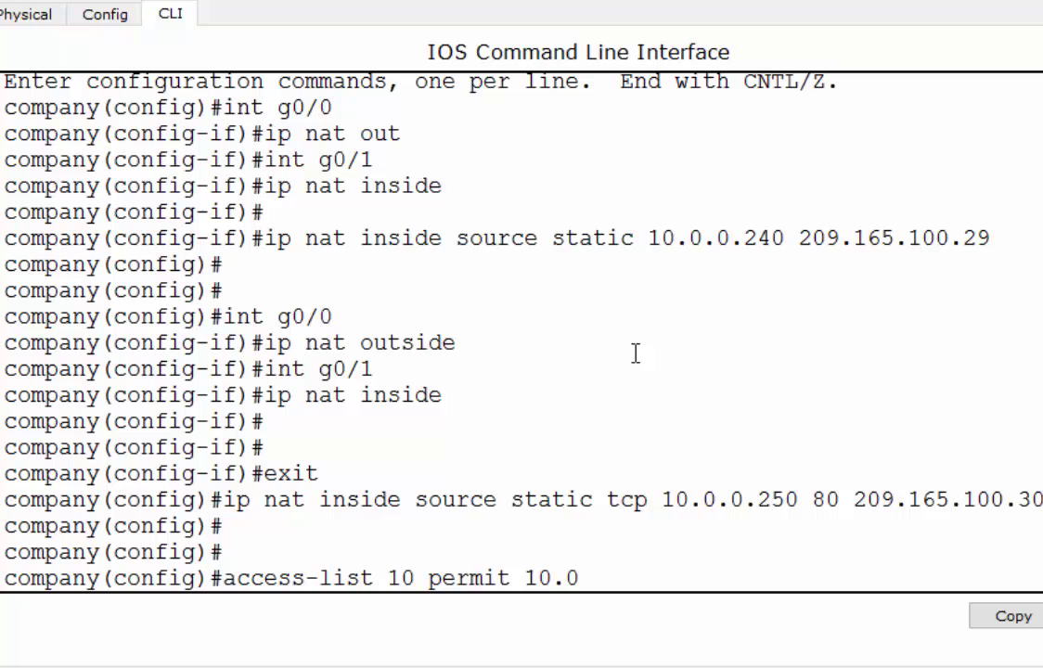
type(".0.0")
type("0.0.0")
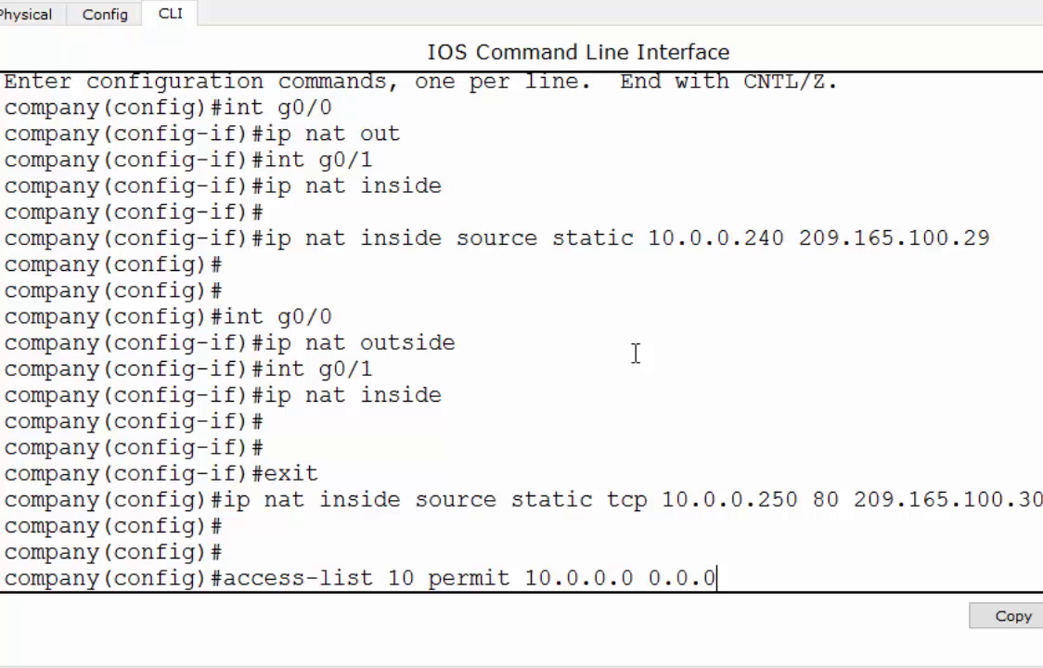
type(".255")
key("Return")
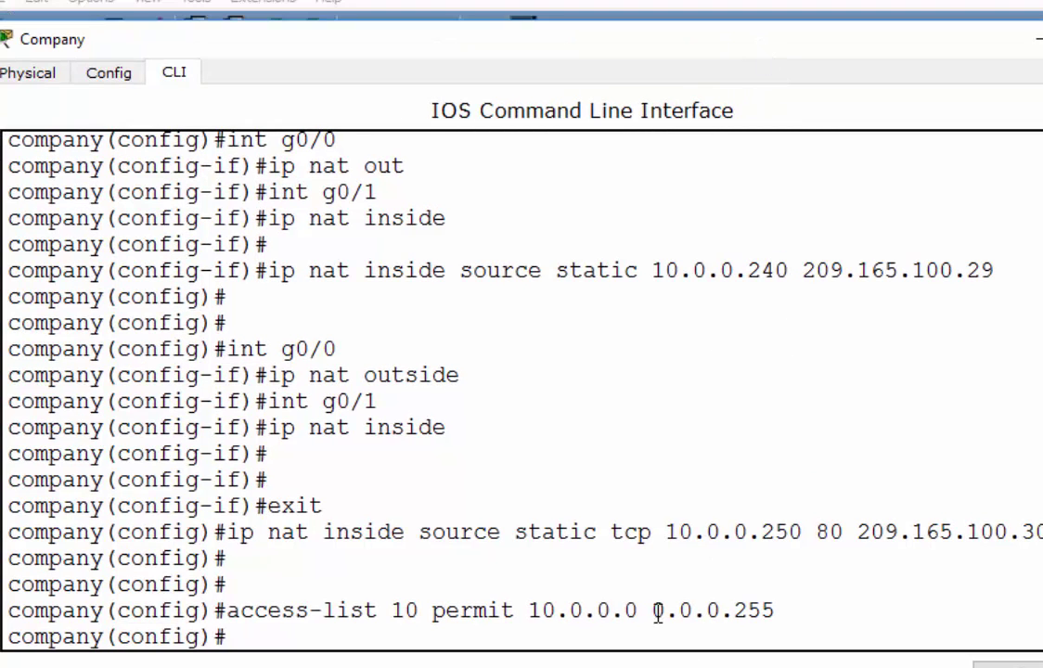
left_click_drag(650, 570, 781, 568)
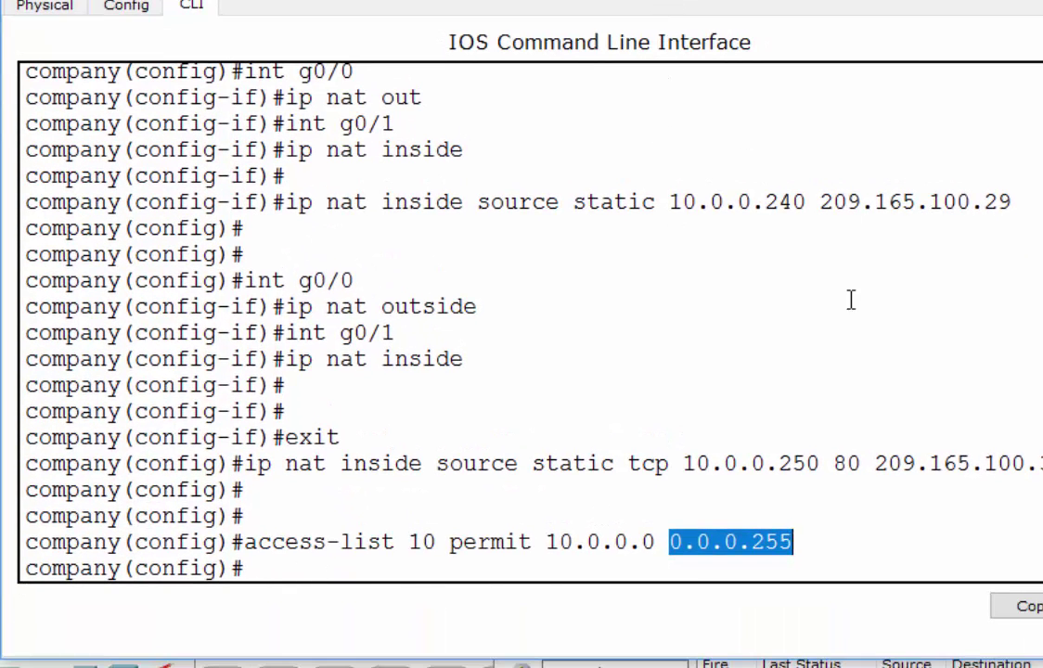
left_click(875, 534)
Begin the command ip nat inside source and show its context help to examine the available keywords.
key("Return")
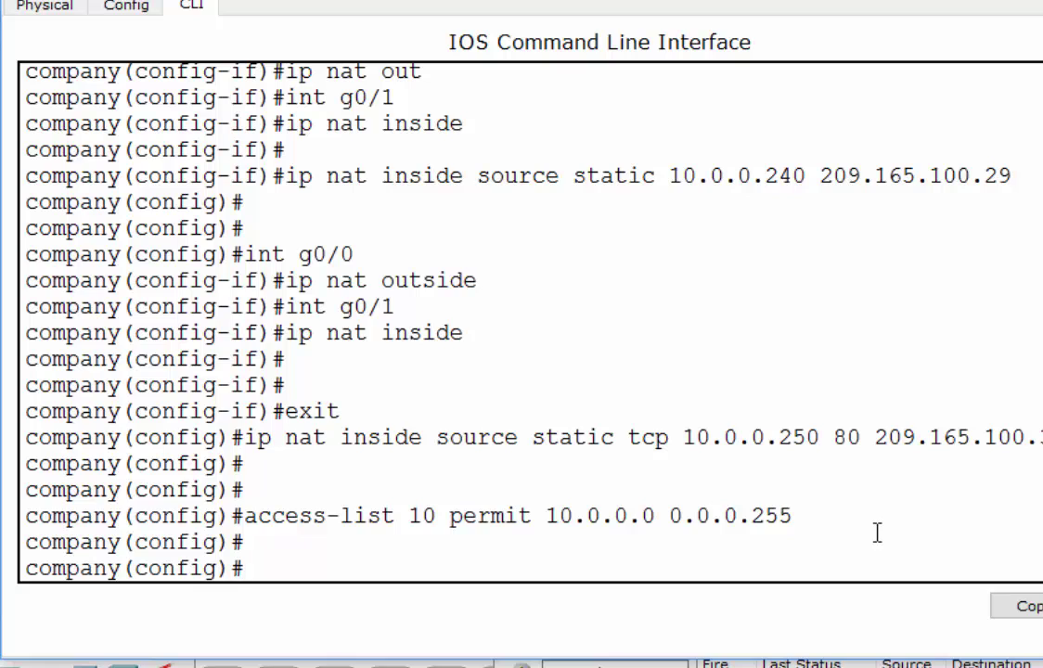
type("ip nat insid")
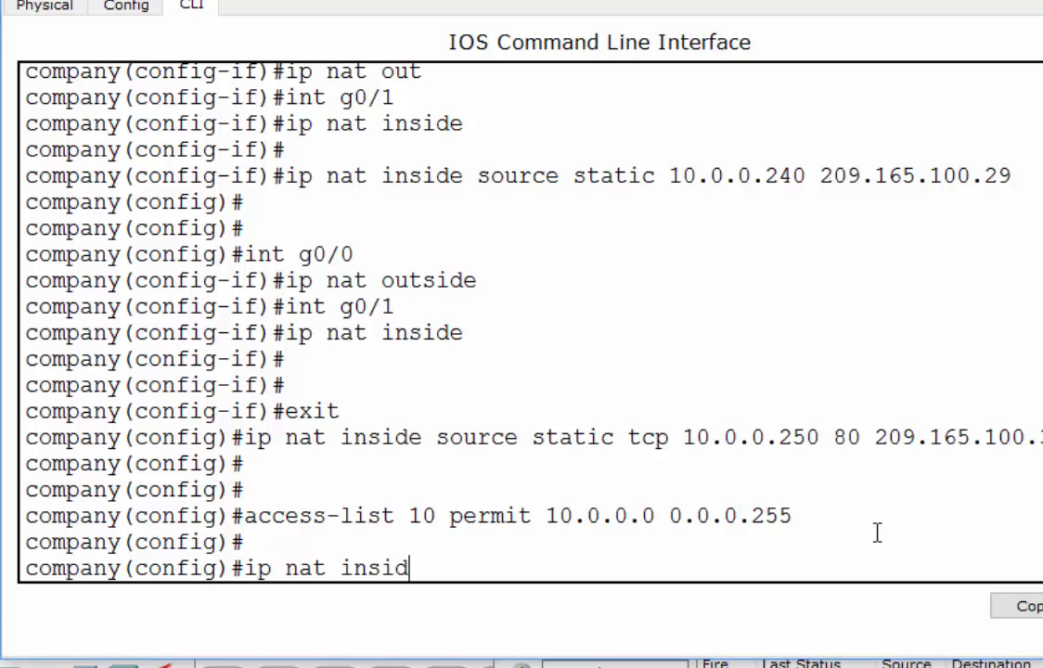
type("e source ")
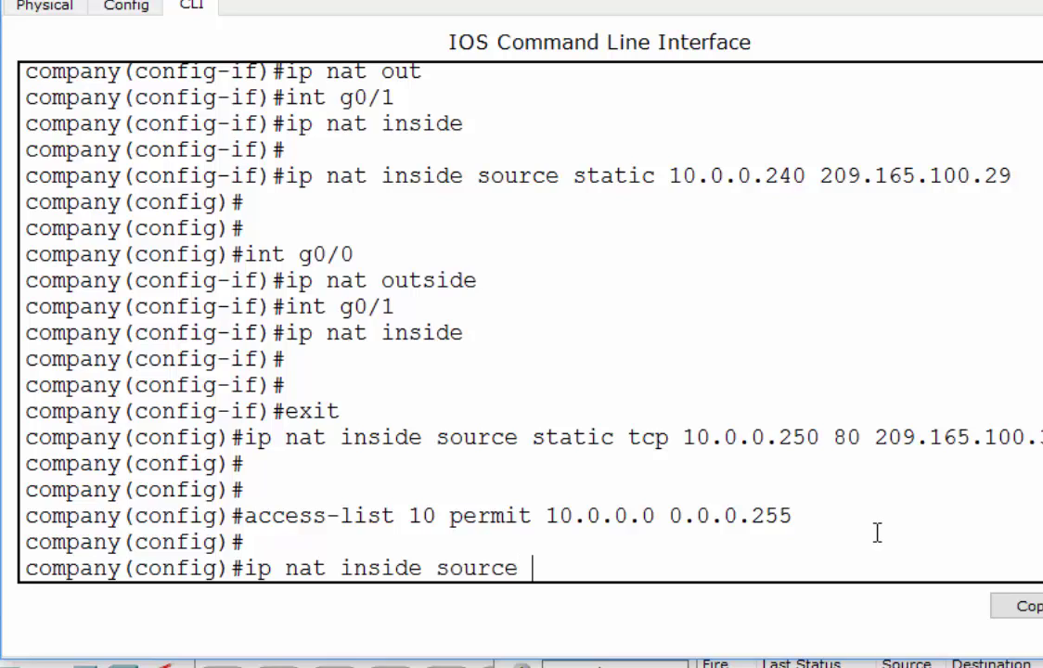
type("?")
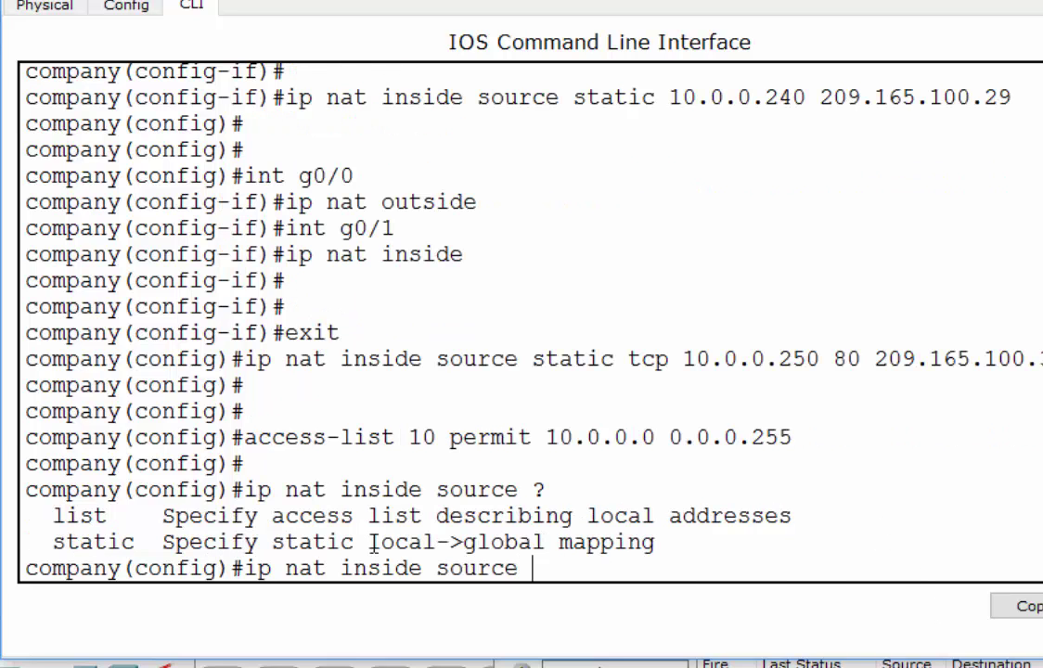
left_click_drag(53, 543, 140, 544)
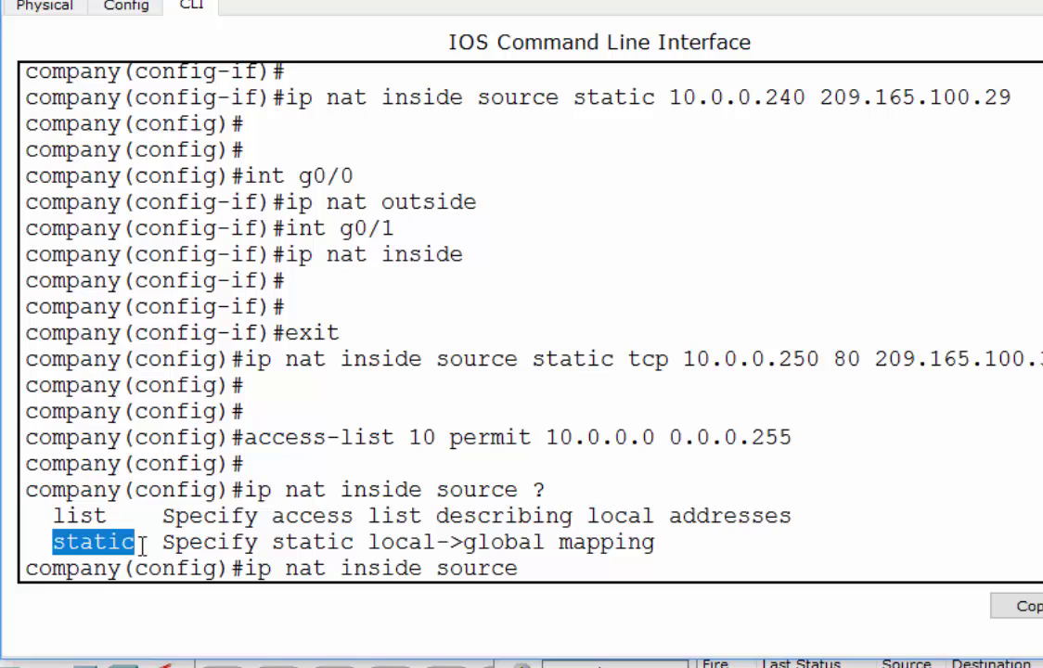
left_click(81, 516)
double_click(81, 516)
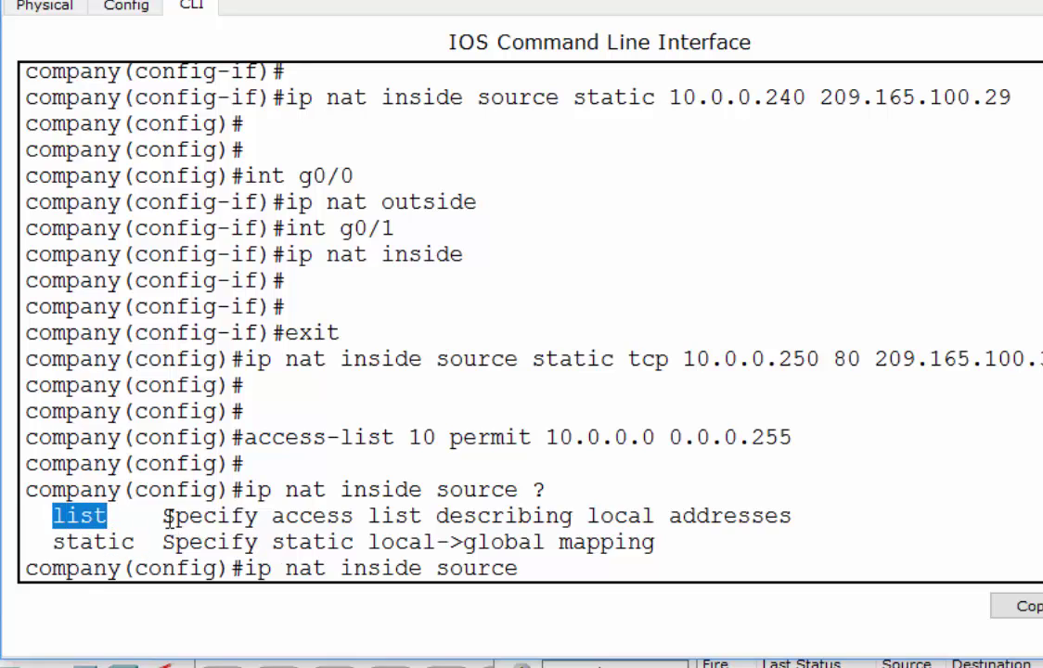
left_click_drag(163, 516, 449, 517)
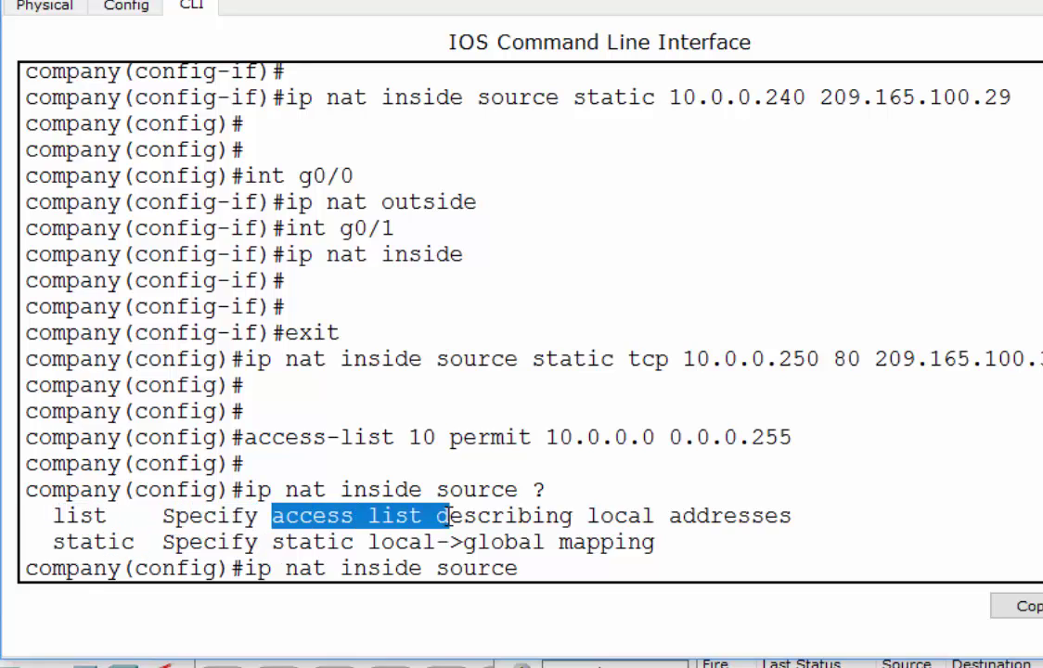
left_click_drag(794, 516, 578, 515)
left_click(547, 568)
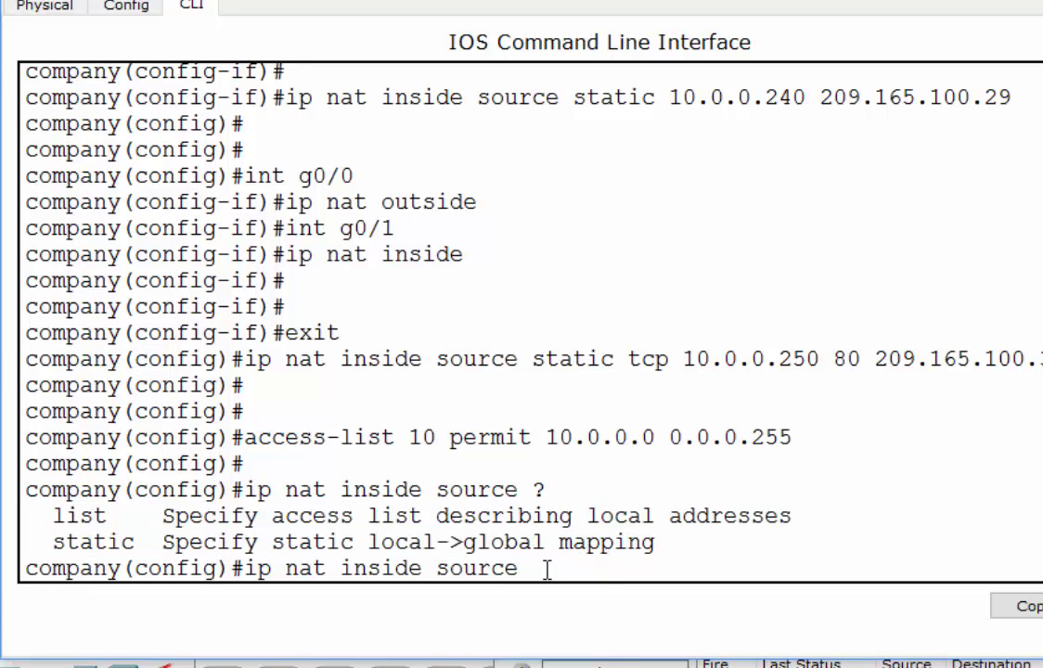
Extend the NAT command with list 10 and show the context help for what can follow it.
type("list")
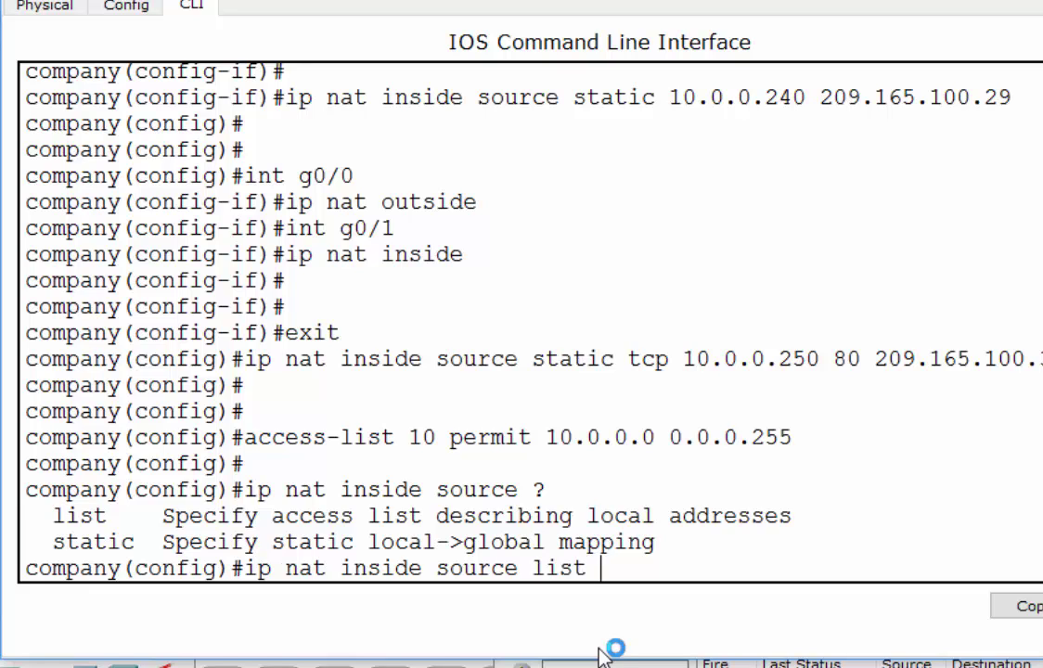
type(" 10 ?")
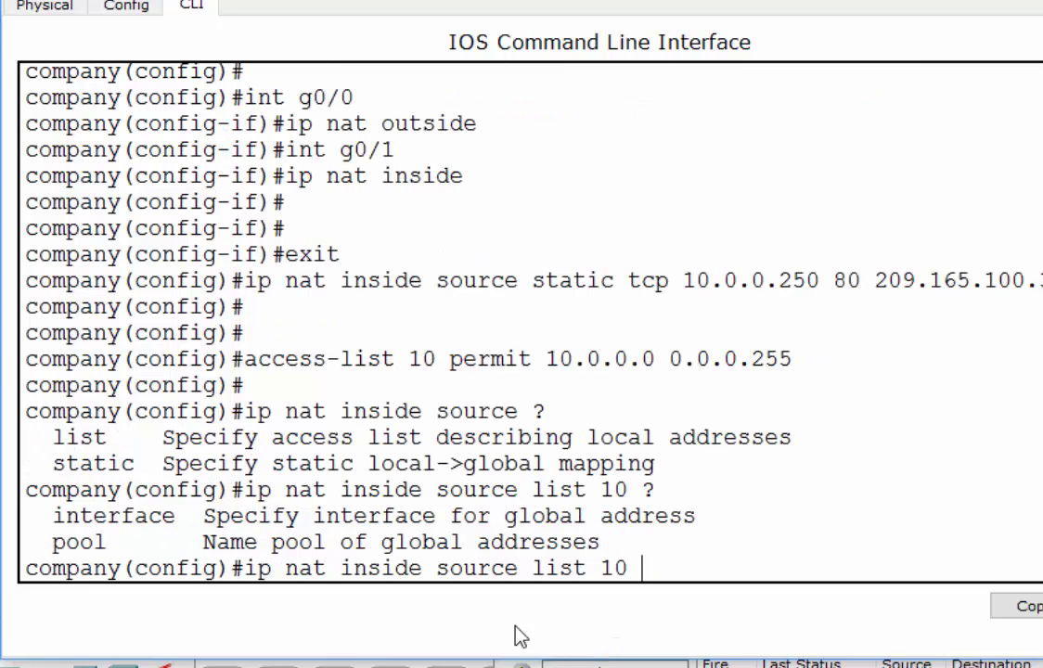
left_click_drag(51, 542, 113, 548)
left_click_drag(51, 517, 176, 516)
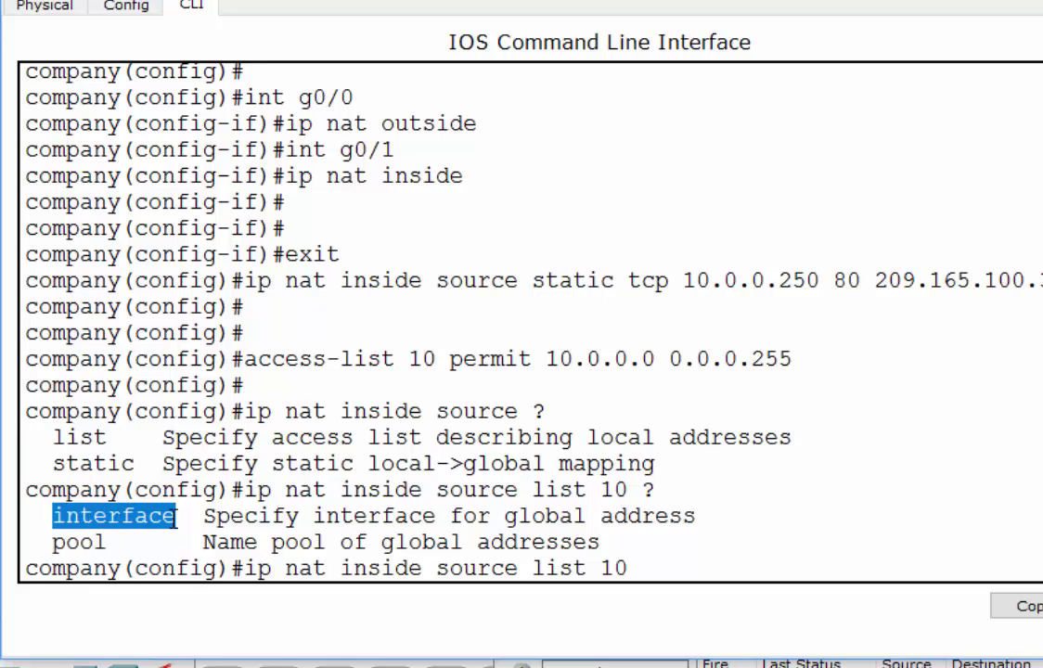
left_click(660, 567)
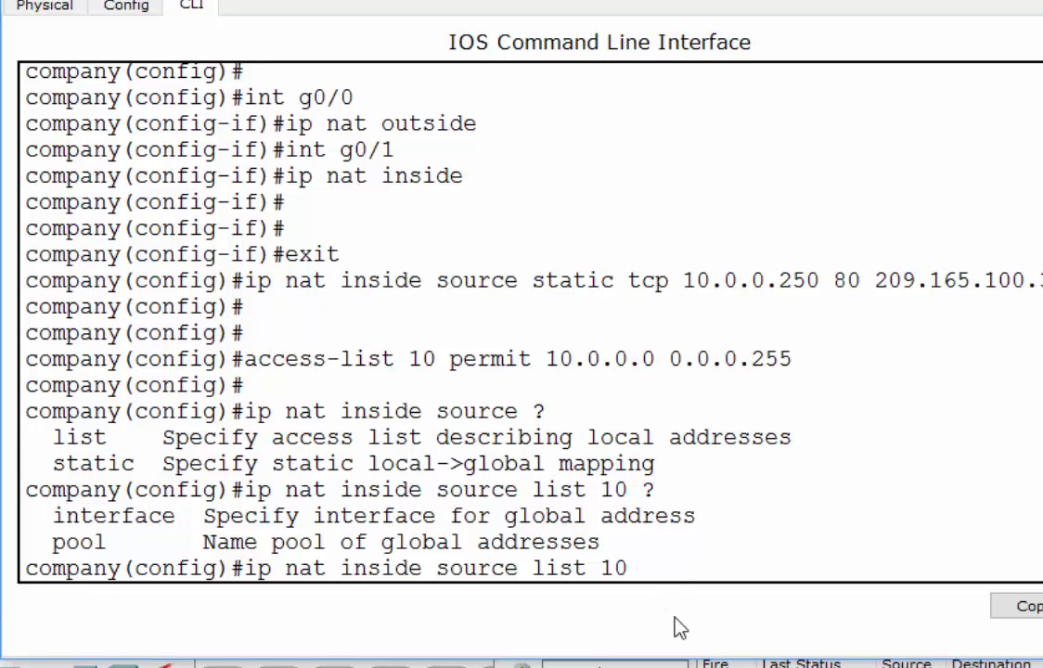
Complete and run the NAT command with interface g0/0 overload as the translation target for list 10.
type("interface")
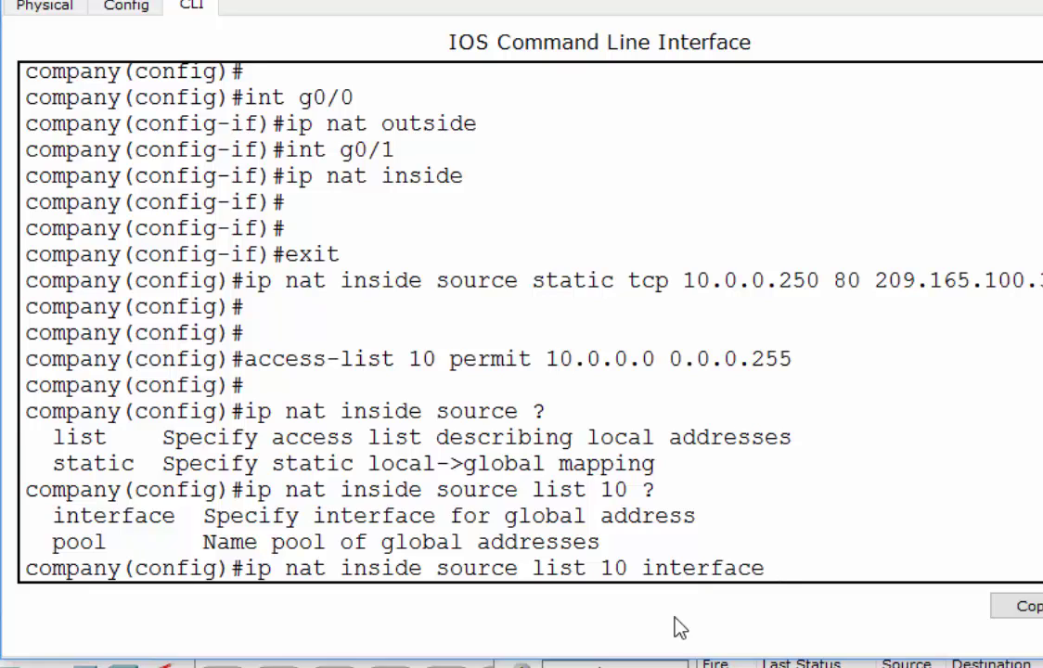
type(" g0/0")
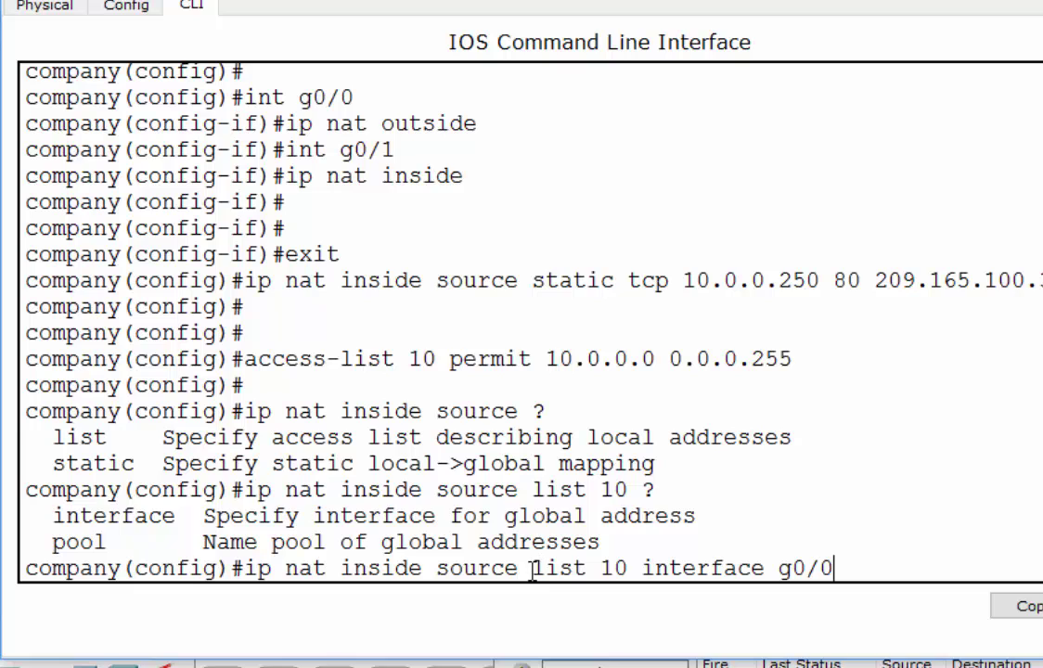
left_click_drag(532, 569, 627, 568)
left_click_drag(643, 568, 837, 575)
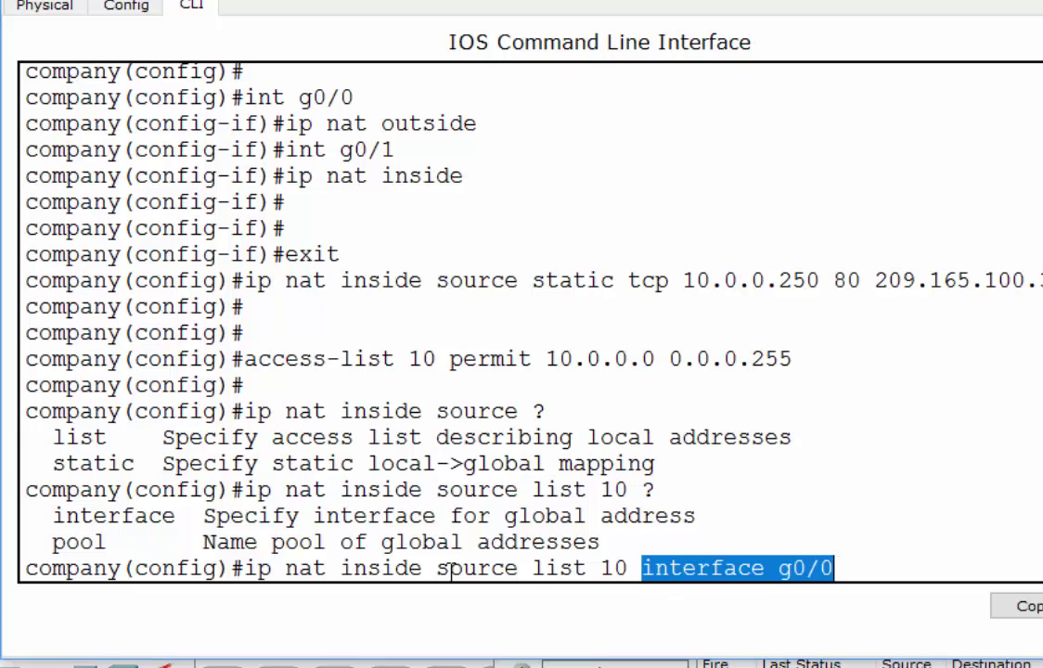
left_click(835, 556)
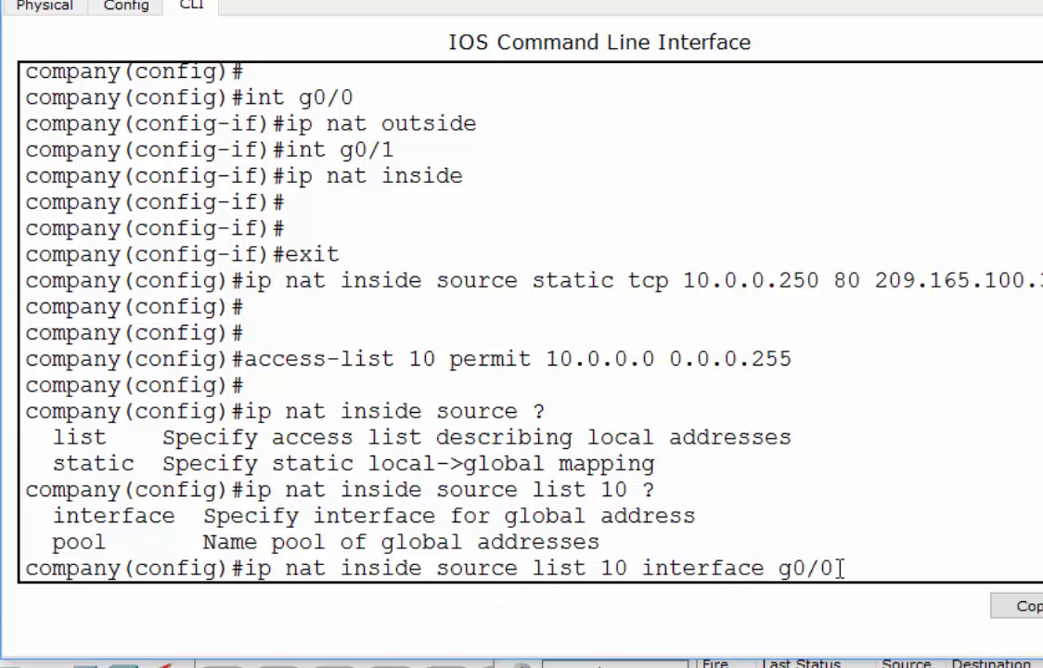
type("overload")
key("Return")
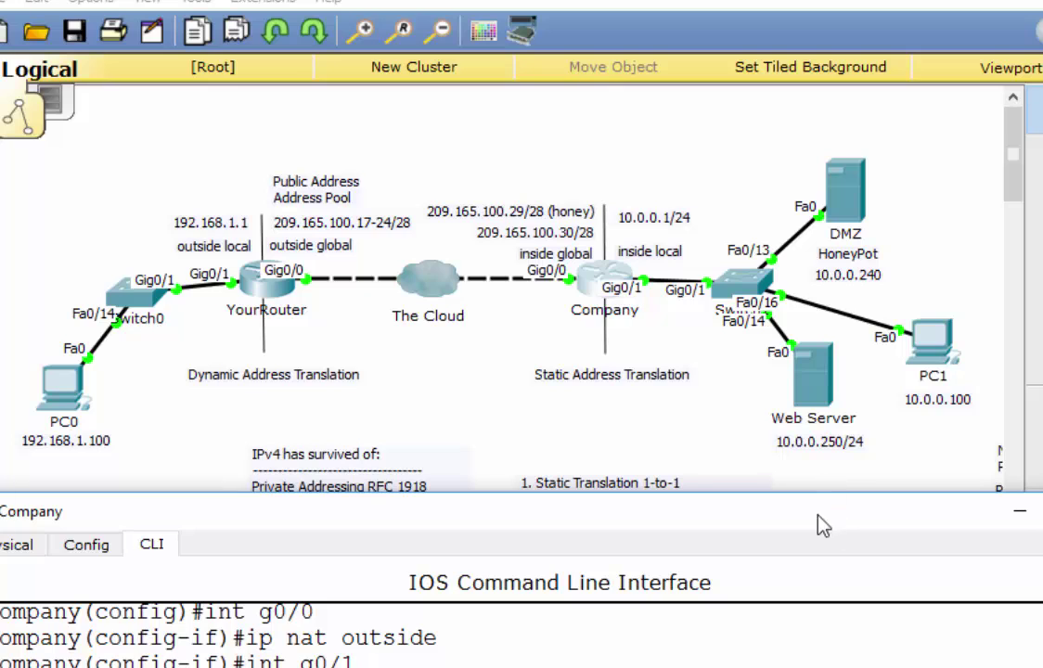
Review the topology's translation list and the entered access-list, NAT overload and inside/outside interface commands.
left_click_drag(823, 525, 827, 627)
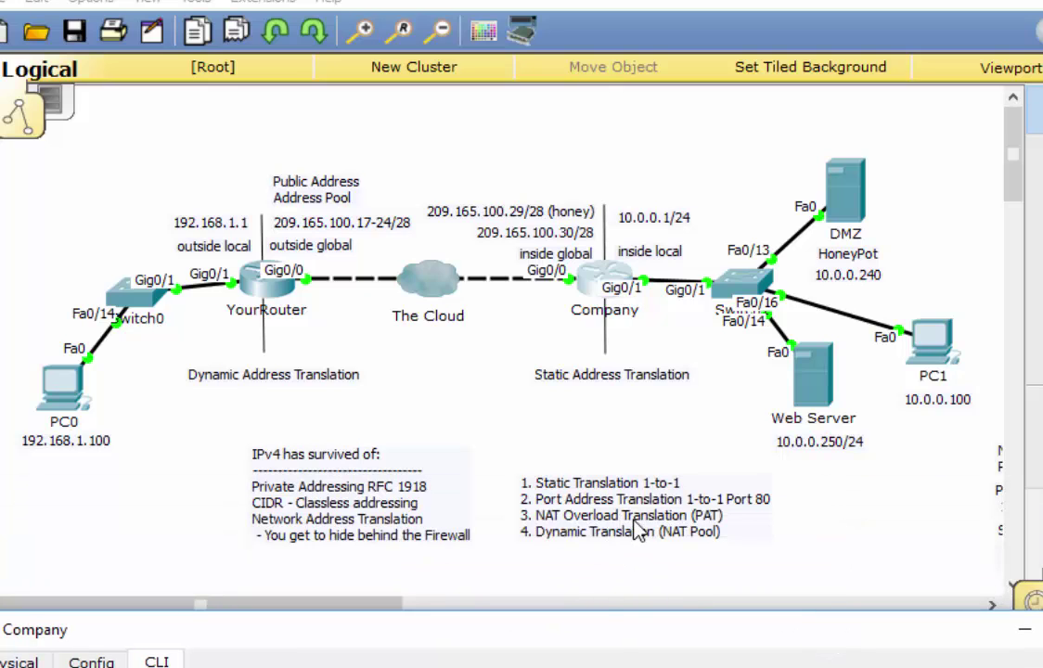
left_click_drag(617, 633, 614, 13)
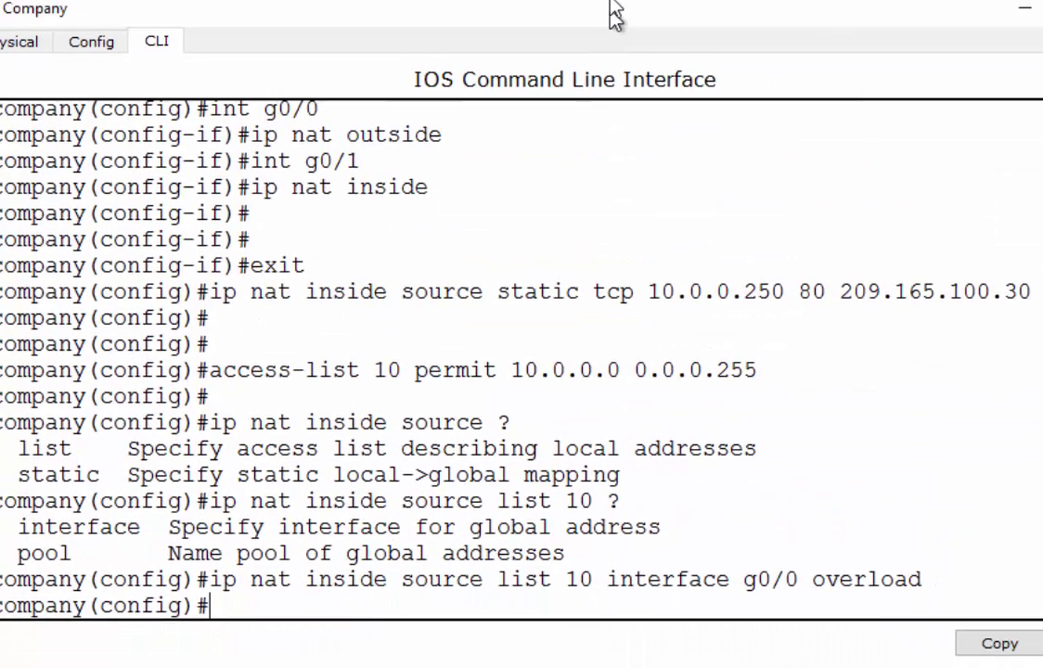
left_click_drag(209, 370, 775, 352)
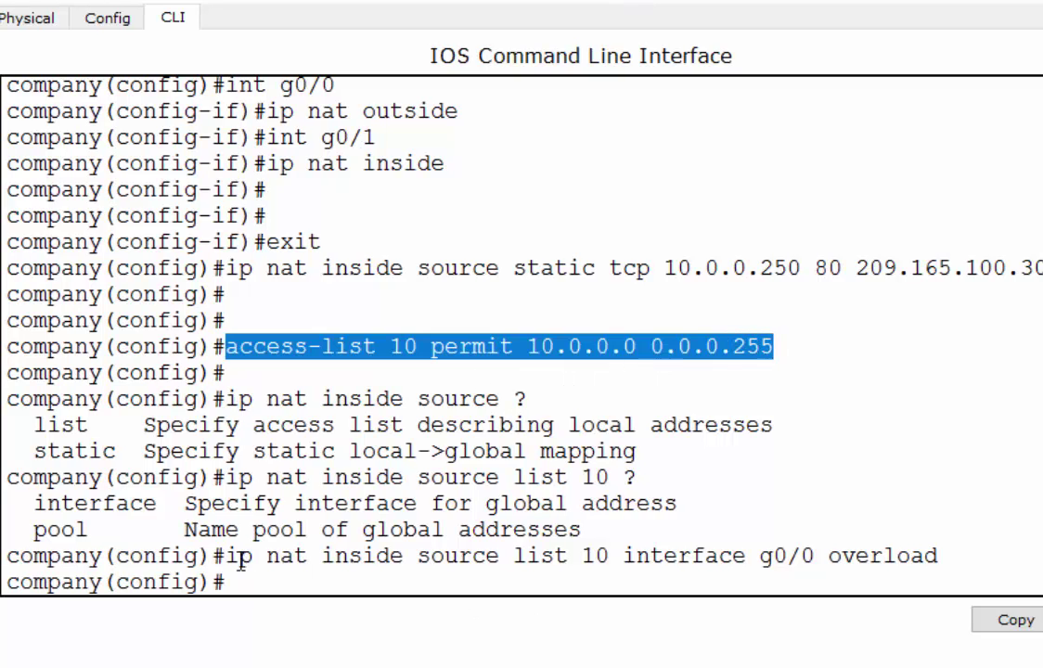
left_click_drag(226, 557, 950, 555)
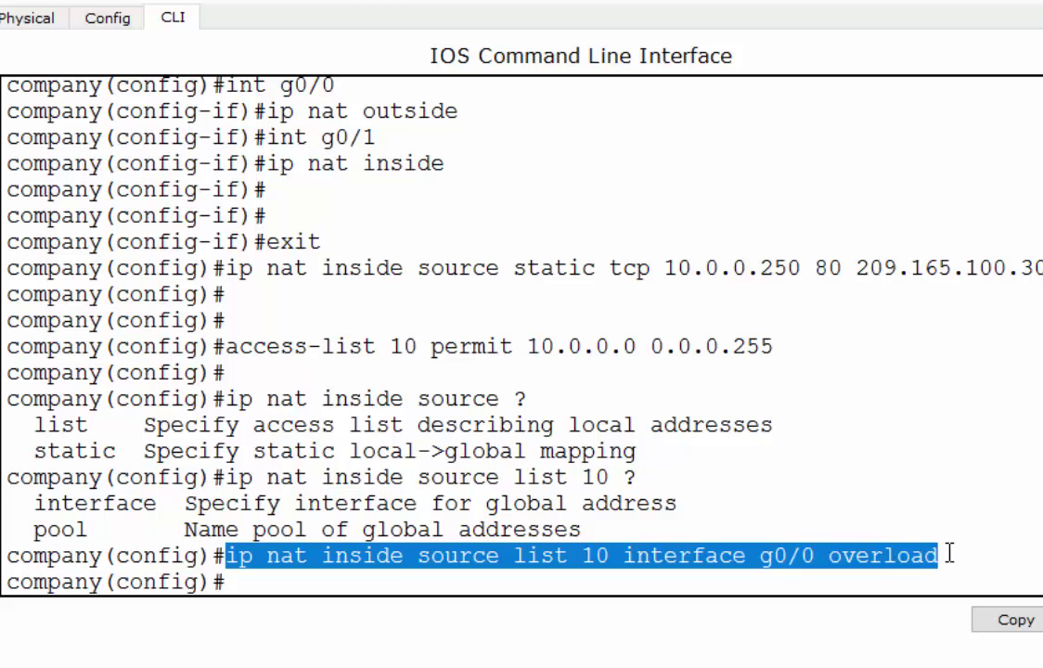
left_click(972, 530)
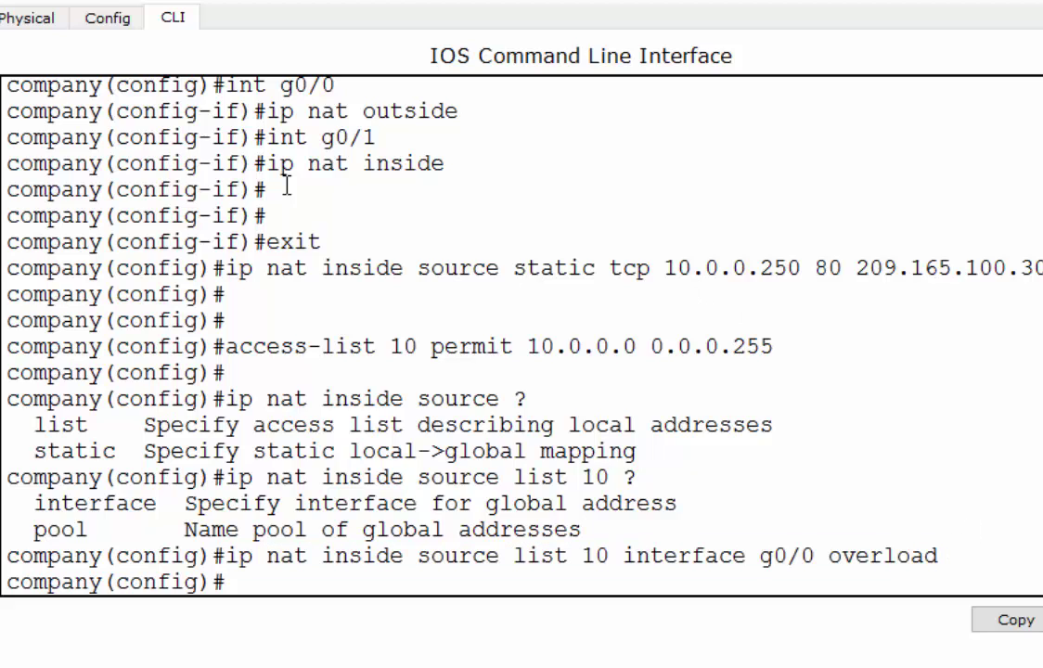
left_click_drag(266, 111, 458, 111)
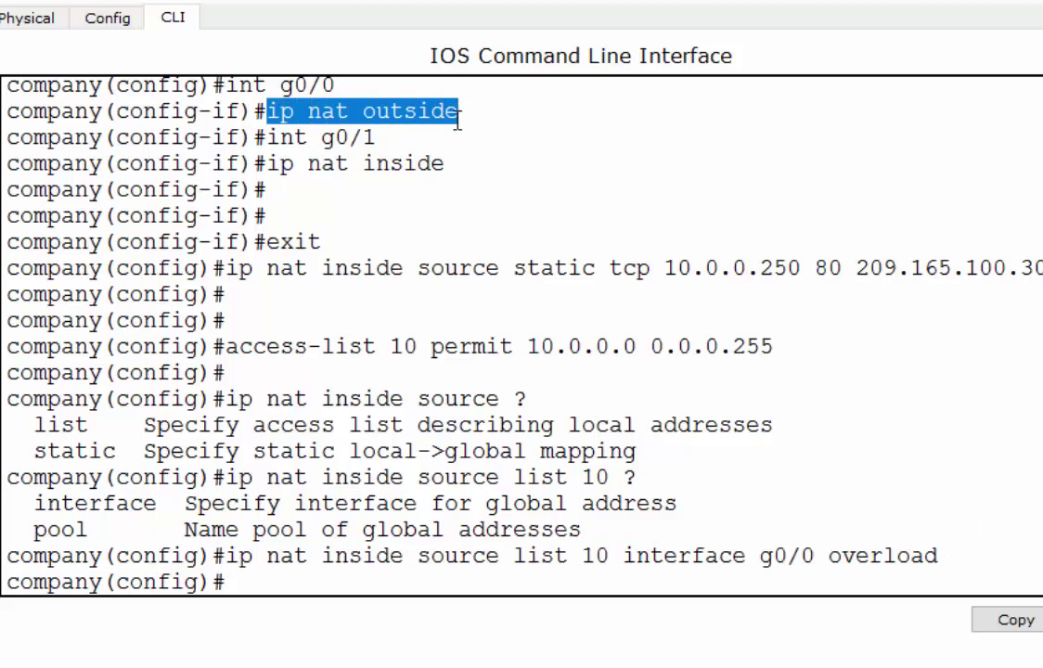
left_click_drag(252, 163, 467, 160)
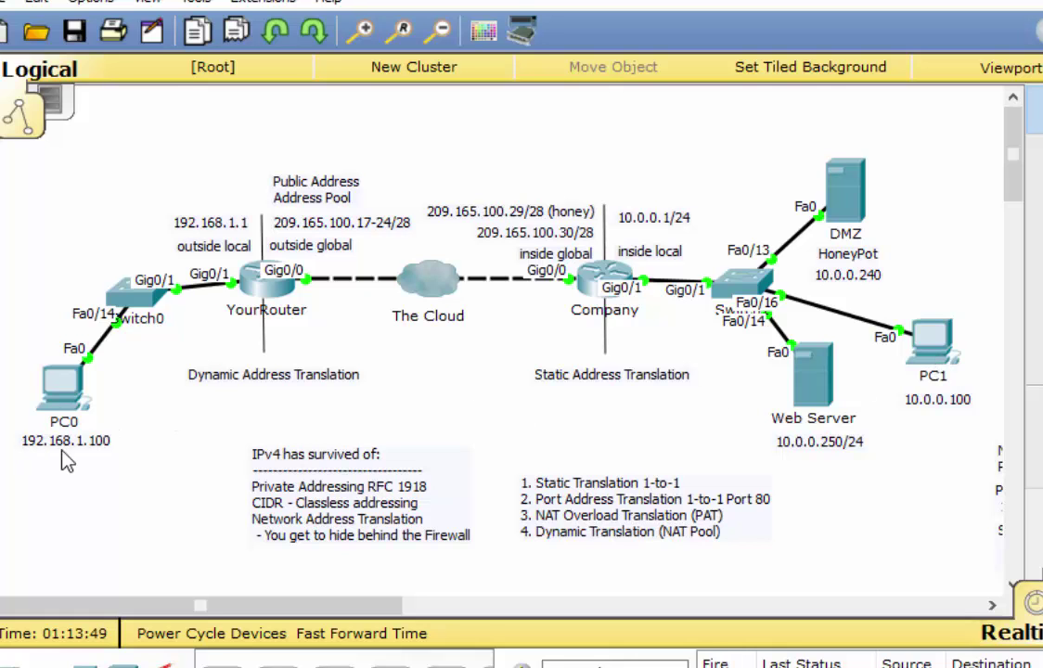
Ping PC0 at 192.168.1.100 from PC1's command prompt to generate outbound traffic through the Company router.
left_click(924, 339)
left_click_drag(430, 83, 560, 33)
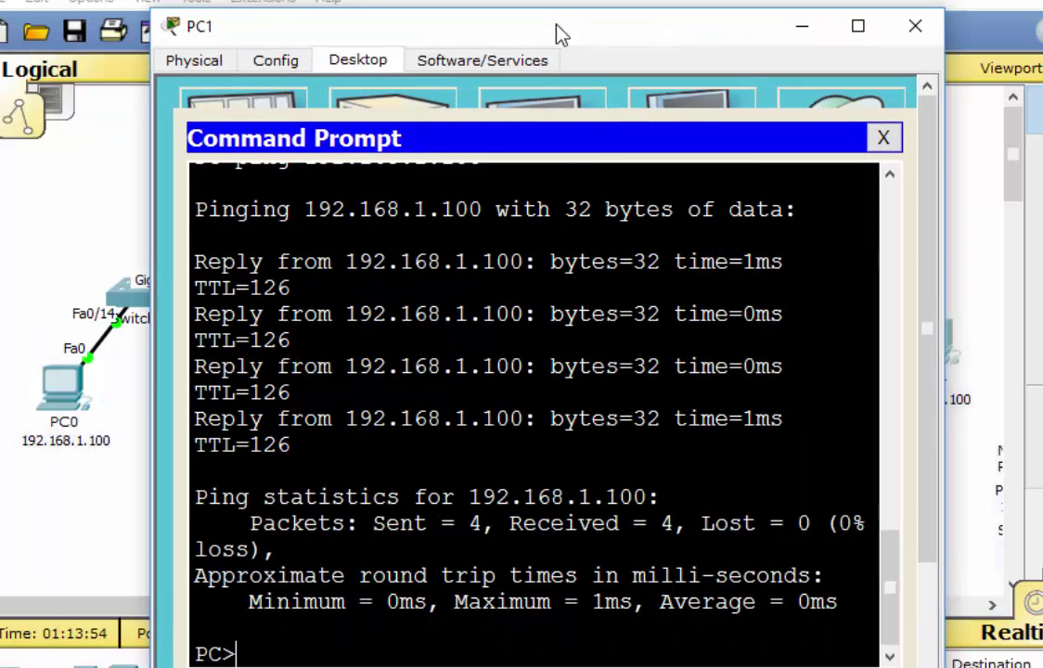
type("ping")
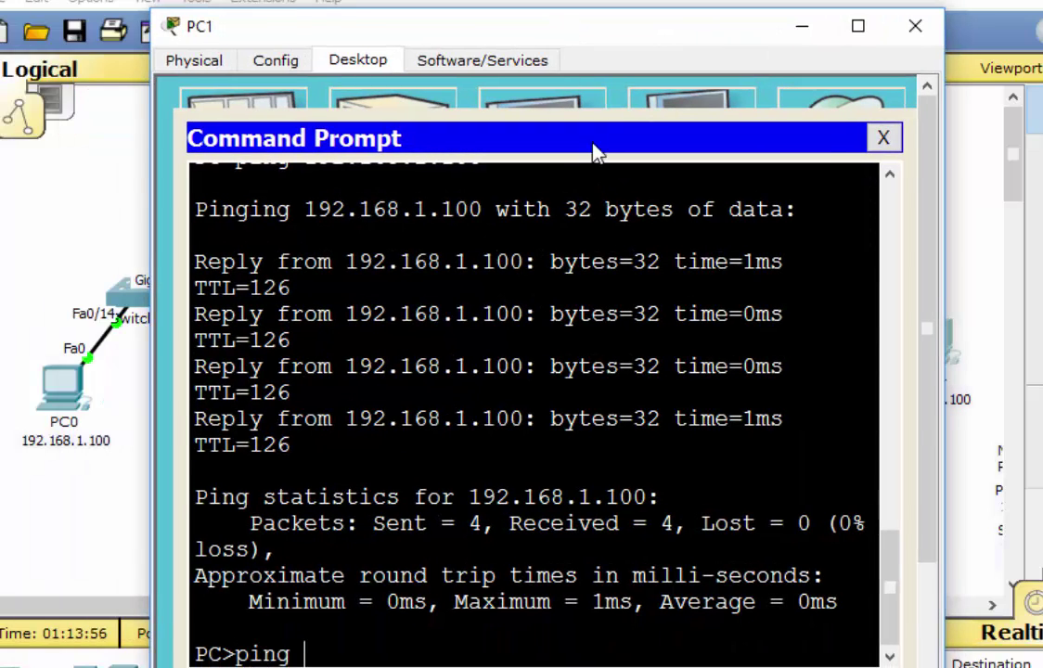
type(" 192.168")
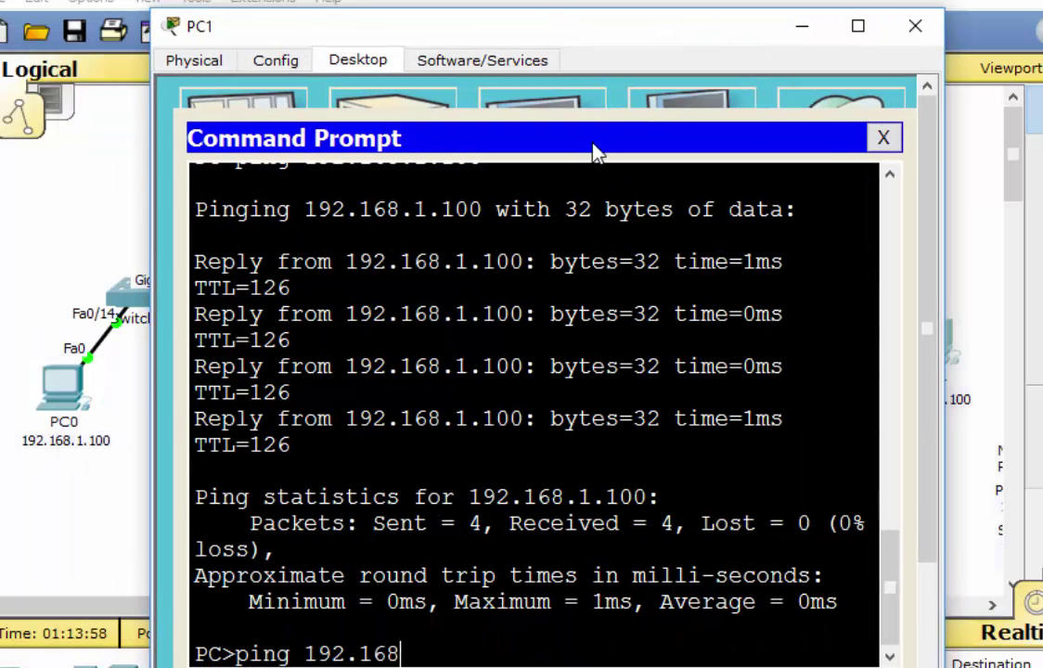
type(".1.100")
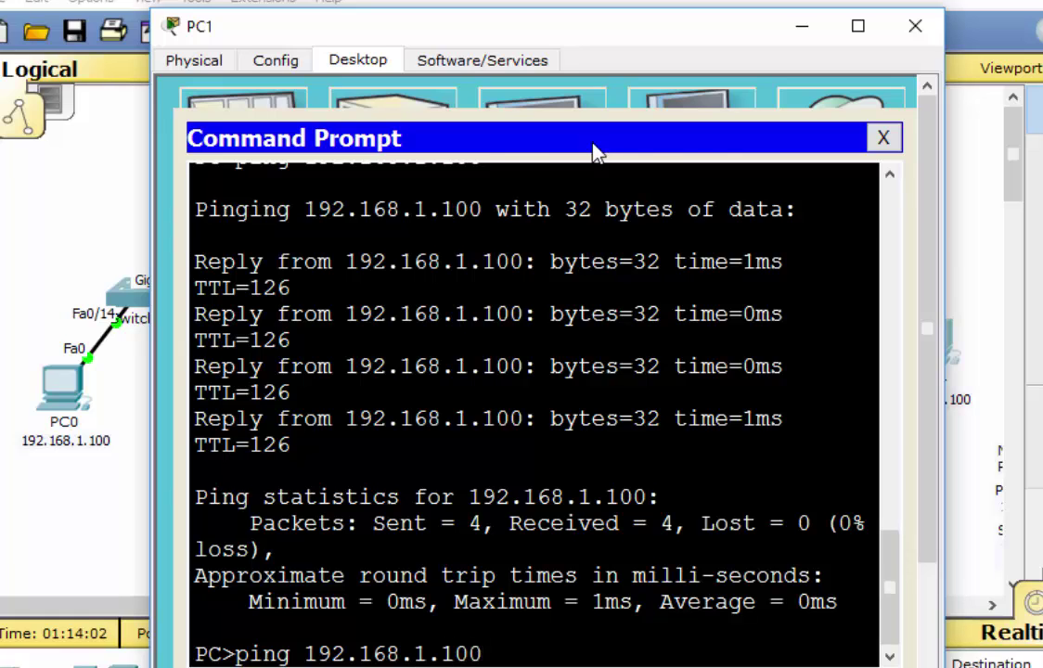
key("Return")
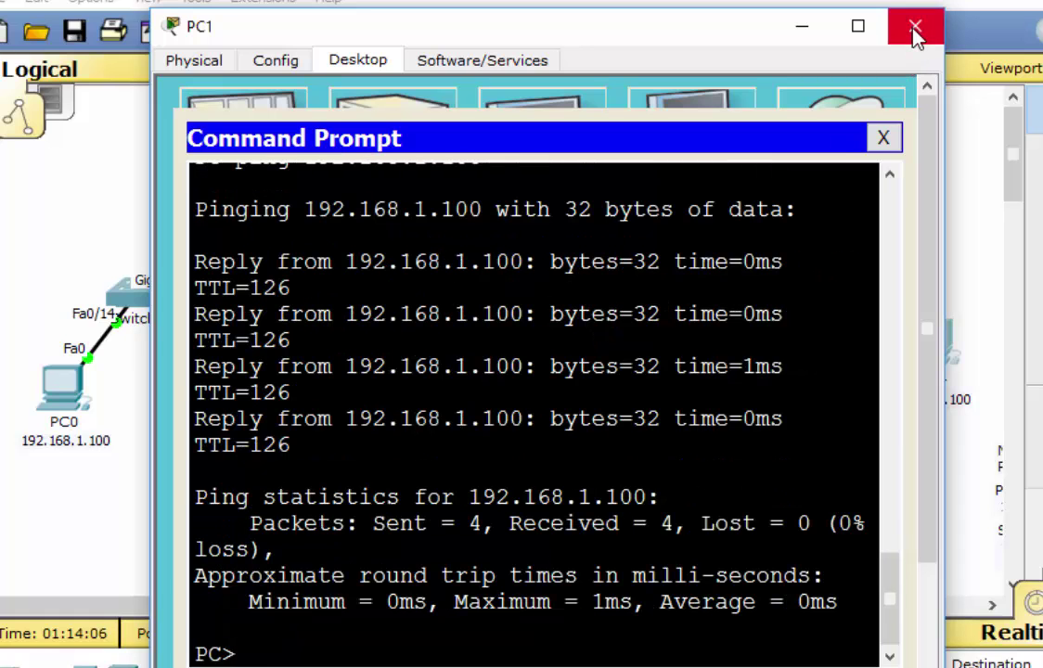
left_click(915, 34)
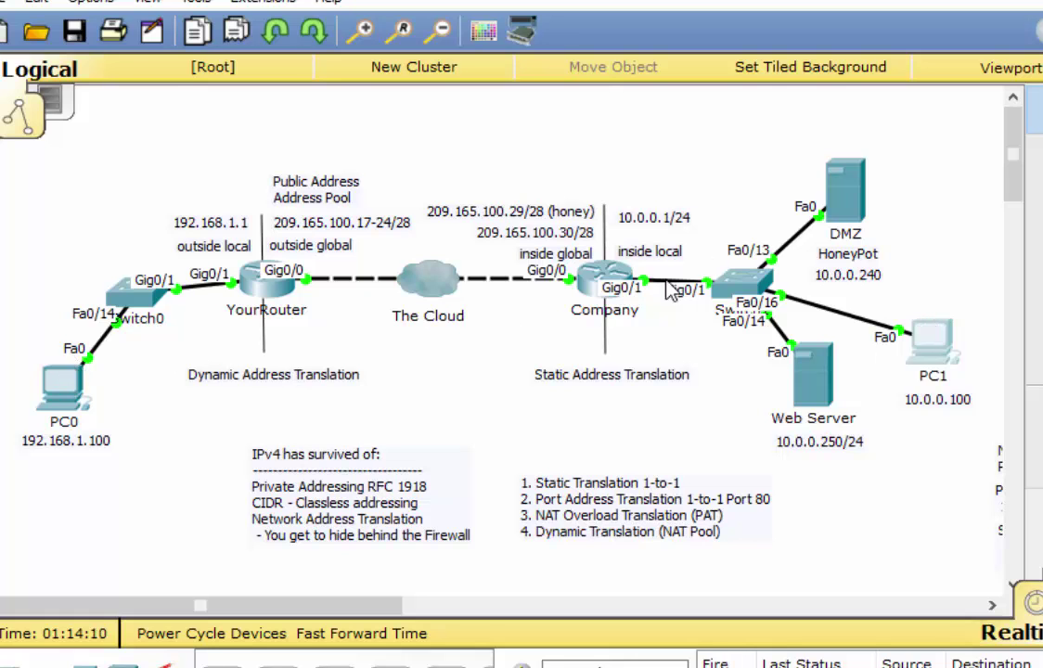
Leave configuration mode on the Company router and run show ip nat translation to examine the inside local and inside global addresses.
left_click(604, 272)
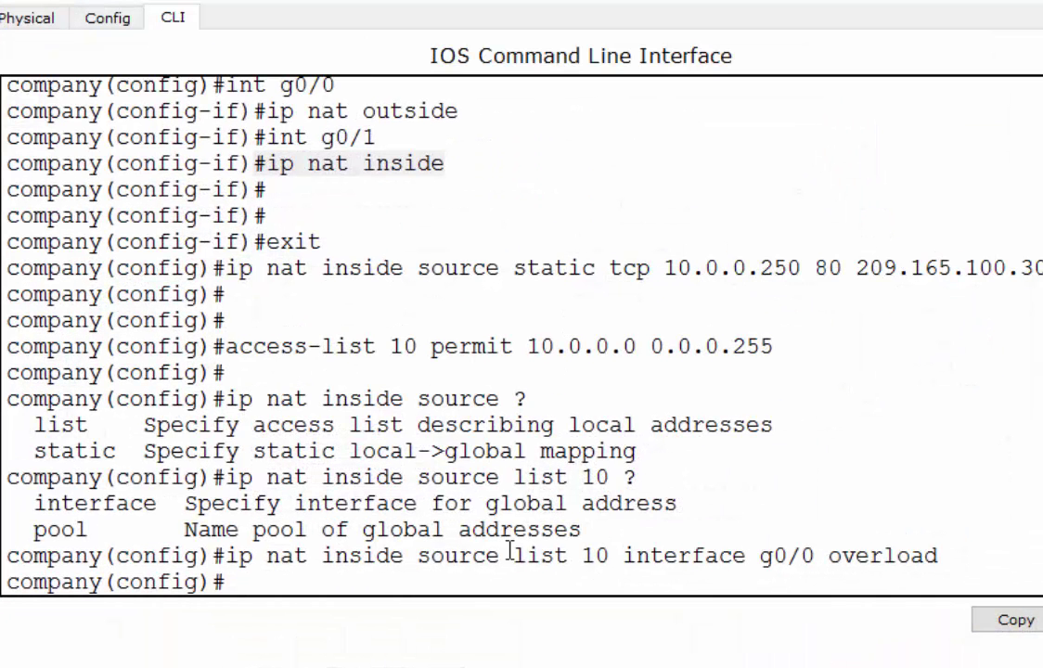
left_click(458, 591)
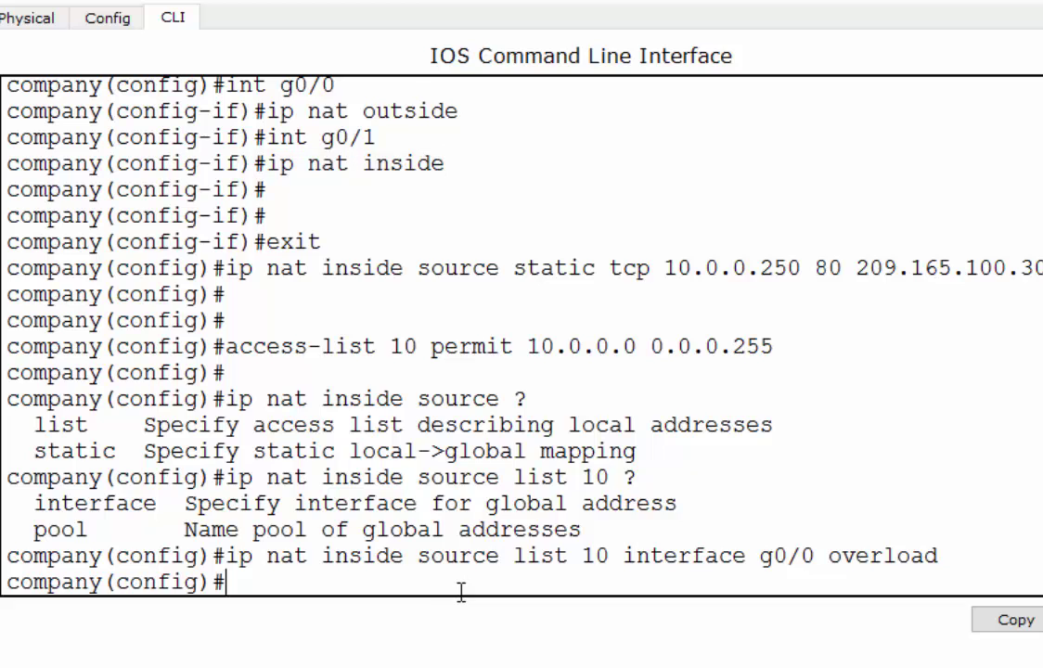
key("Return")
key("ctrl+z")
type("sho")
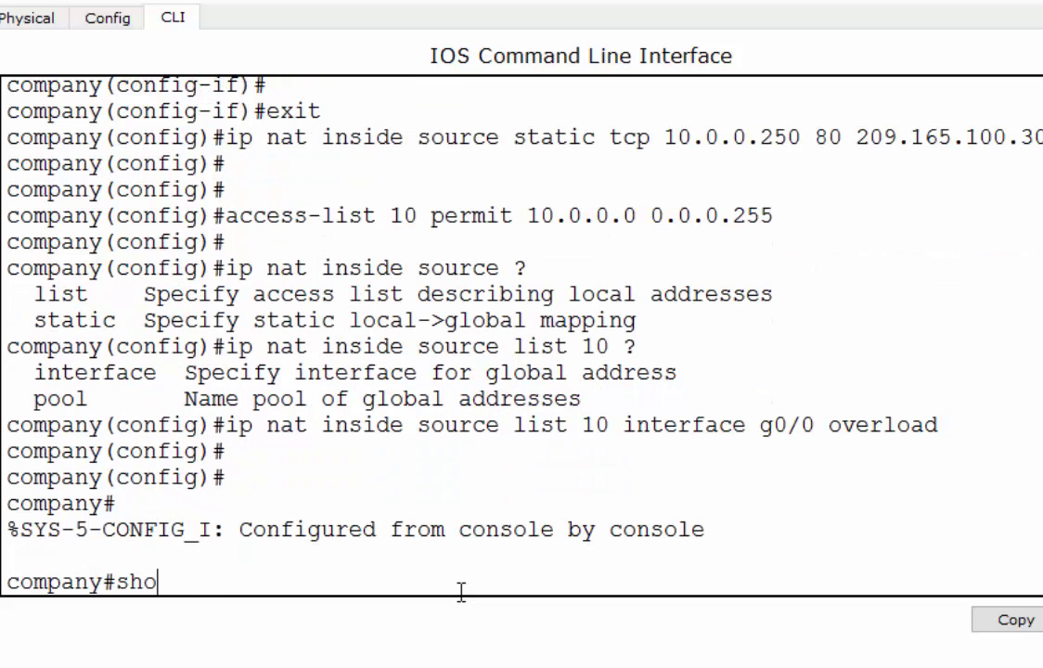
type("w ip nat ")
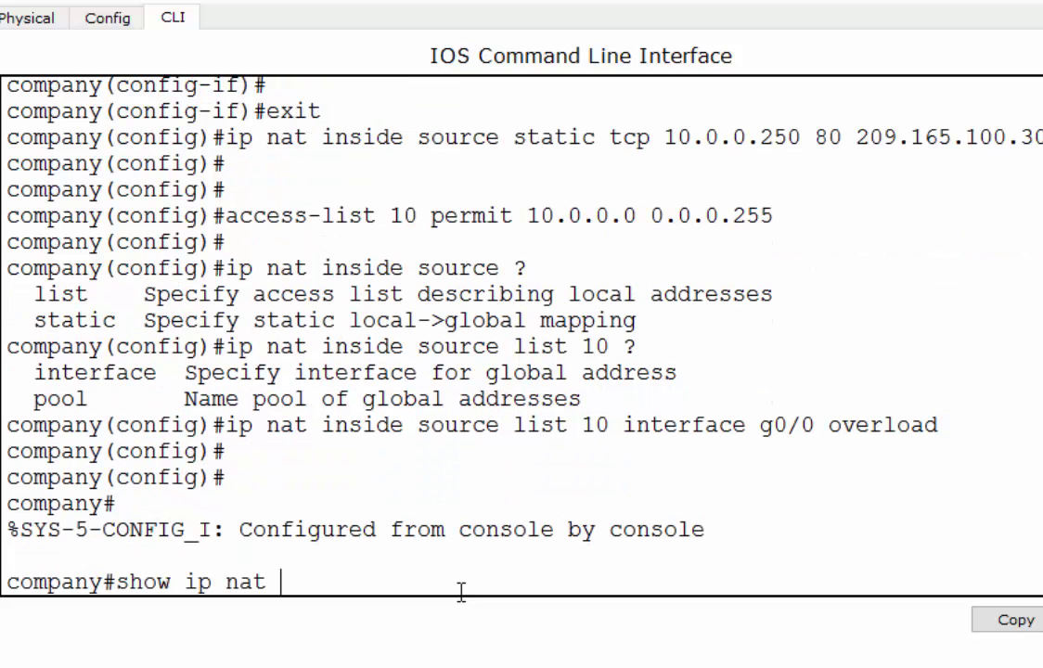
type("translation")
key("Return")
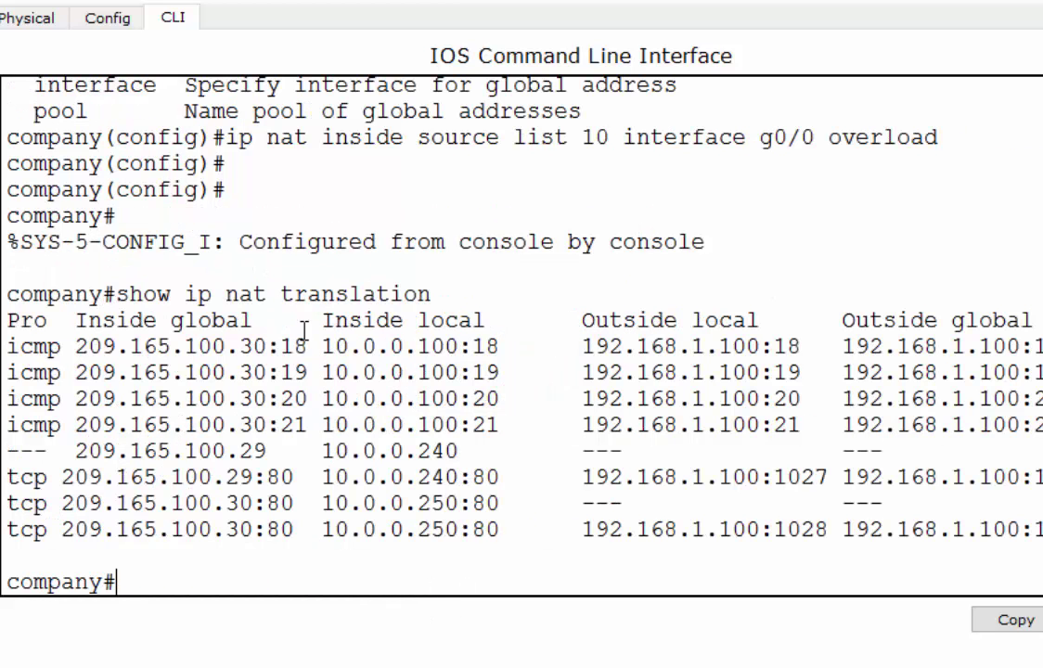
left_click_drag(321, 345, 467, 345)
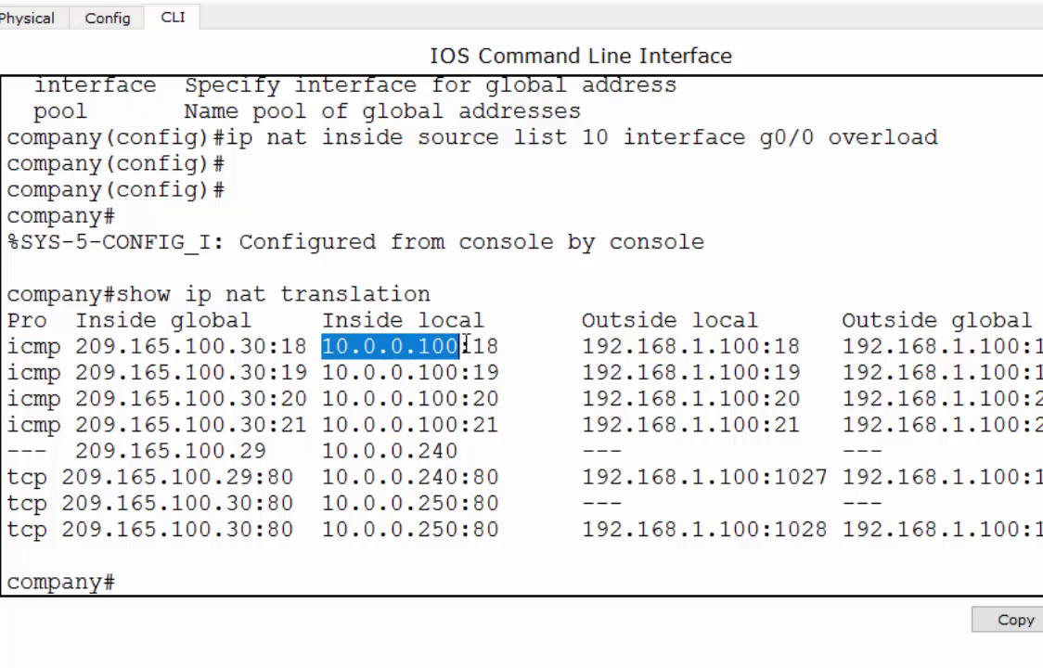
double_click(81, 346)
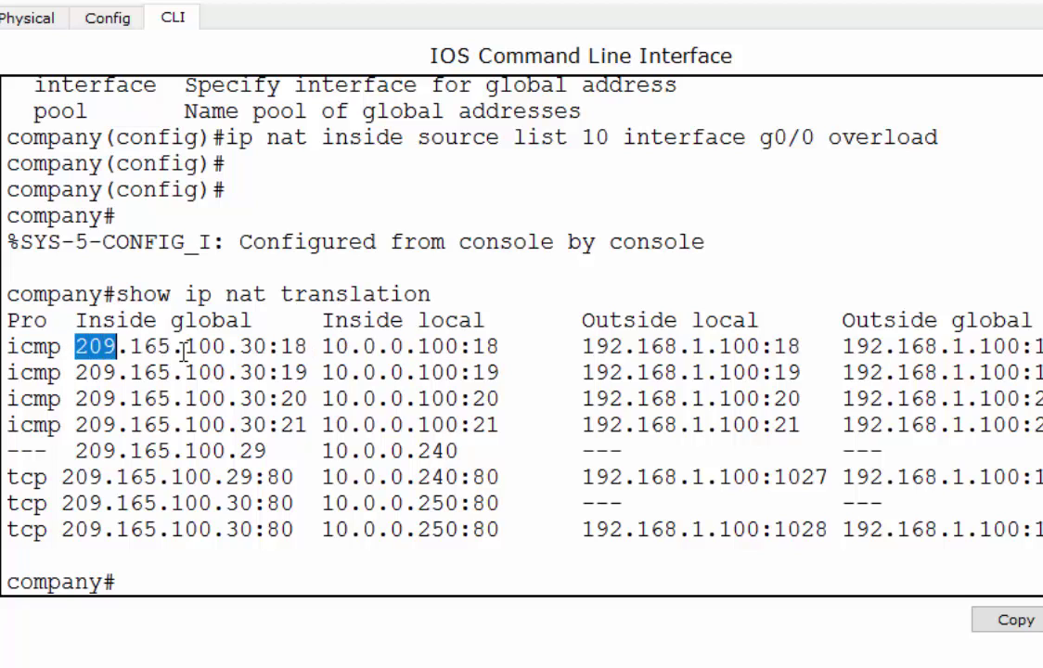
left_click_drag(184, 351, 295, 349)
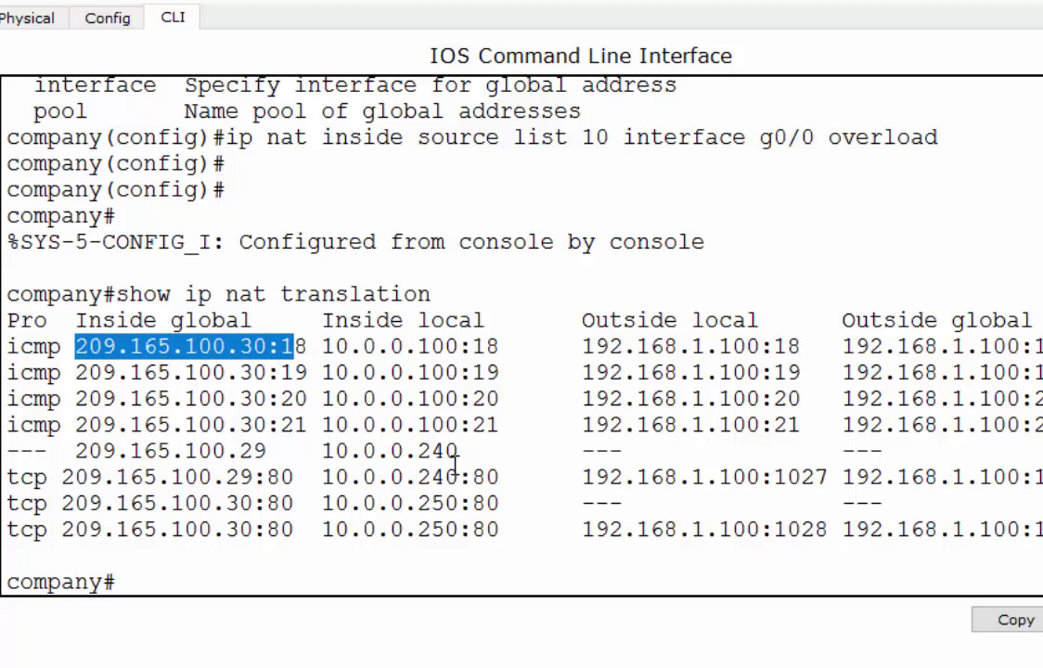
left_click(1030, 8)
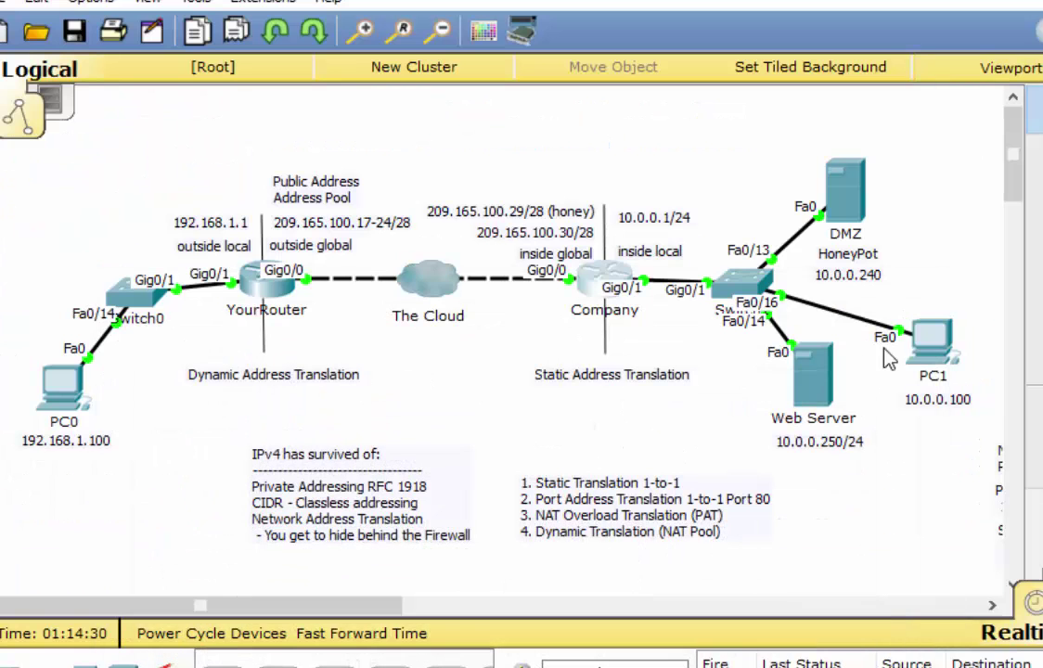
Set PC1's static IP address to 10.0.0.166 in its IP configuration.
left_click(936, 354)
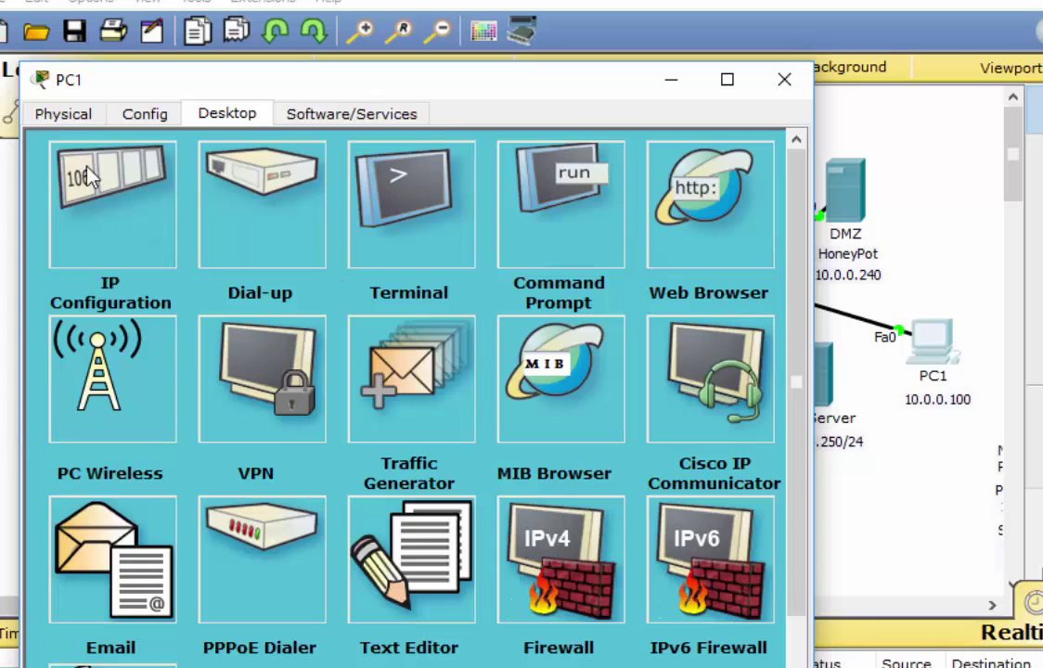
left_click(88, 177)
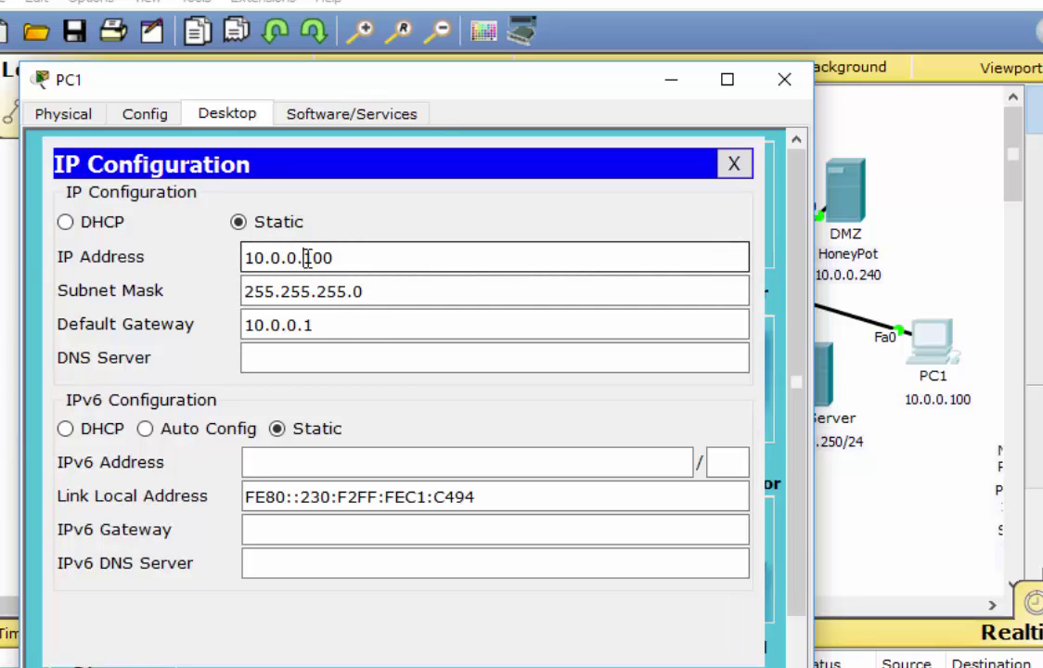
left_click_drag(304, 258, 343, 260)
type("166")
left_click(469, 325)
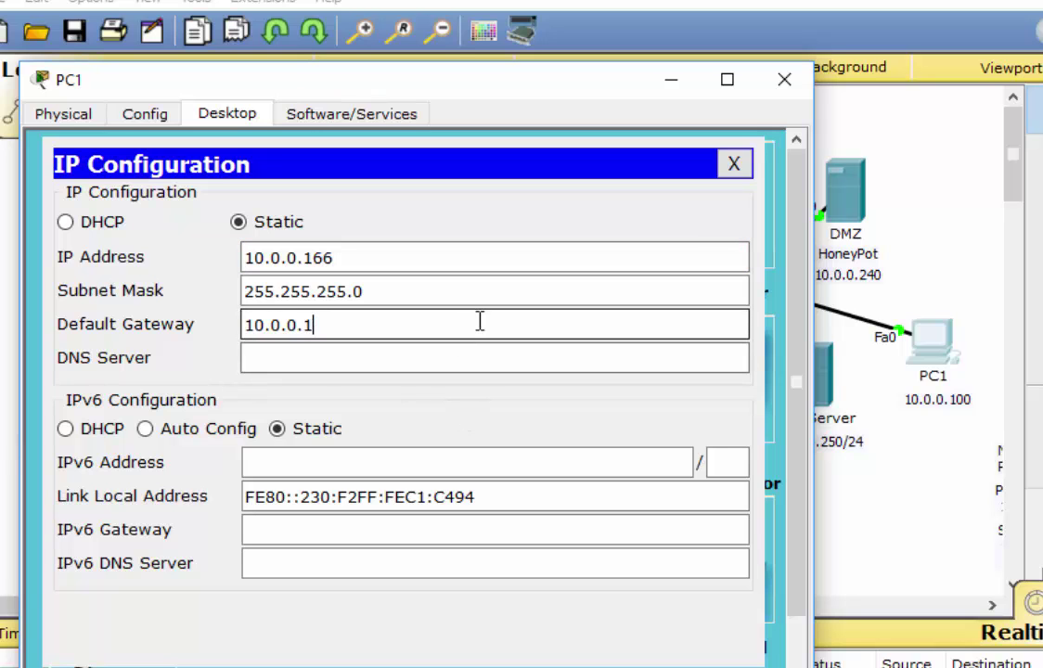
left_click(788, 88)
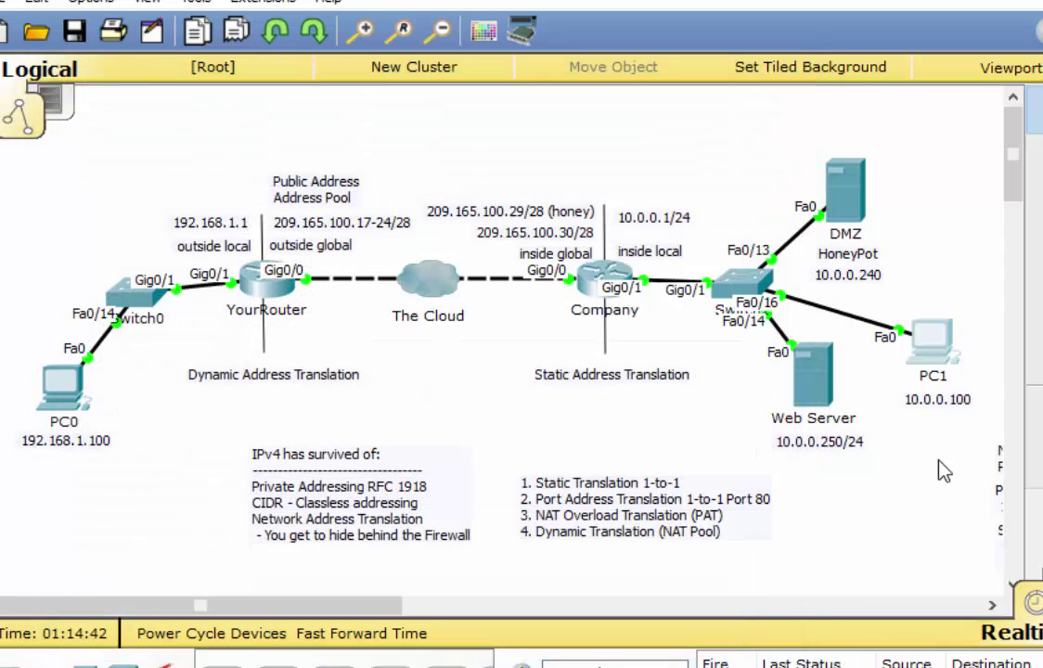
Change the address label below PC1 in the topology to 10.0.0.166.
left_click(968, 401)
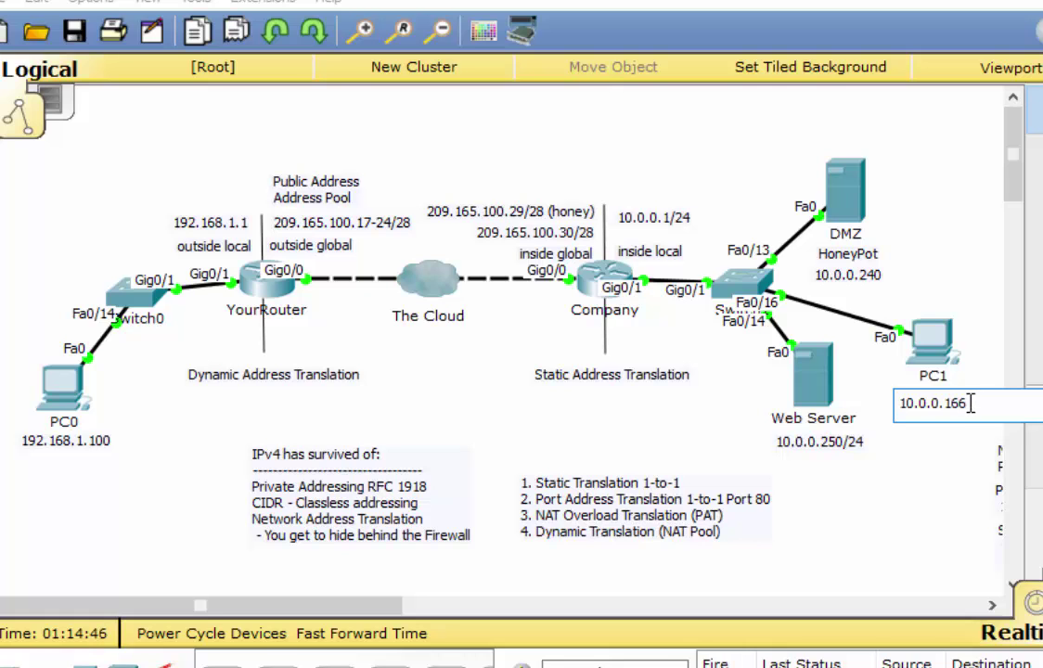
type("66")
left_click(950, 466)
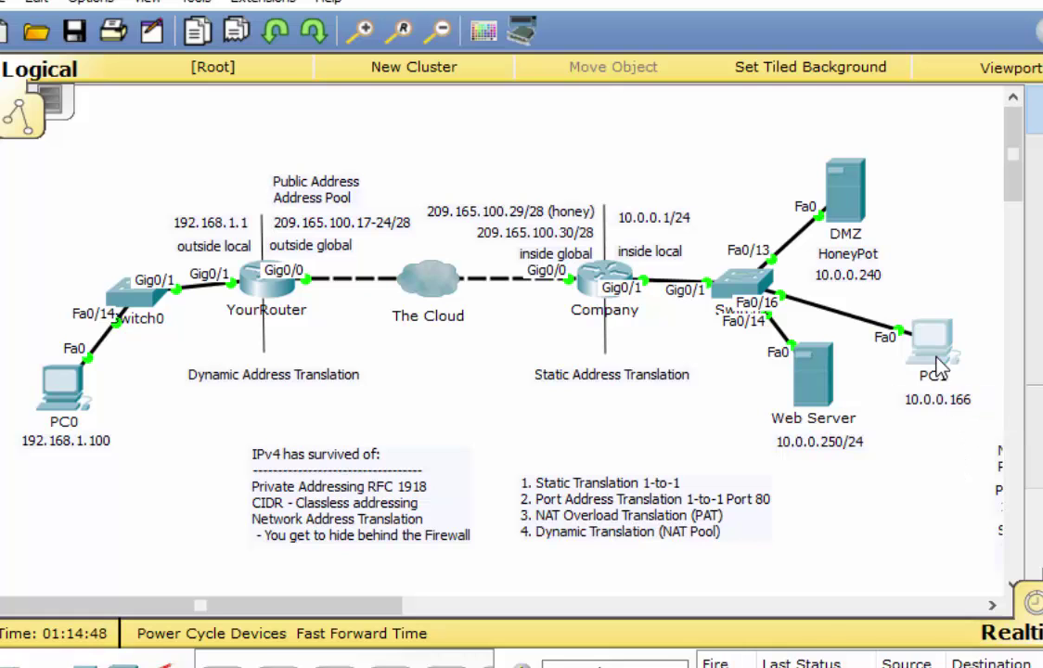
Repeat the ping to 192.168.1.100 from the readdressed PC1's command prompt.
left_click(937, 363)
left_click_drag(568, 83, 645, 3)
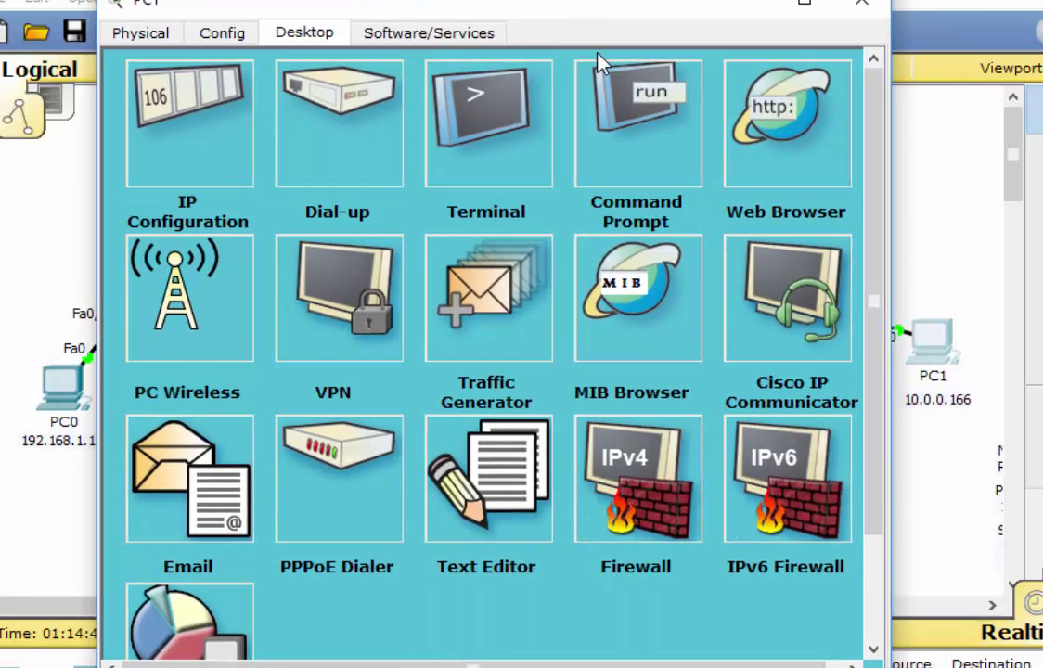
left_click(614, 124)
key("Up")
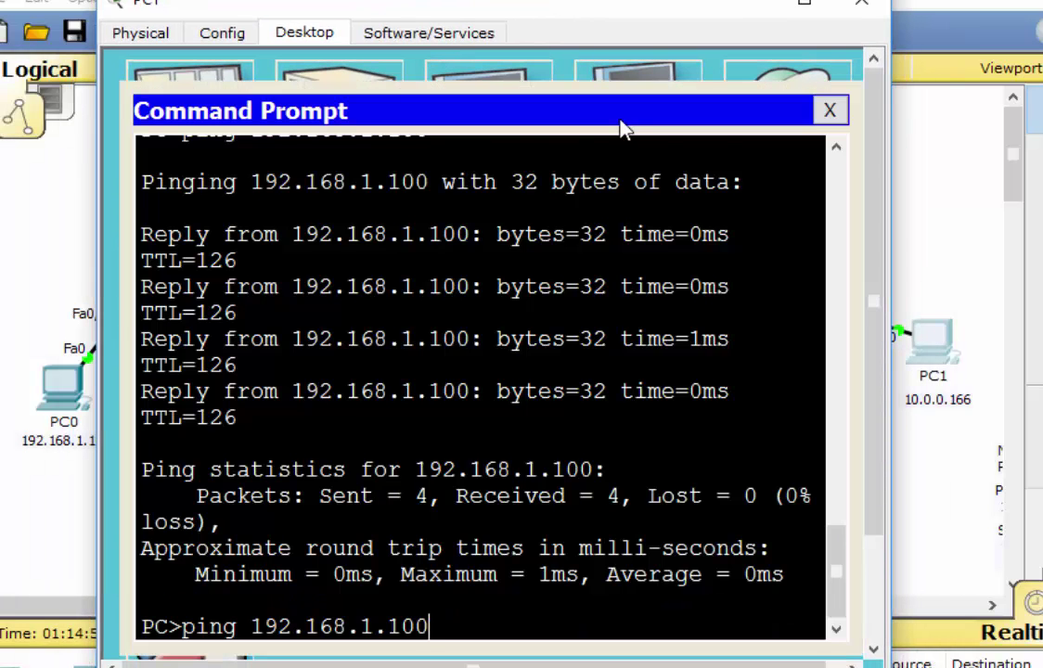
key("Return")
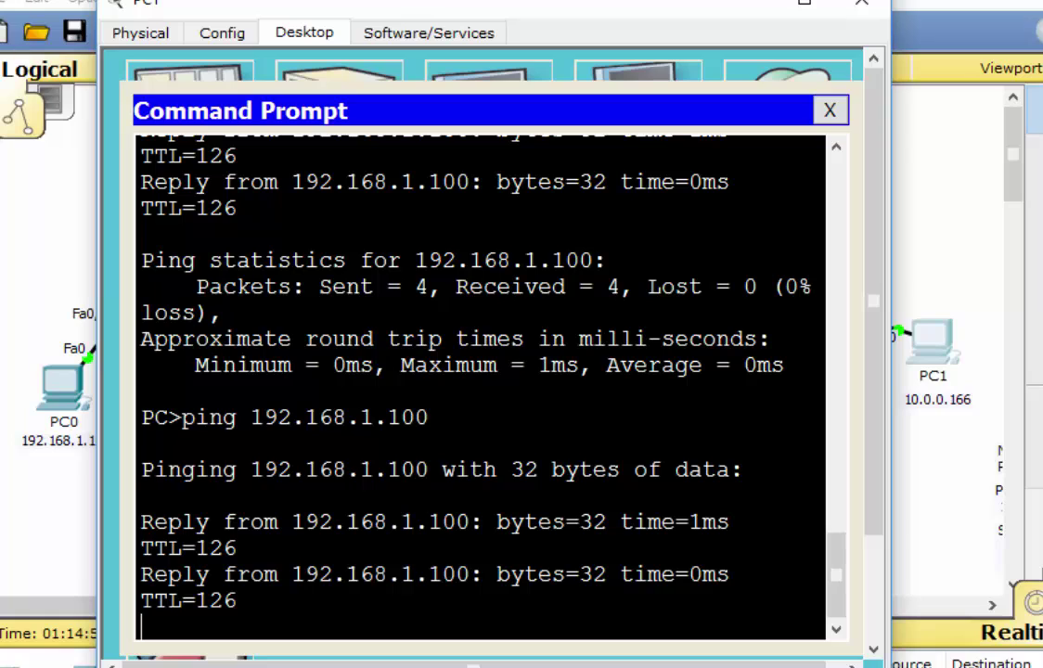
left_click(861, 3)
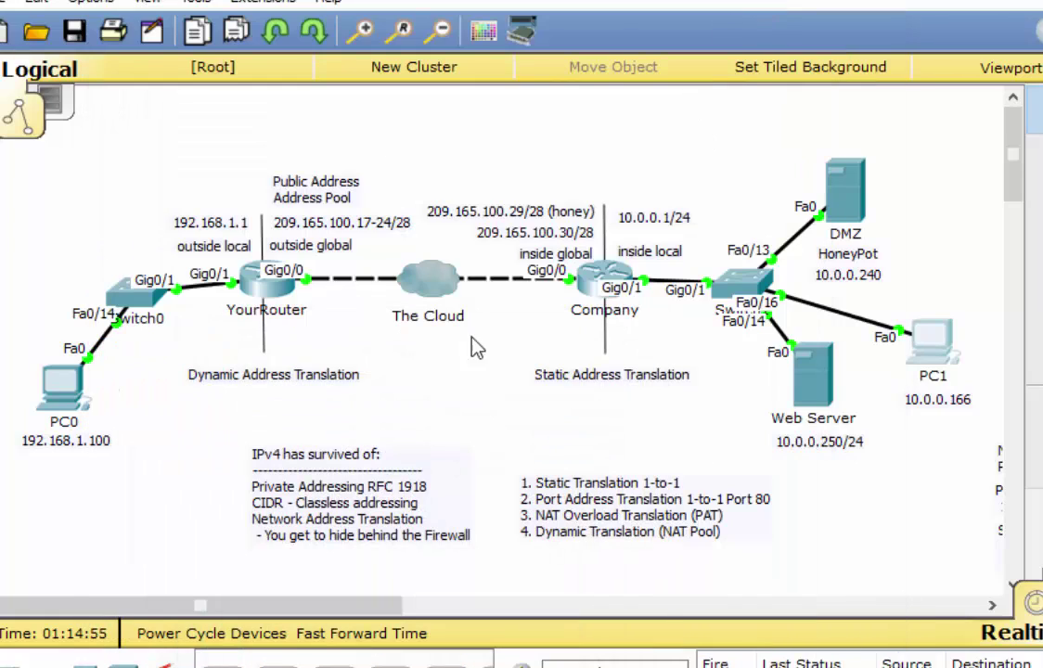
Run show ip nat translation again on the Company router to list the current entries.
left_click(599, 264)
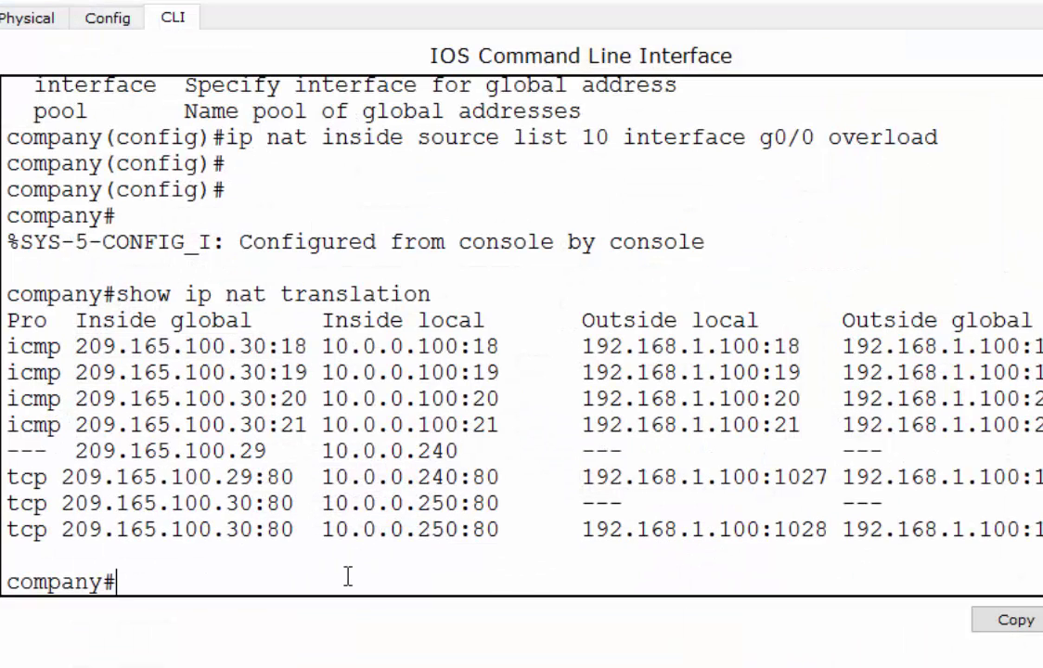
key("Up")
key("Return")
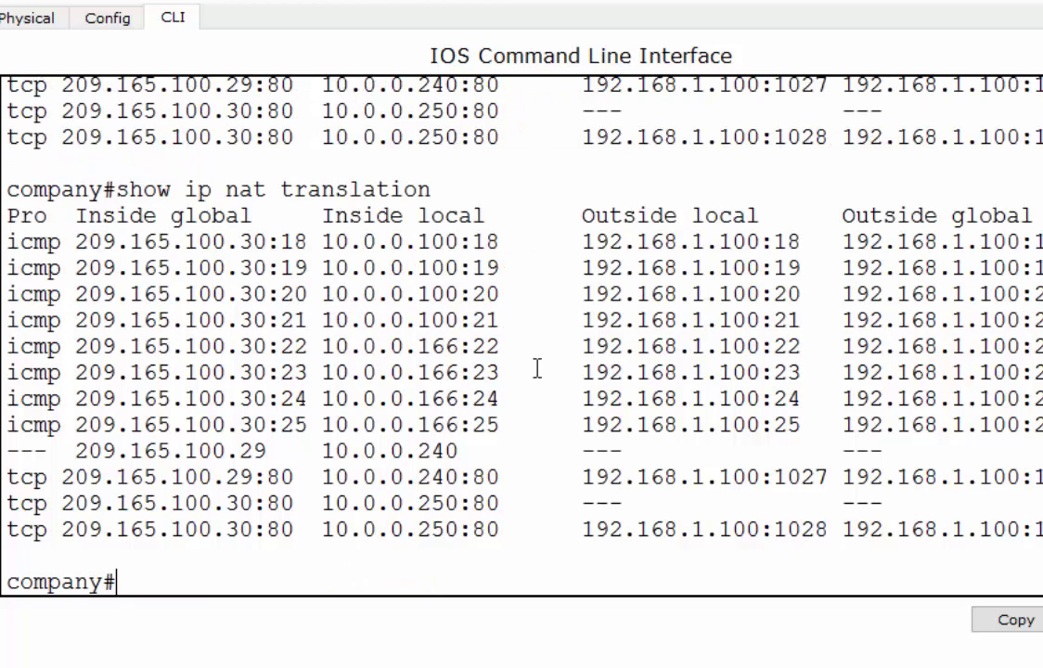
Examine the translation table's 10.0.0.166 entries and port numbers, and compare the inside global, inside local and outside local columns.
left_click_drag(403, 346, 459, 348)
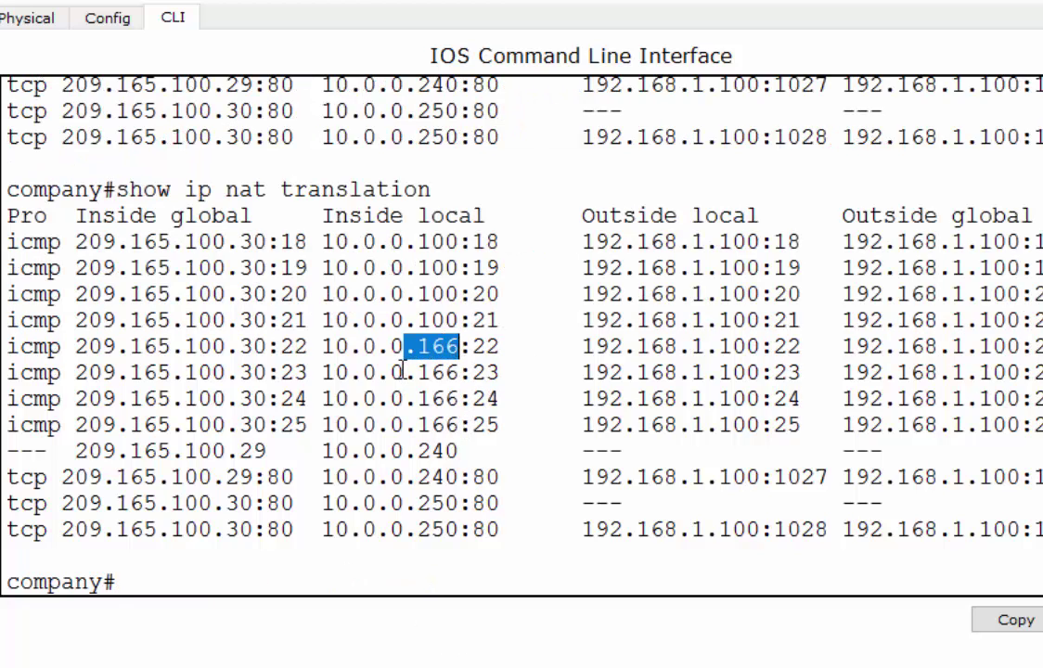
left_click_drag(403, 372, 459, 372)
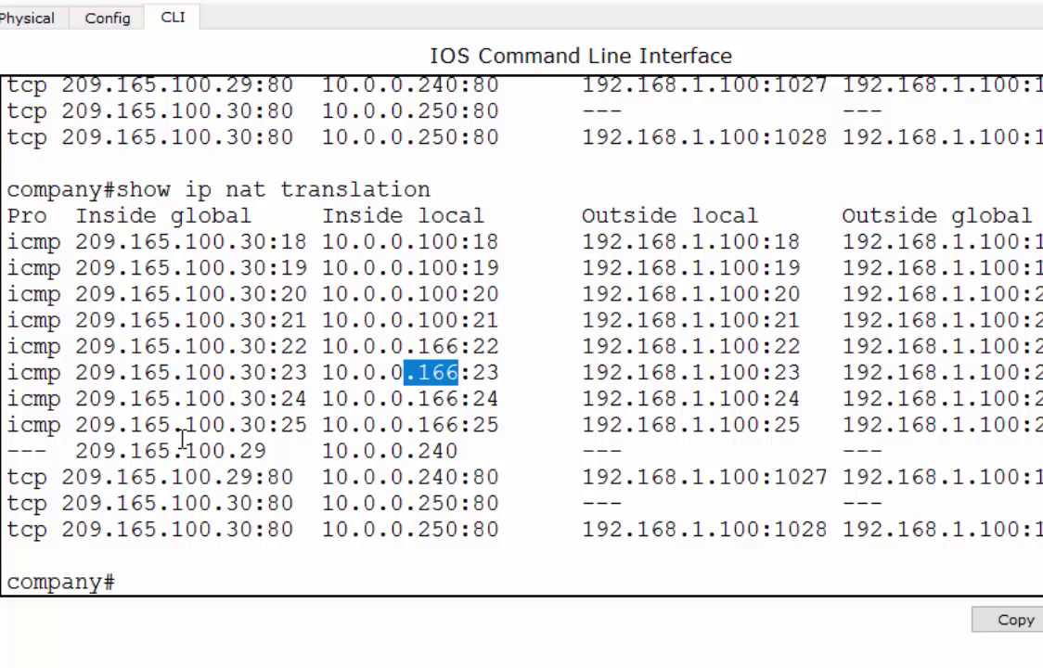
left_click_drag(474, 347, 500, 372)
left_click(493, 401)
double_click(493, 401)
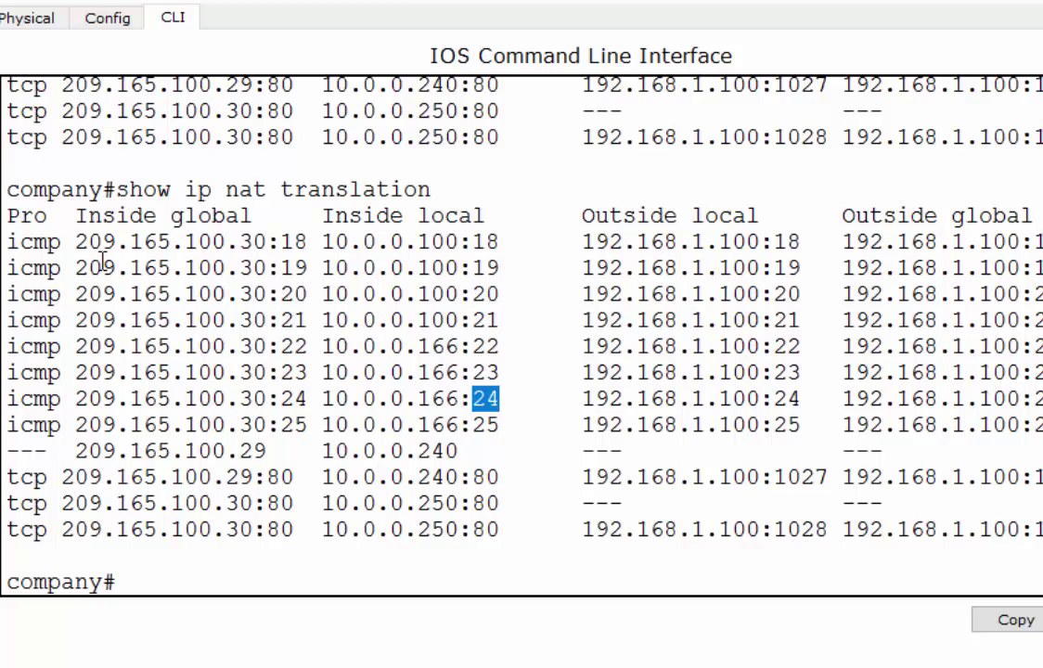
left_click_drag(76, 222, 278, 216)
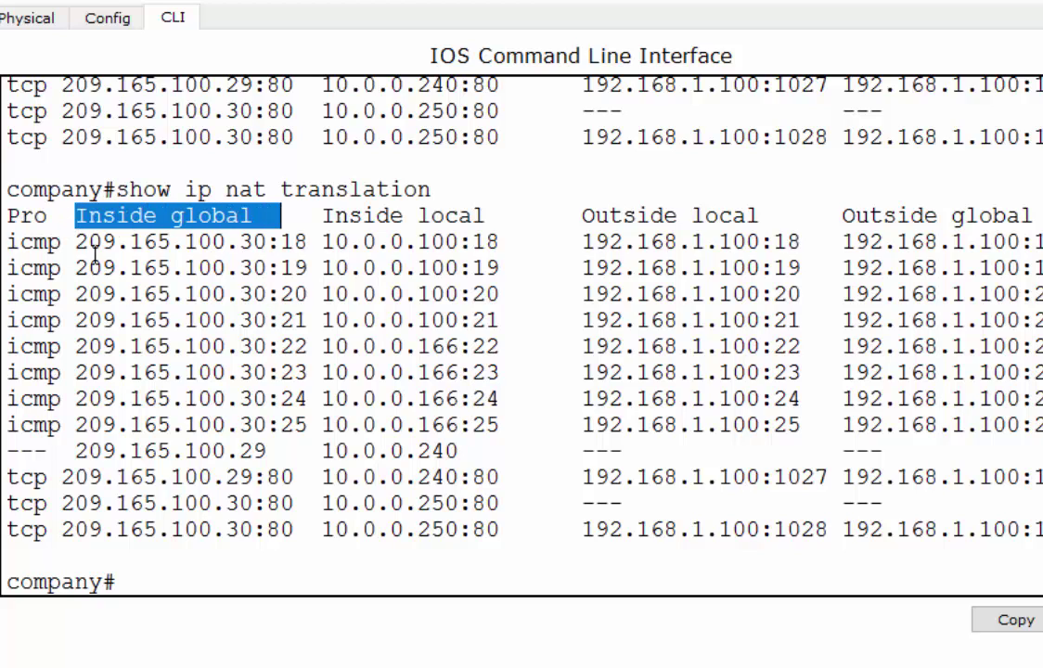
left_click_drag(82, 242, 267, 242)
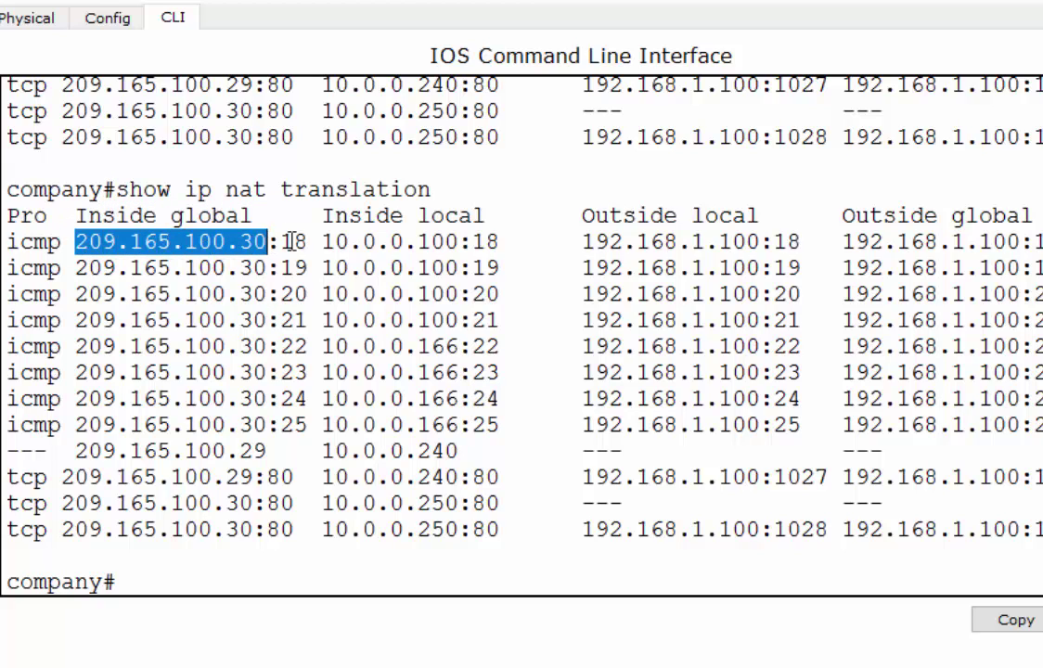
left_click_drag(322, 215, 484, 217)
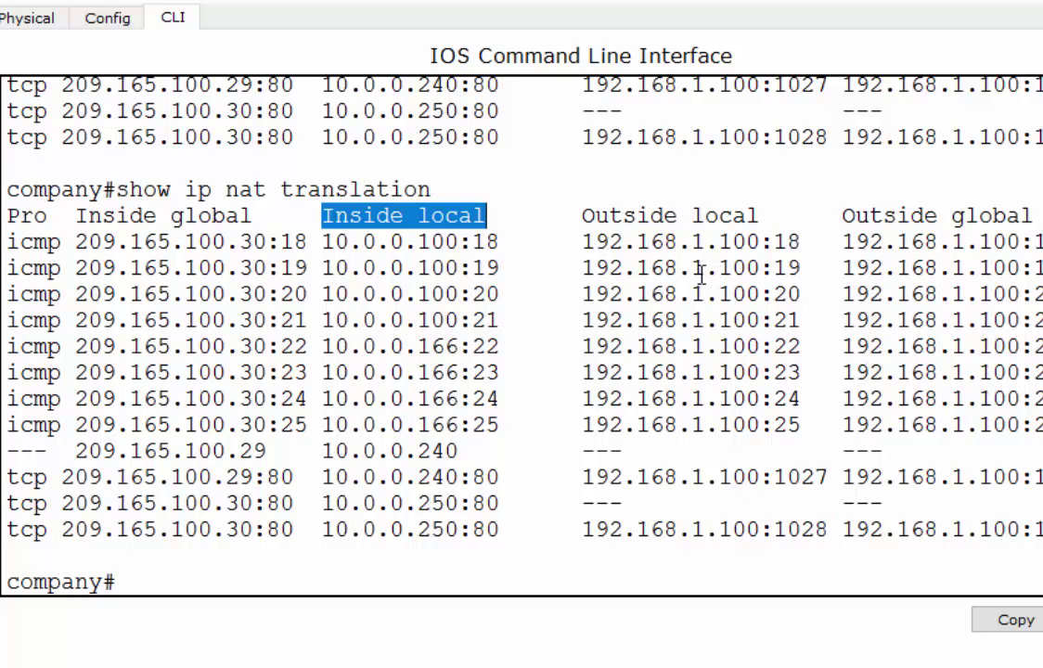
left_click_drag(580, 241, 787, 295)
left_click(748, 397)
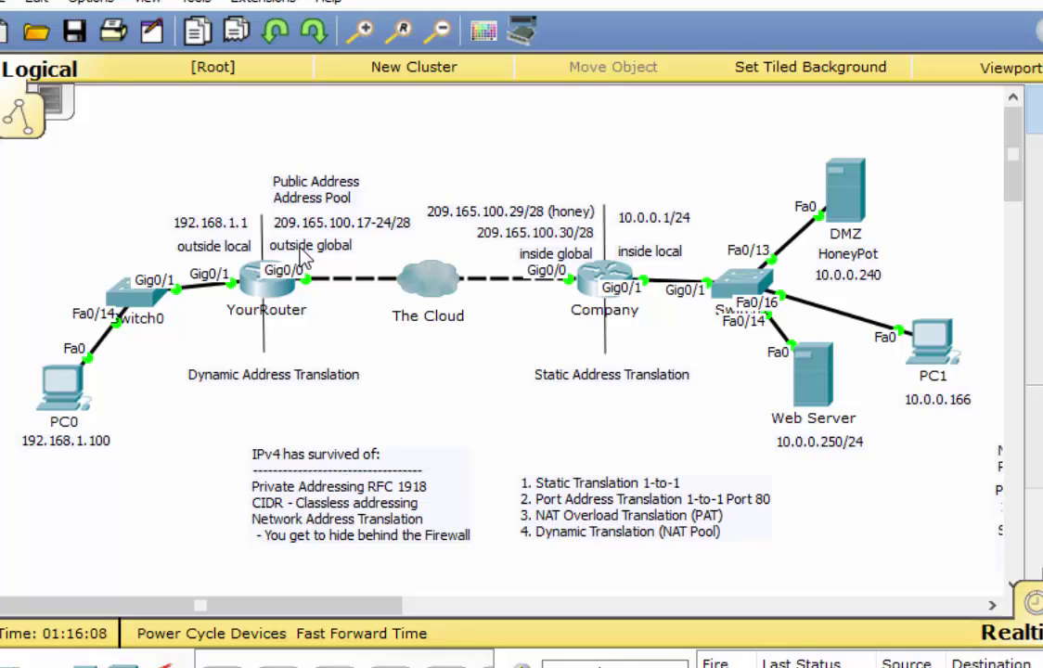
Swap the topology's NAT labels: inside local and inside global at YourRouter, outside global and outside local at Company.
left_click_drag(219, 253, 491, 121)
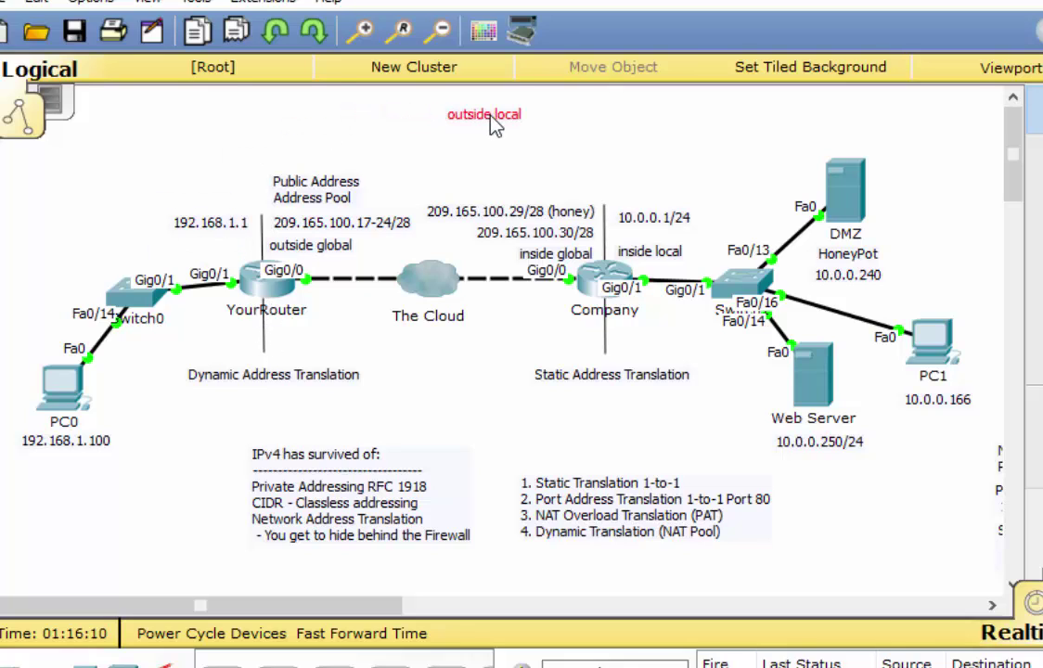
left_click(345, 245)
left_click_drag(346, 243, 522, 144)
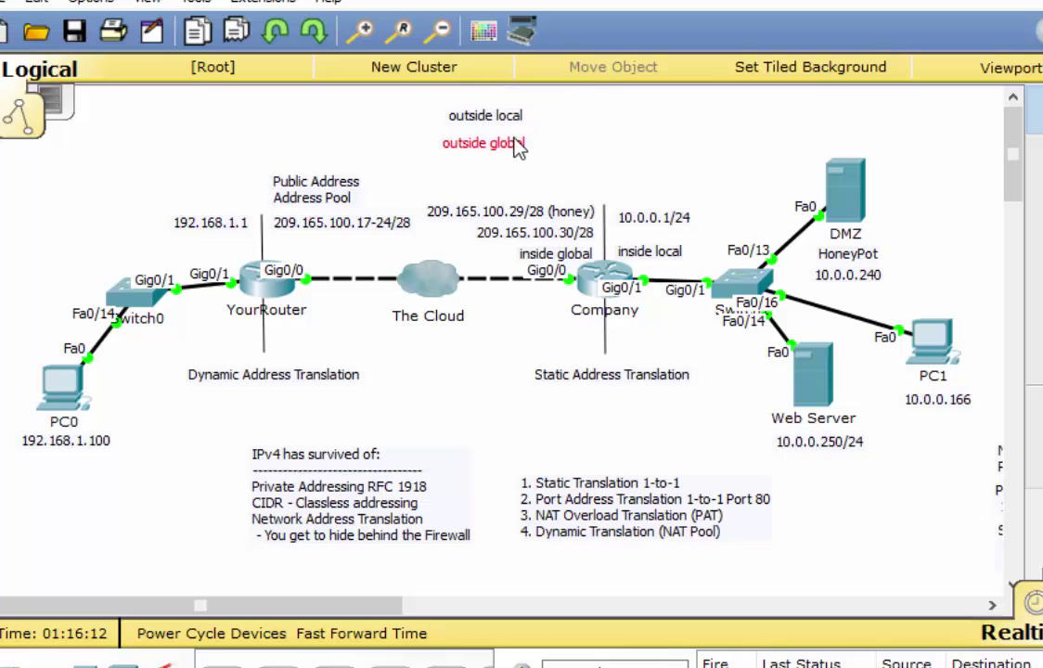
left_click_drag(524, 250, 322, 264)
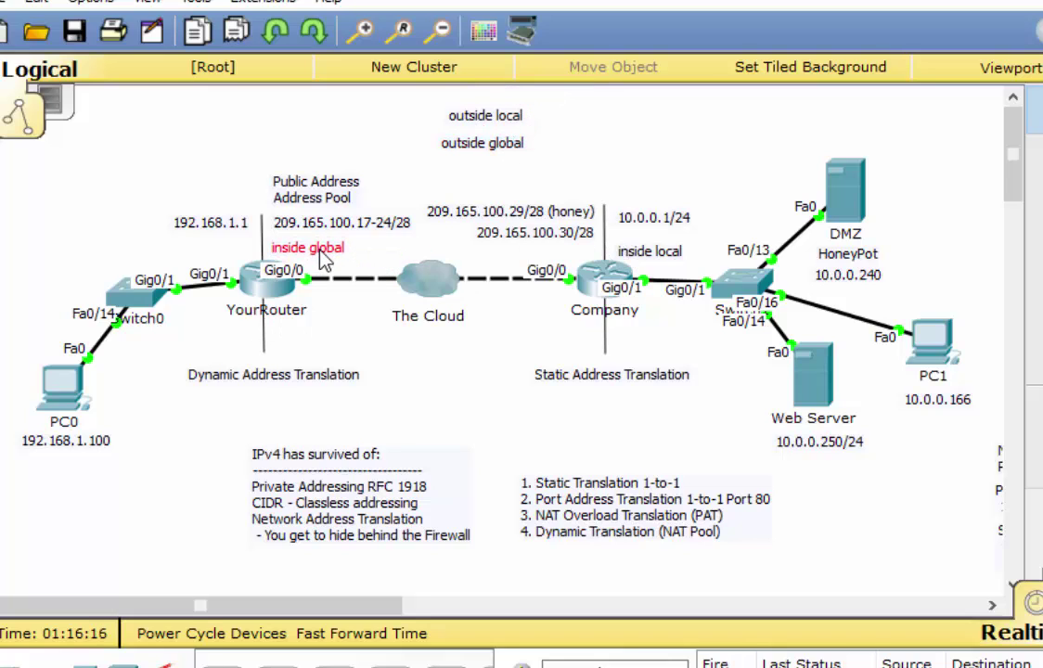
left_click_drag(670, 258, 242, 255)
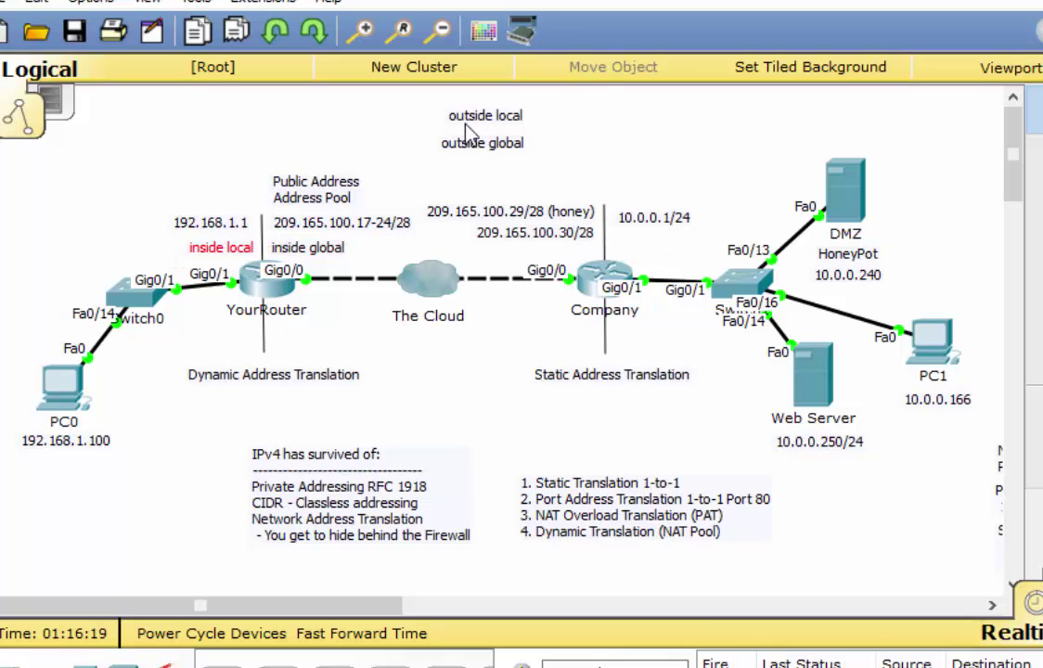
left_click_drag(482, 148, 550, 258)
left_click_drag(490, 129, 657, 263)
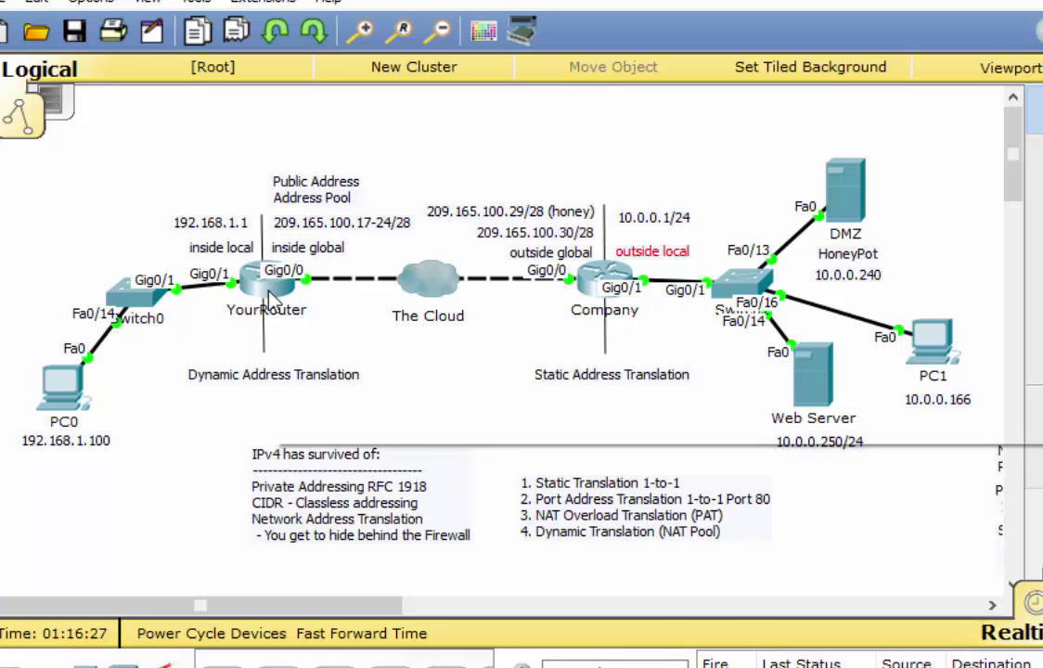
Reposition and widen YourRouter's command-line window so that it spans the visible workspace.
mouse_move(269, 294)
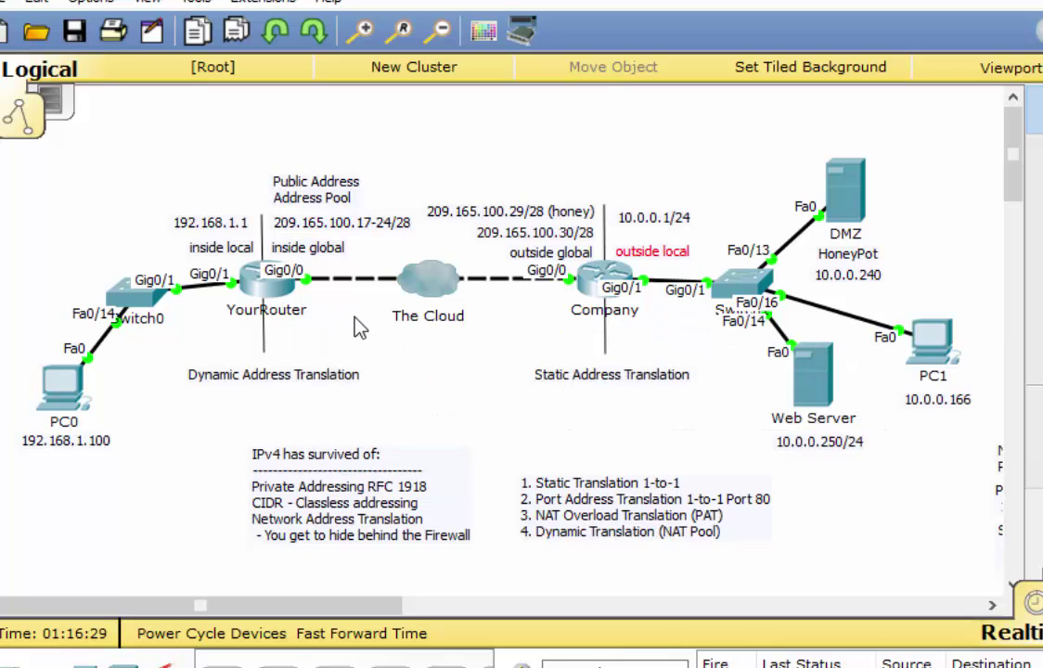
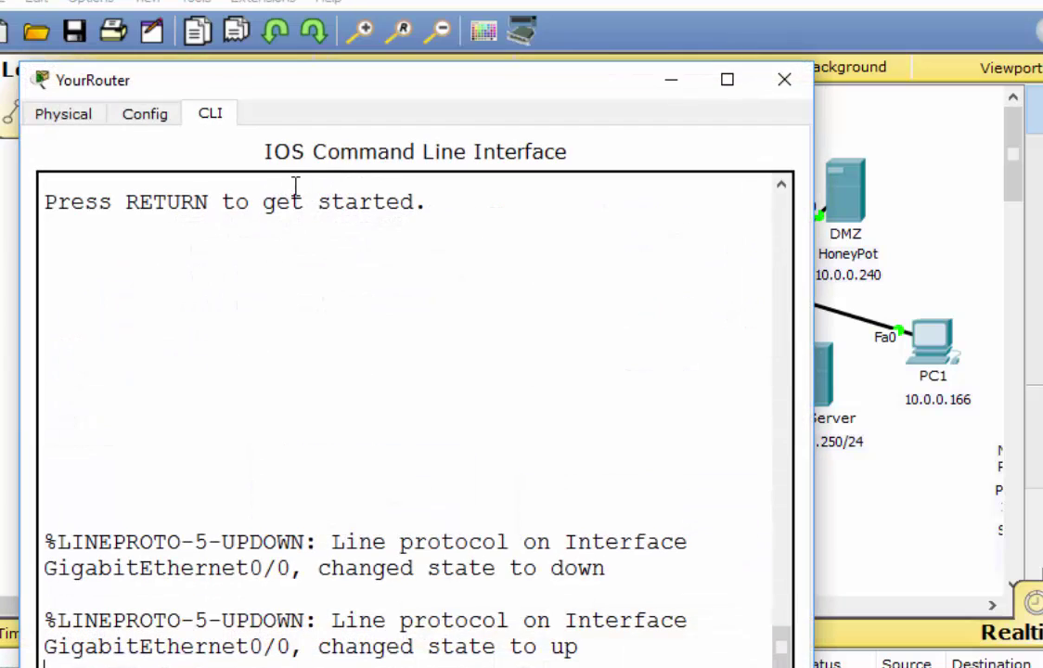
left_click_drag(284, 88, 330, 20)
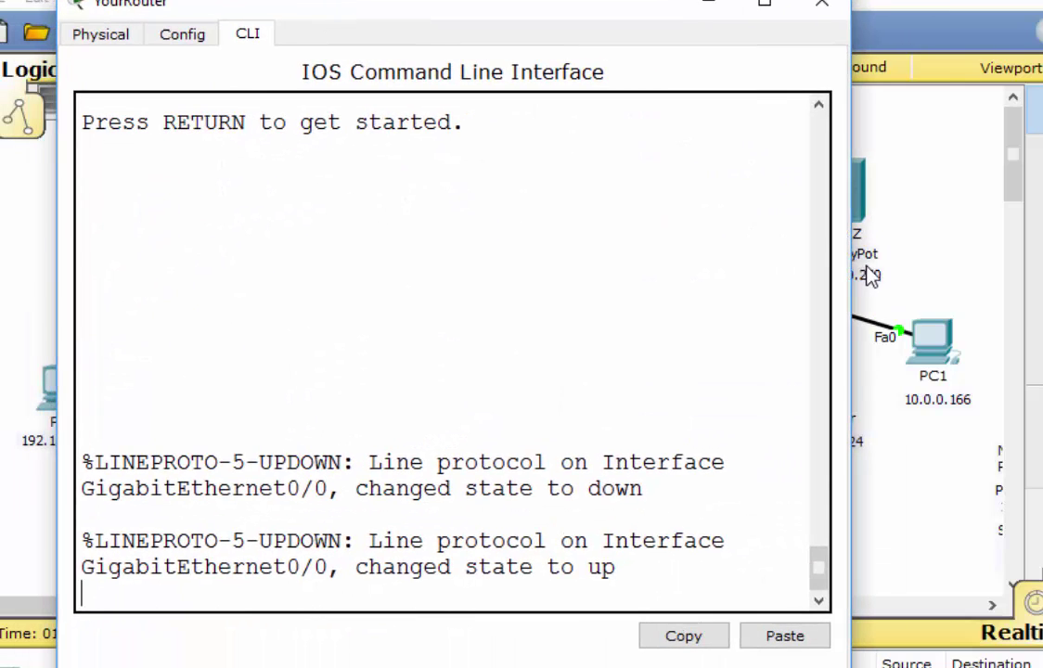
left_click_drag(851, 271, 1042, 271)
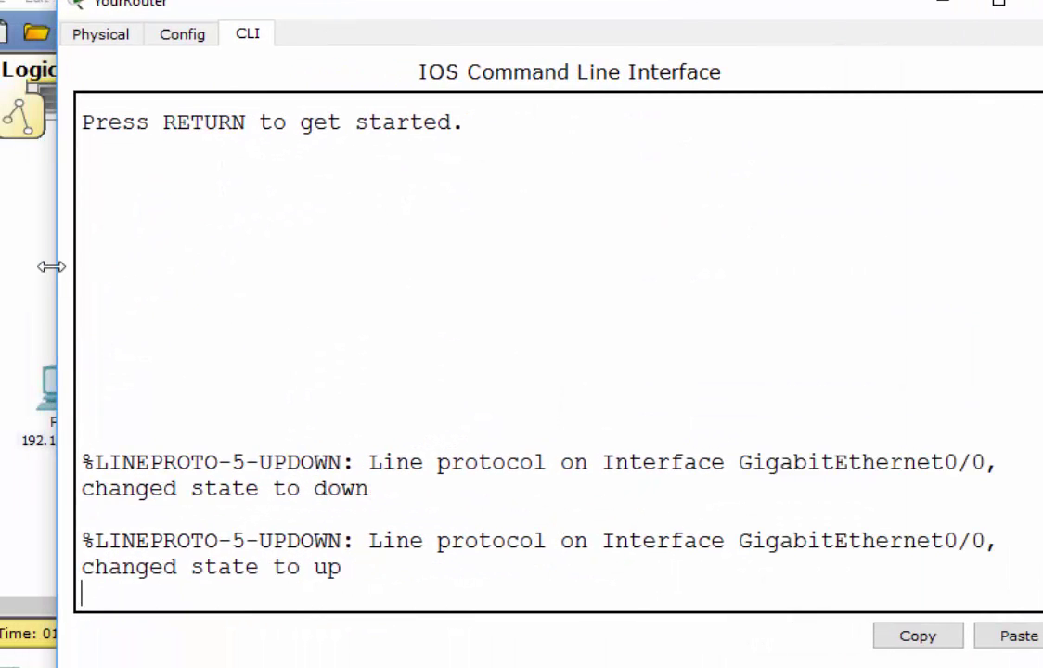
left_click_drag(56, 263, 4, 263)
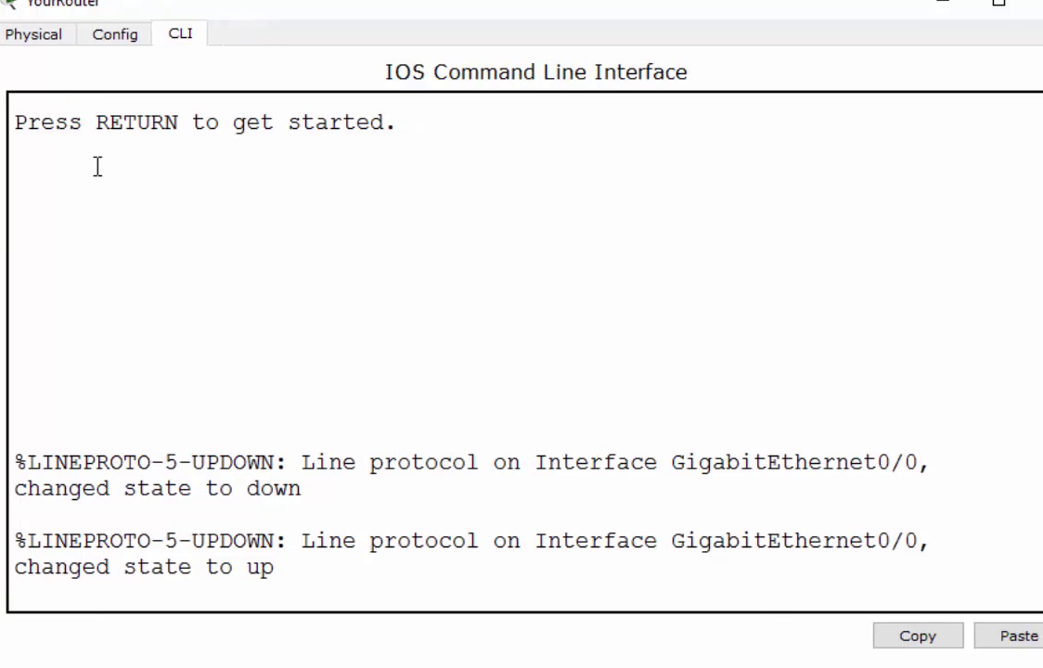
left_click_drag(408, 11, 404, 0)
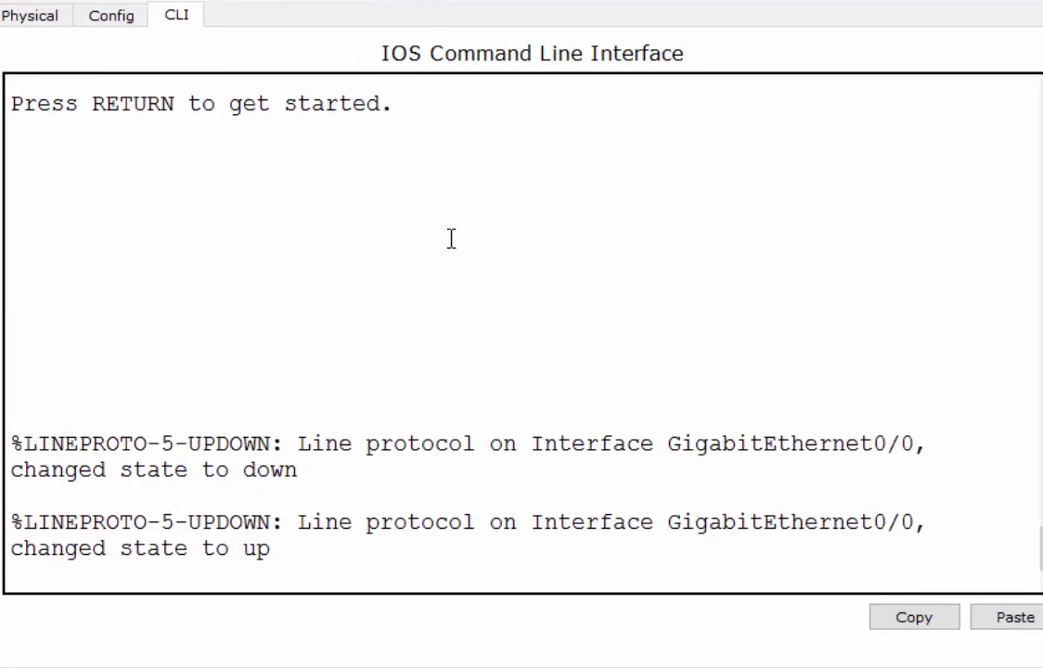
Enter privileged mode and global configuration mode on YourRouter with en and conf t.
left_click(529, 559)
key("Return")
key("Return")
key("Return")
type("en")
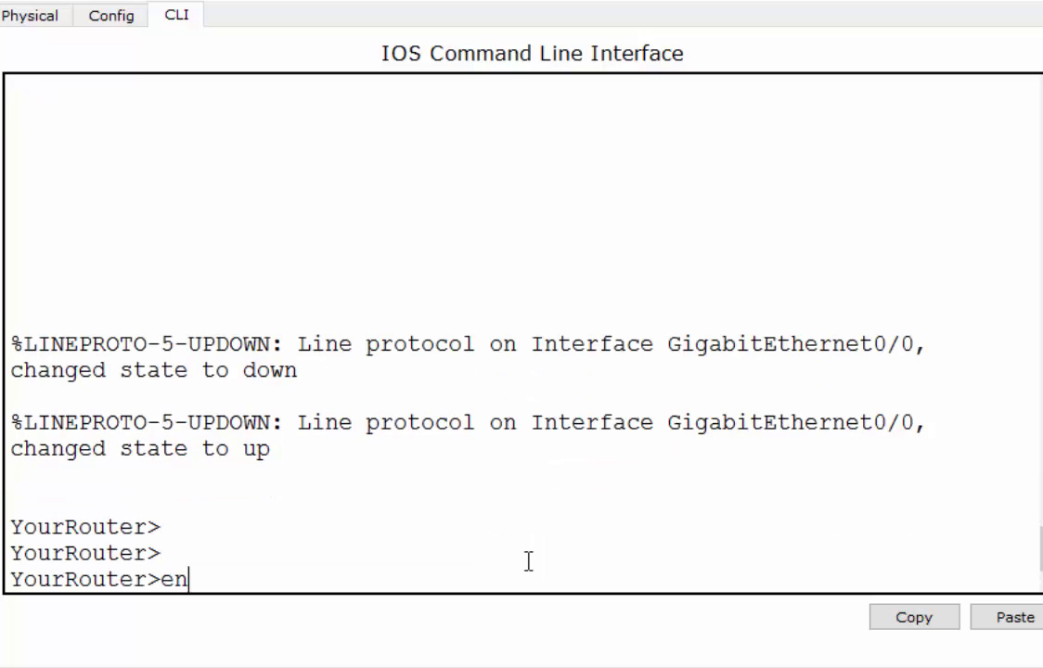
key("Return")
type("conf")
key("BackSpace")
type("nf t")
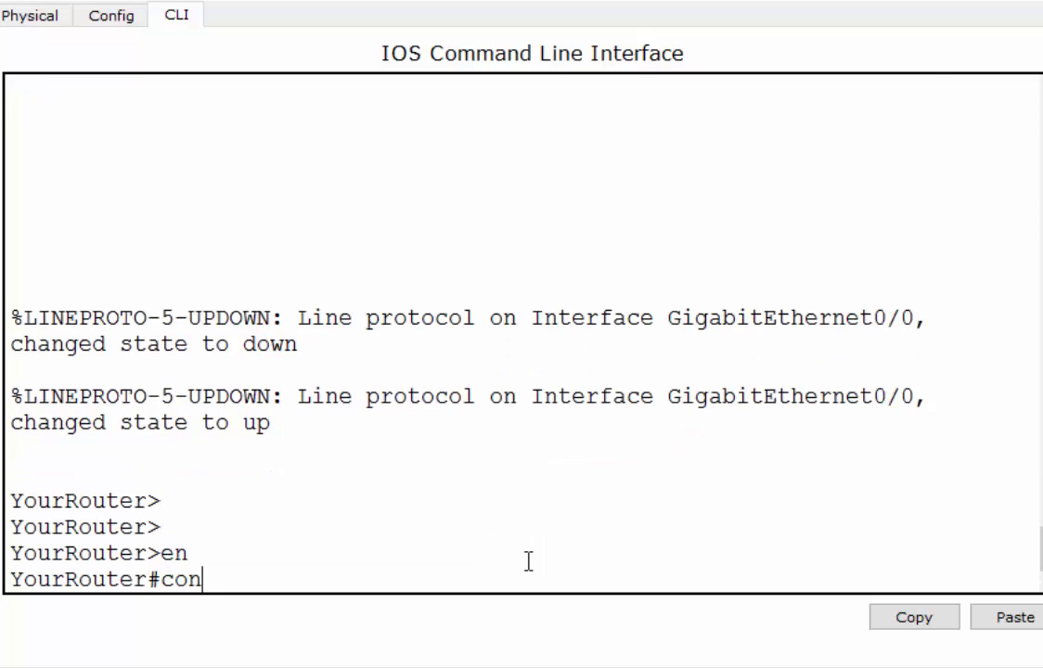
key("Return")
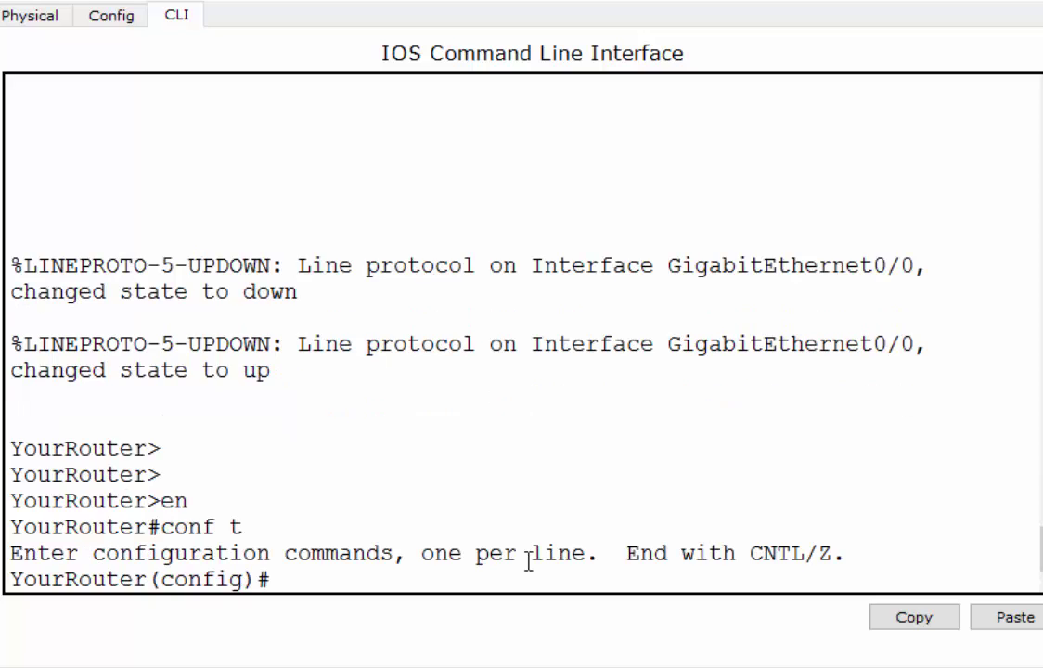
Mark YourRouter's interface g0/0 as the NAT outside interface with ip nat outside.
type("int g0")
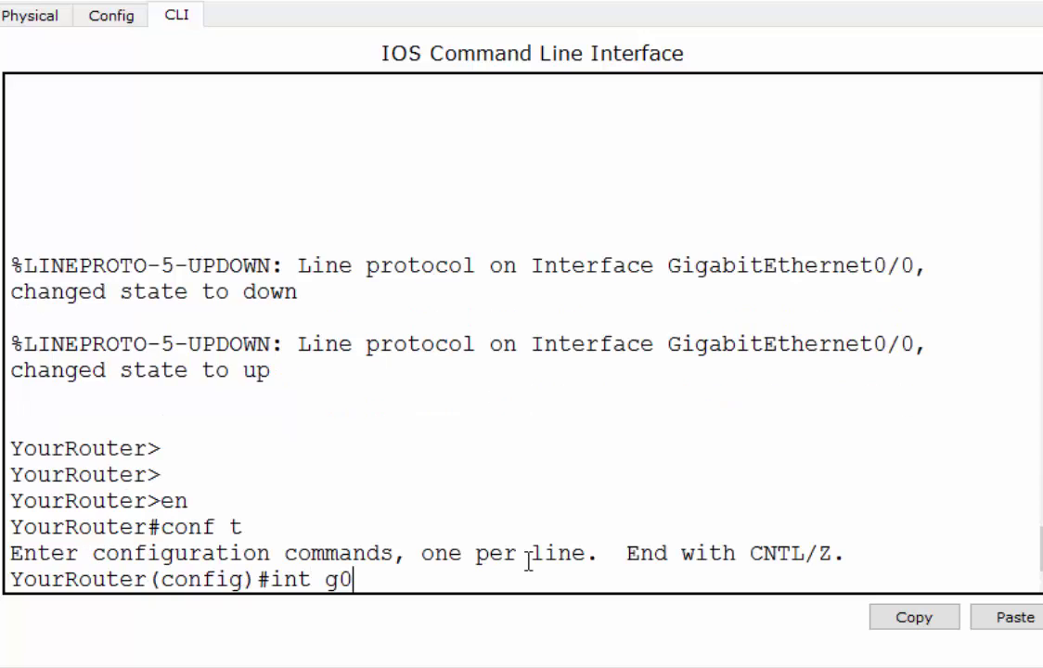
type("/0")
key("Return")
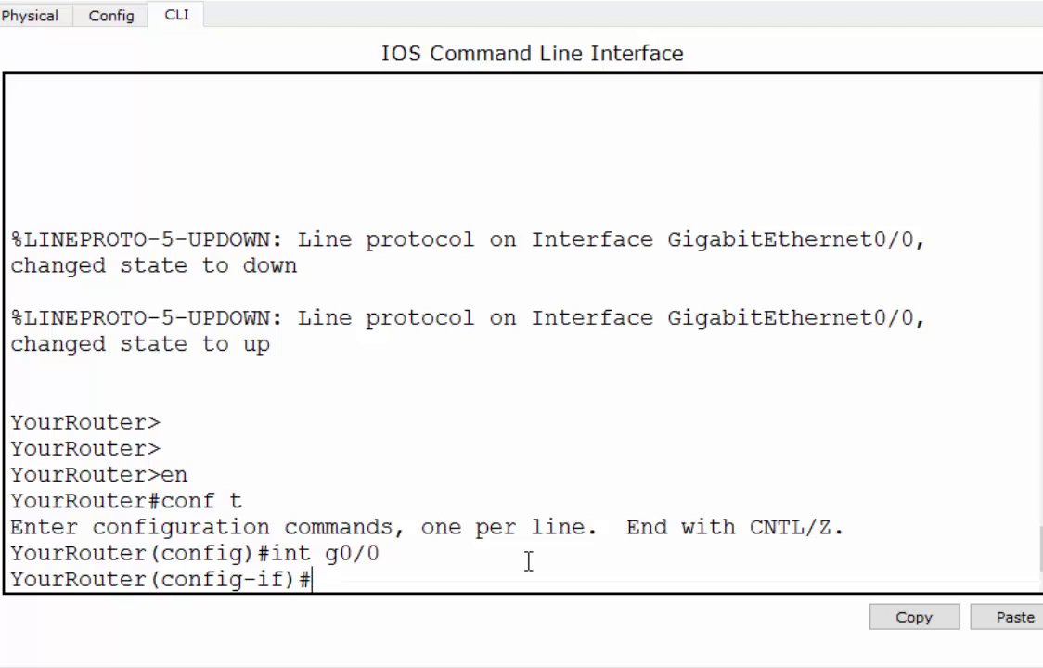
type("ip nat ")
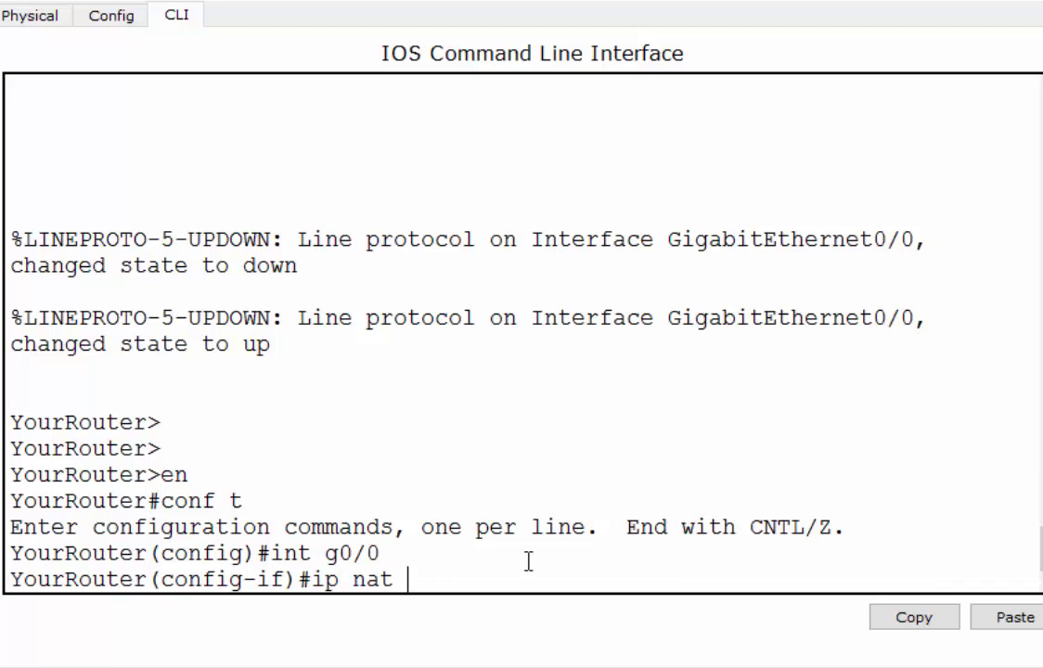
type("outside")
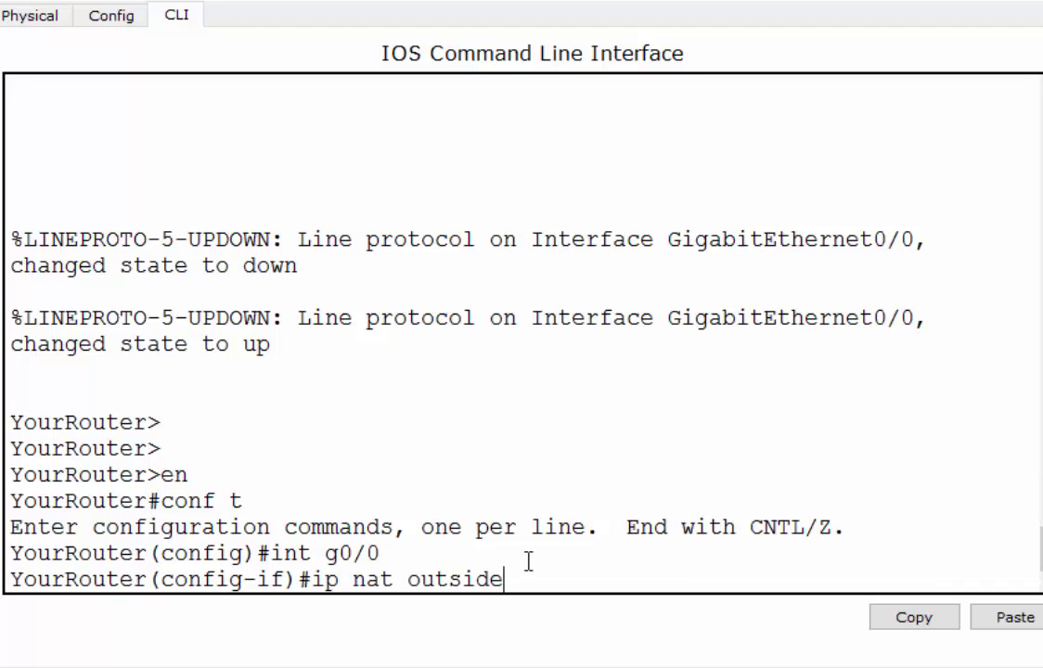
key("Return")
Mark YourRouter's interface g0/1 as the NAT inside interface with ip nat inside.
type("int g")
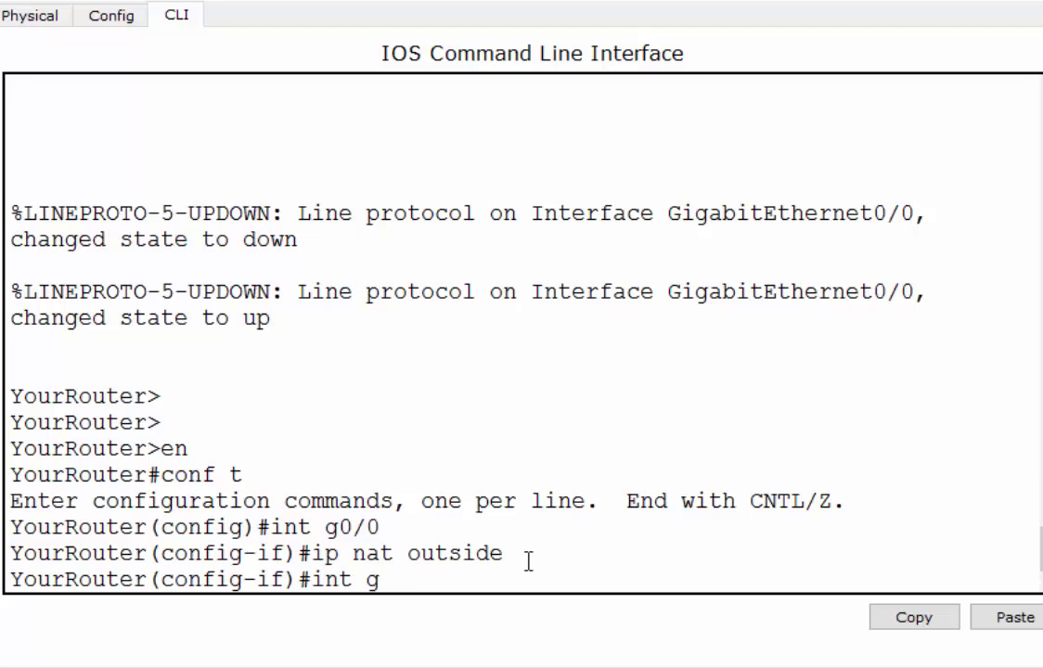
type("0/1")
key("Return")
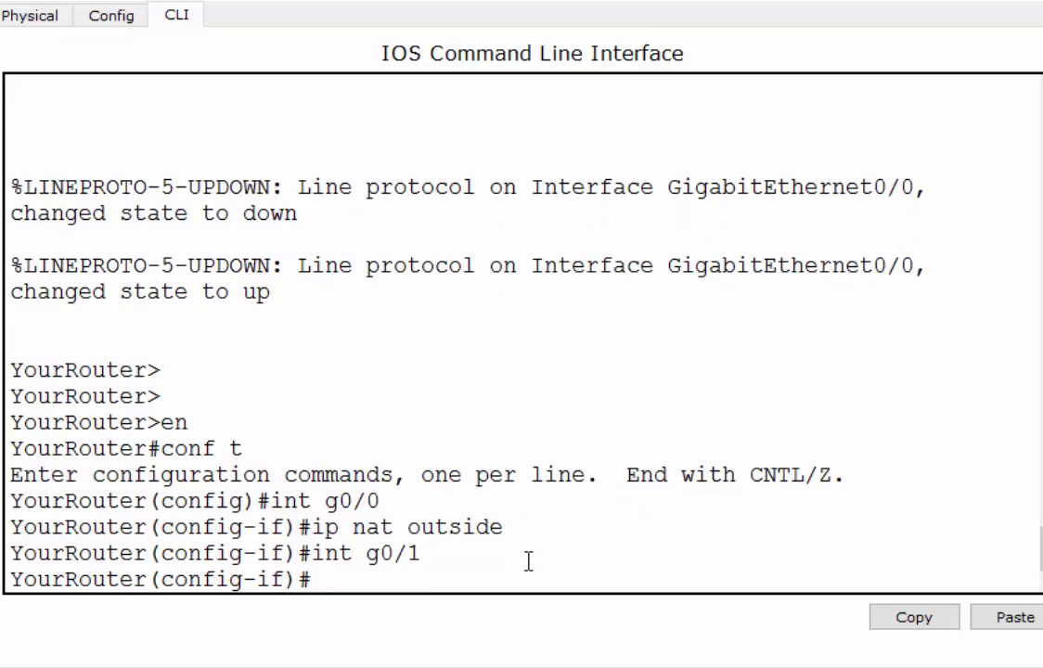
type("ip nat inside")
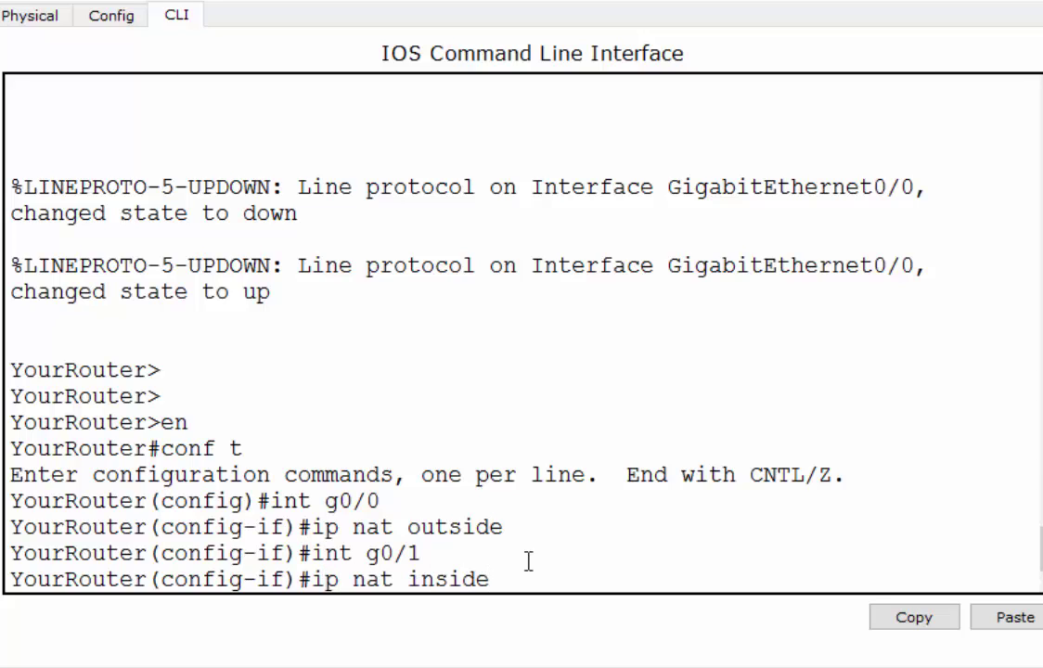
key("Return")
key("Return")
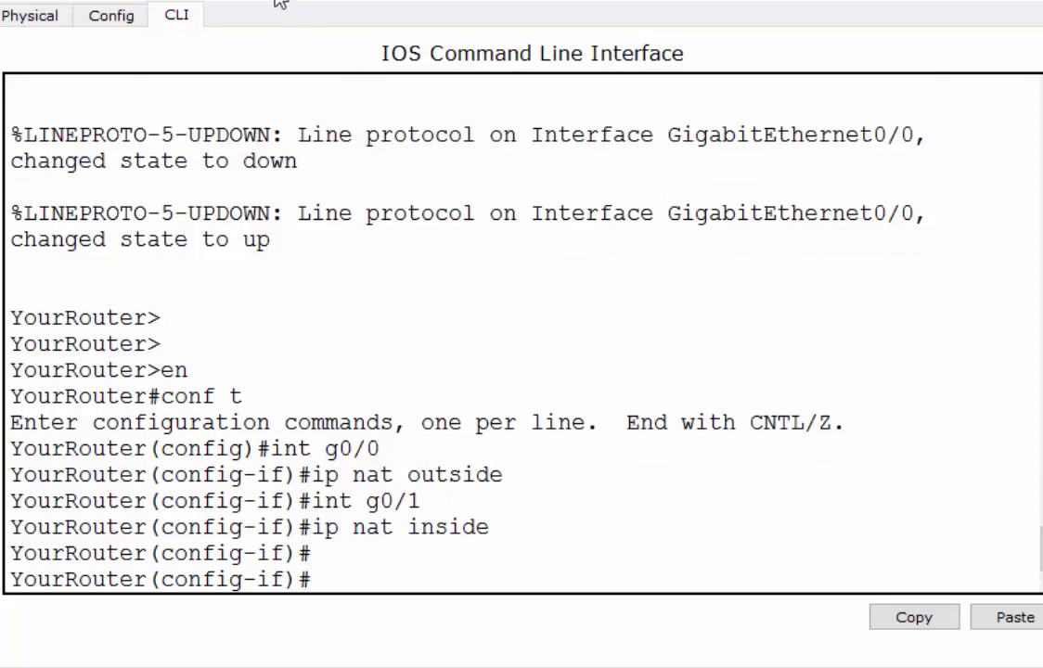
Create access-list 1 on YourRouter permitting 192.168.1.0 with wildcard mask 0.0.0.255, after consulting the topology.
left_click_drag(275, 4, 441, 463)
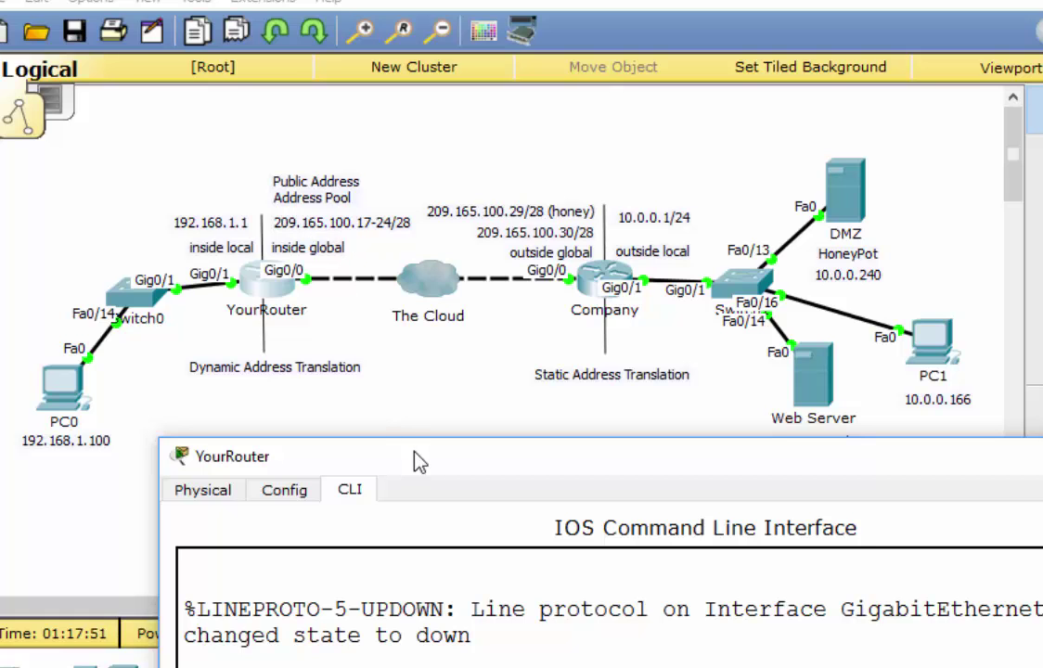
left_click_drag(419, 462, 261, 5)
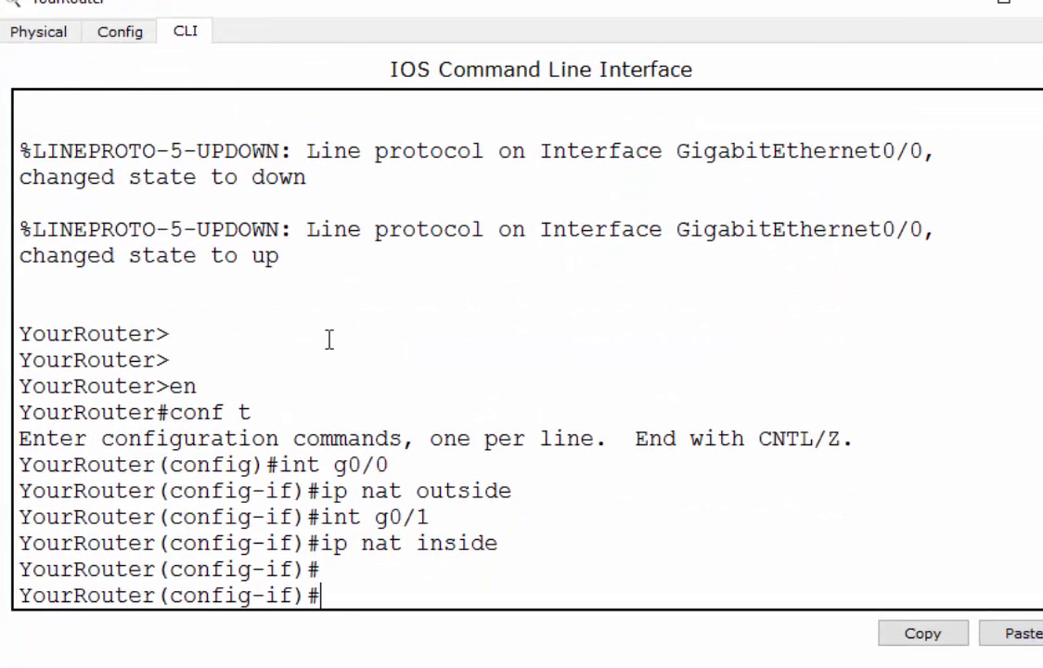
type("access-list ")
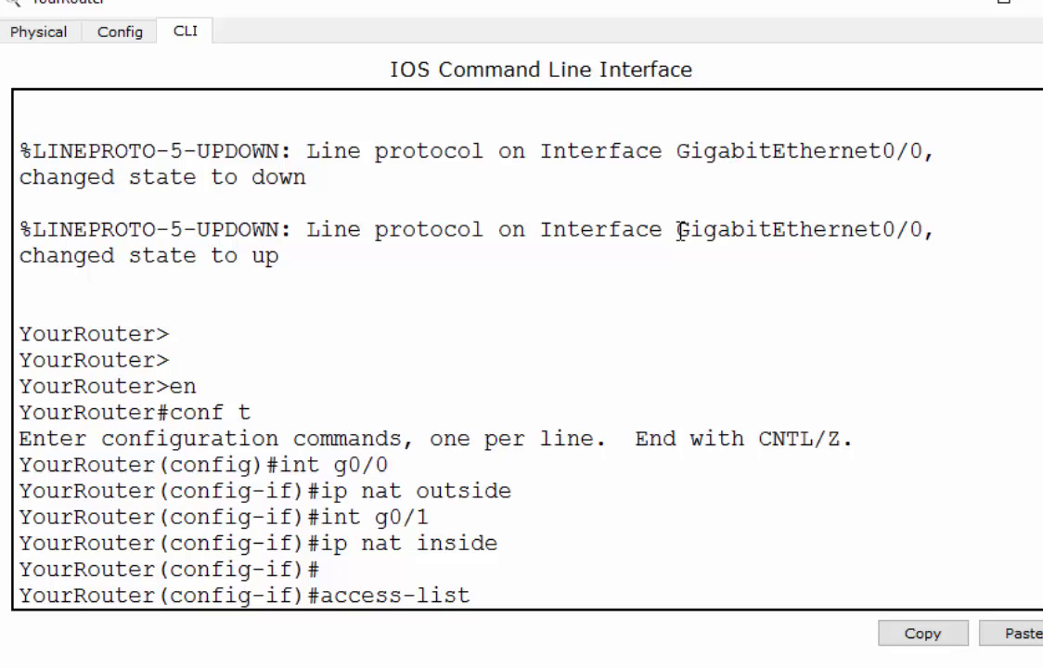
type("1 permit ")
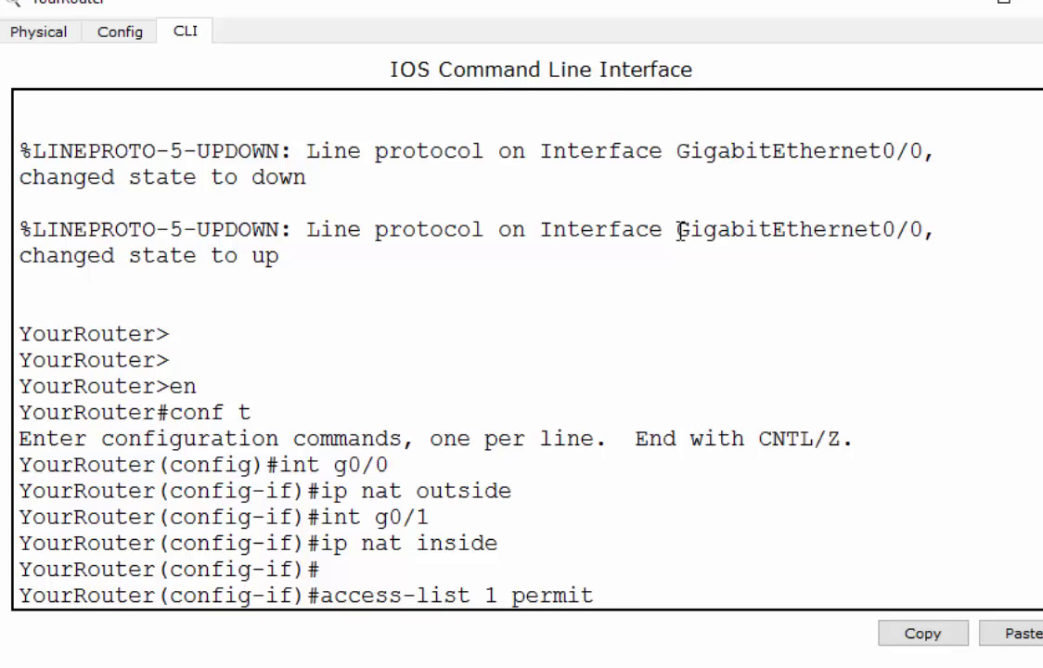
type("192.168")
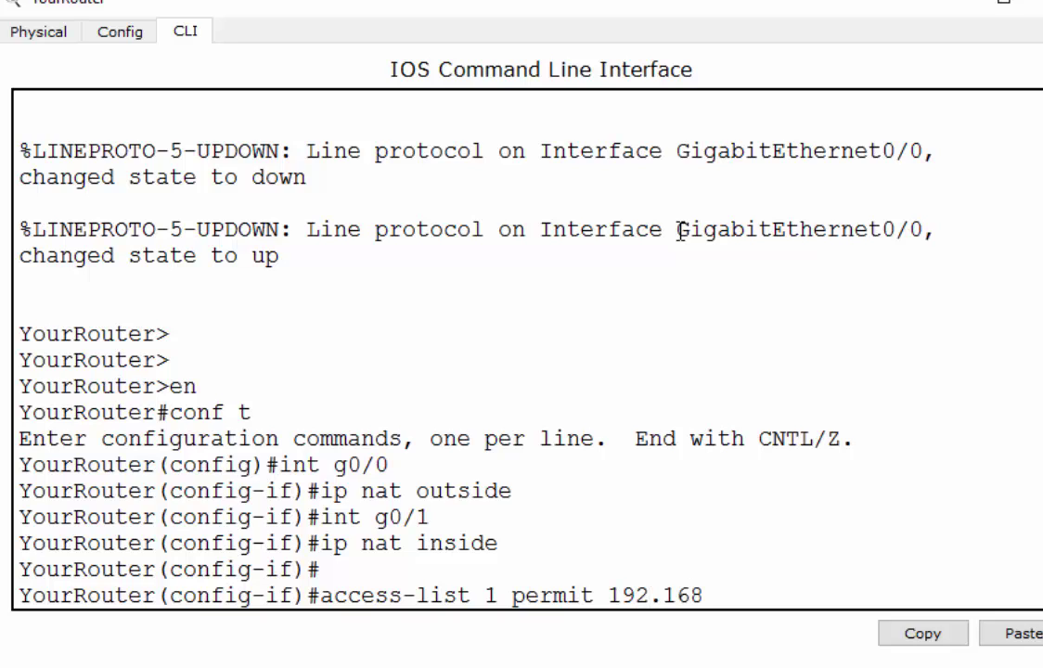
type(".1.0 0.0.0.")
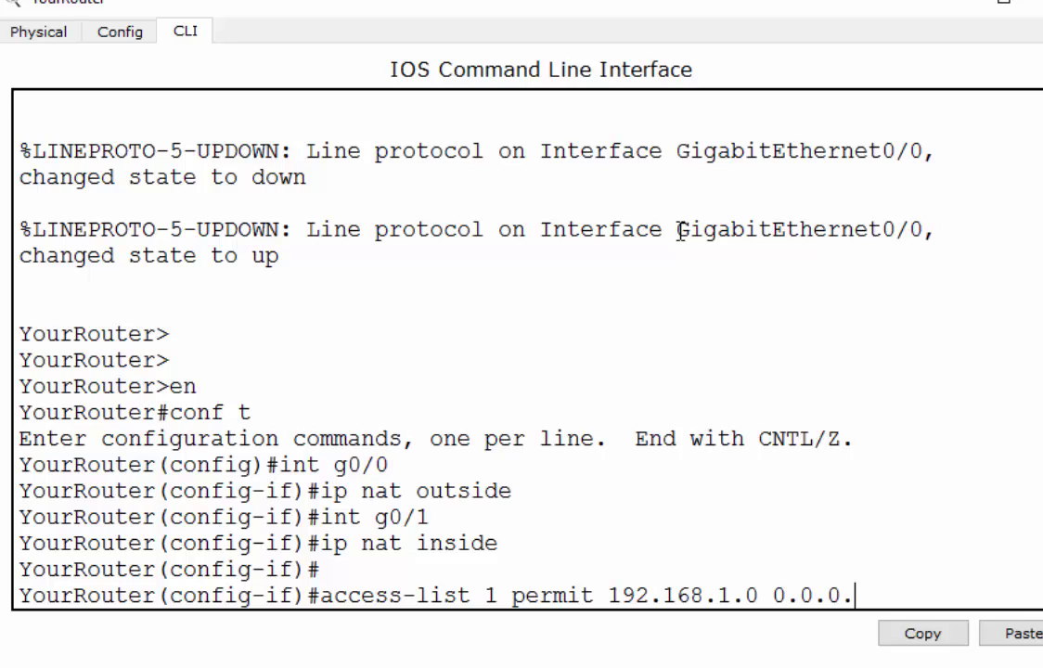
type("255")
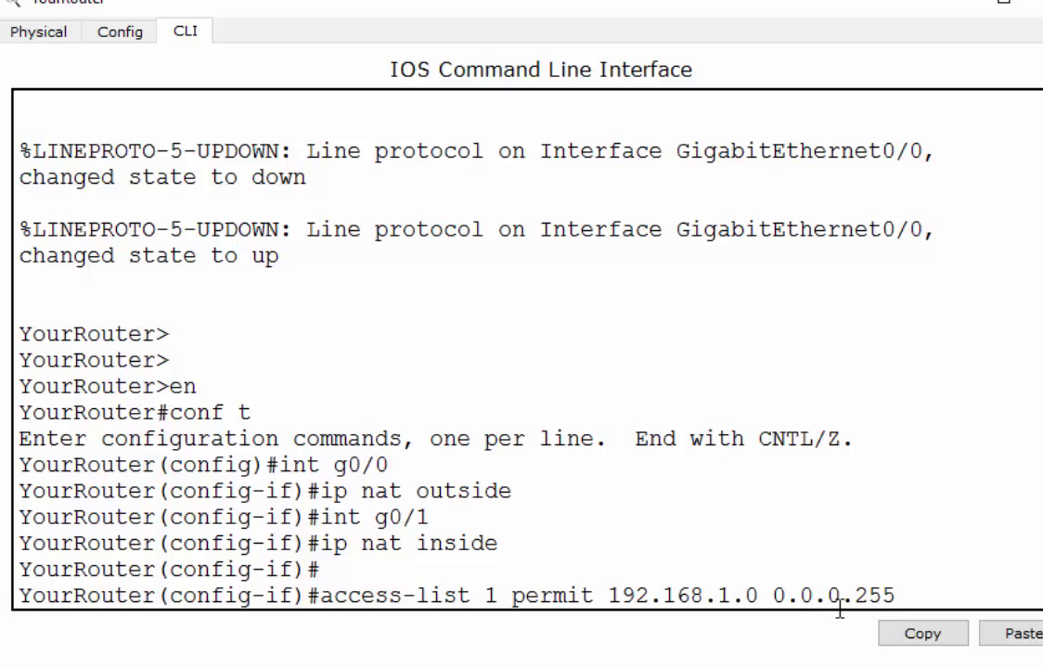
key("Return")
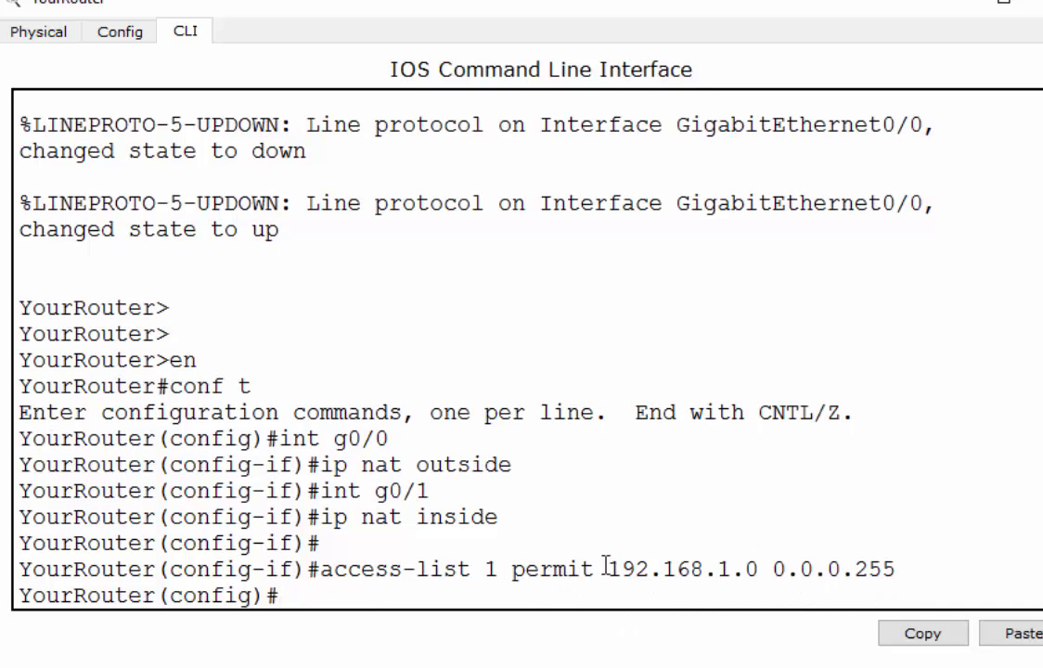
Consult the public address pool in the topology, then start YourRouter's ip nat pool command and list its expected arguments.
left_click_drag(608, 569, 768, 567)
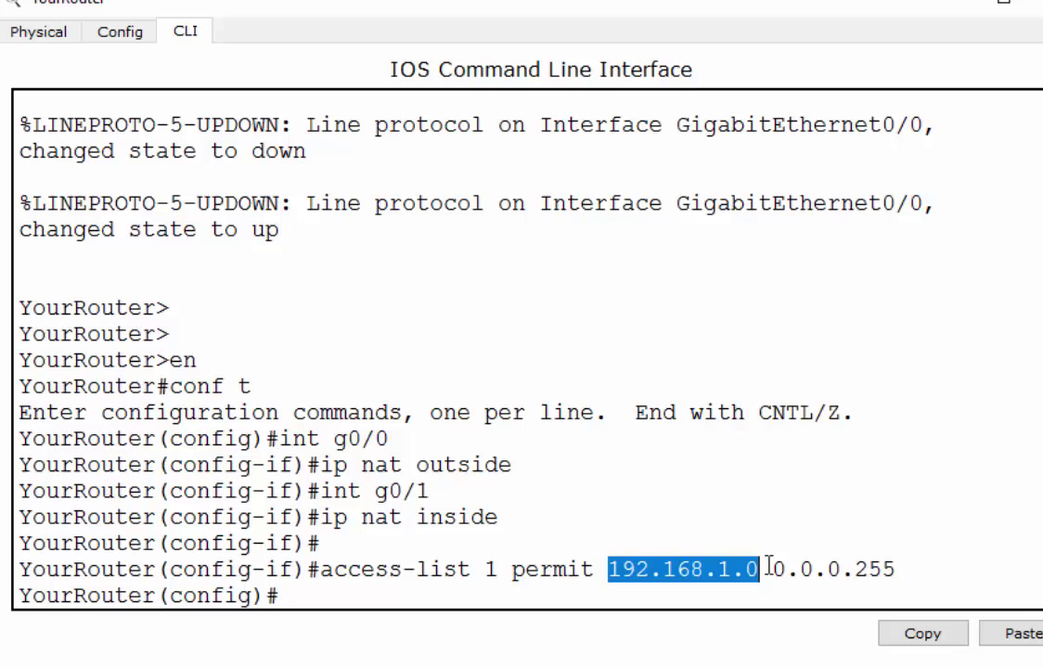
left_click(406, 603)
left_click_drag(415, 5, 496, 415)
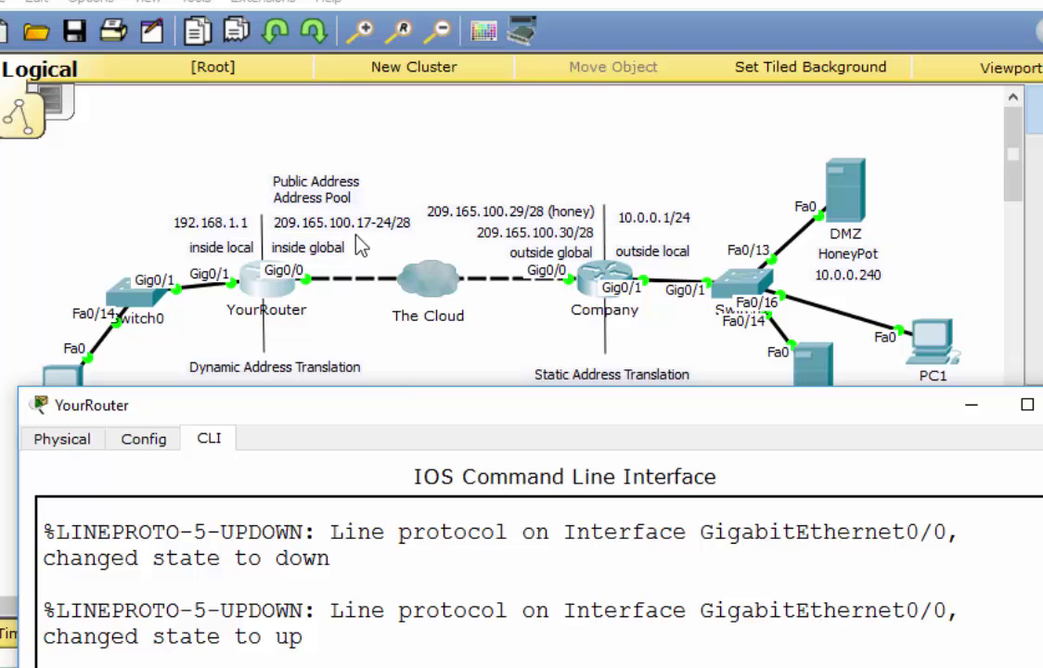
left_click_drag(413, 400, 401, 16)
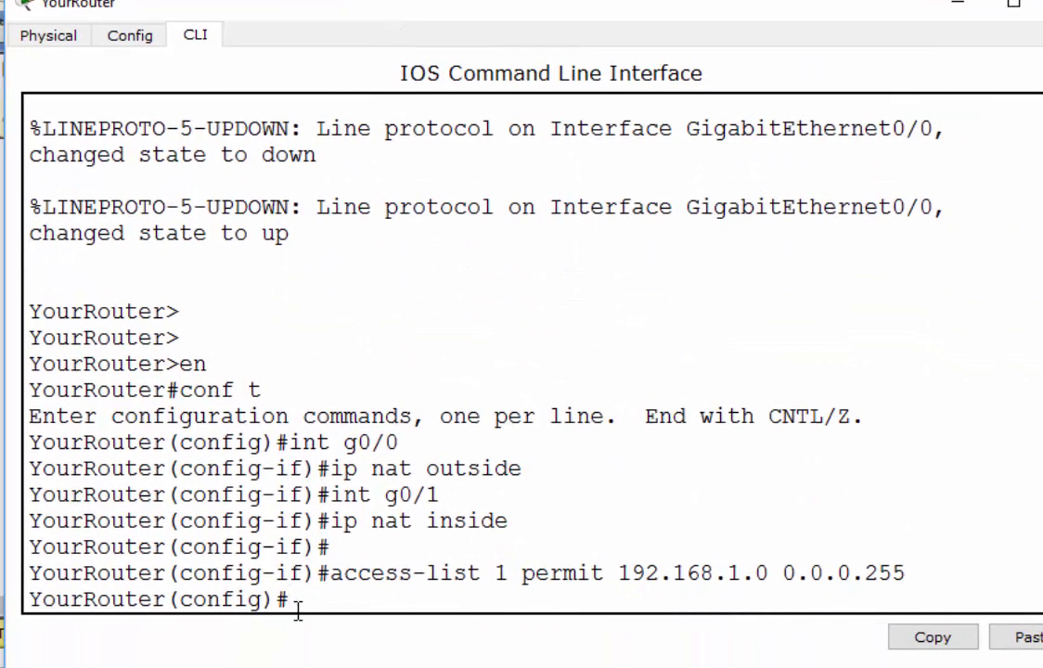
type("ip nat ?")
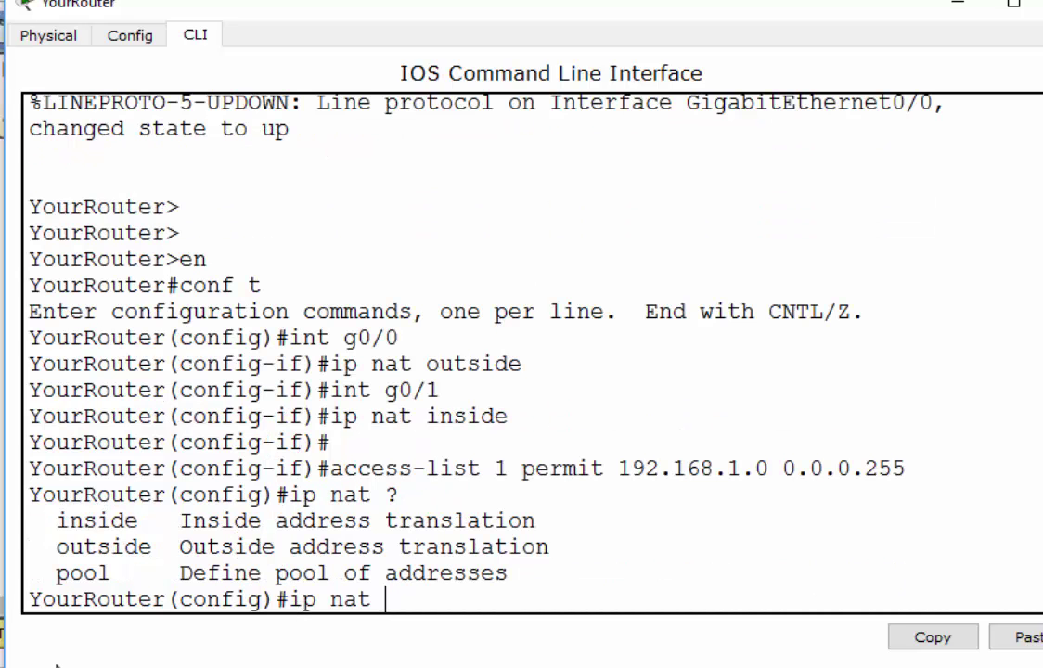
left_click_drag(52, 572, 113, 578)
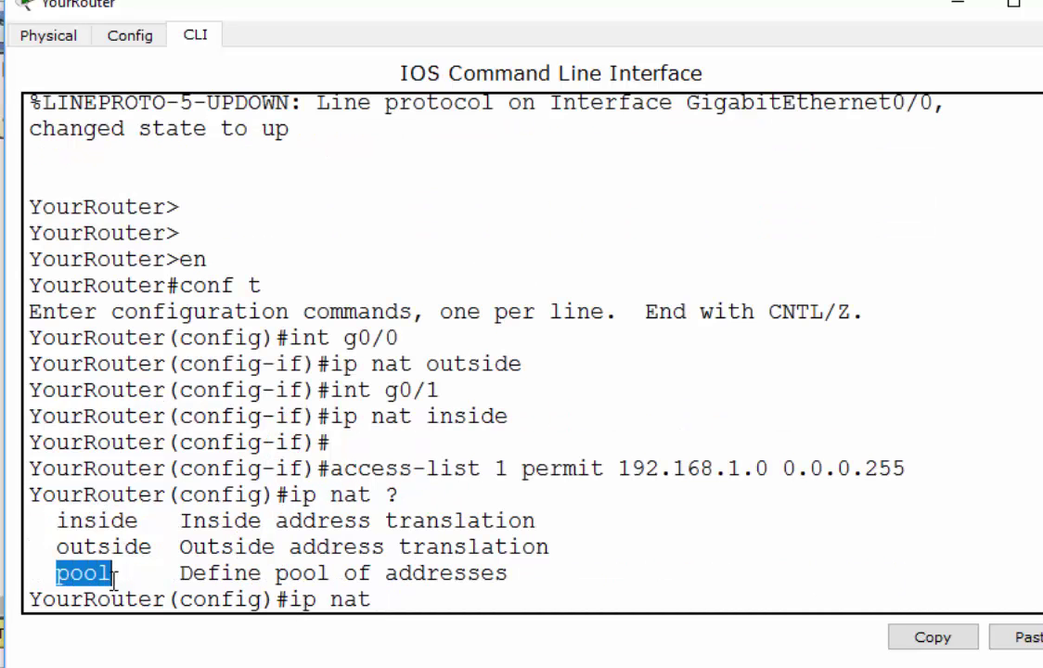
left_click(398, 600)
type("pool ")
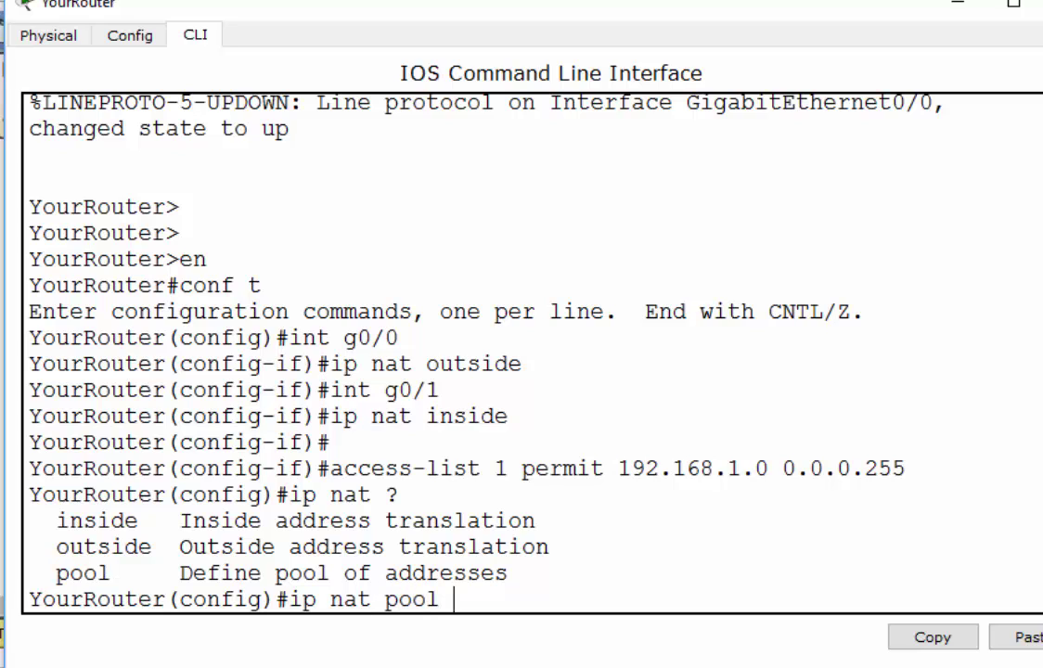
type("?")
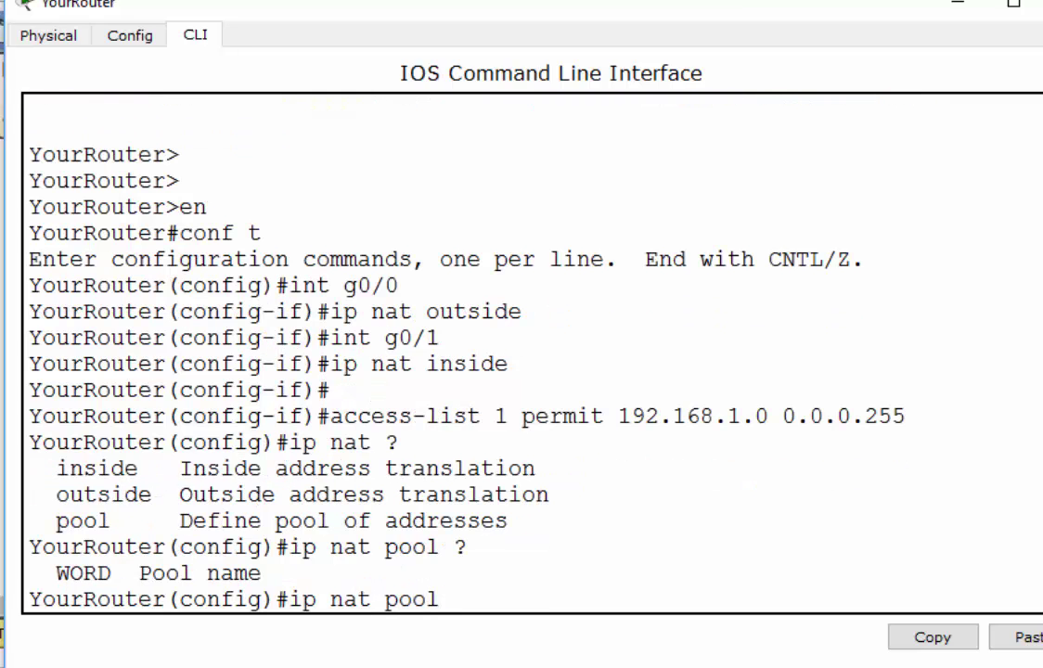
Name the NAT pool MYPOOL and give it the start address 209.165.100.17 and end address 209.165.100.24, using the inline help.
type("MYPOOL")
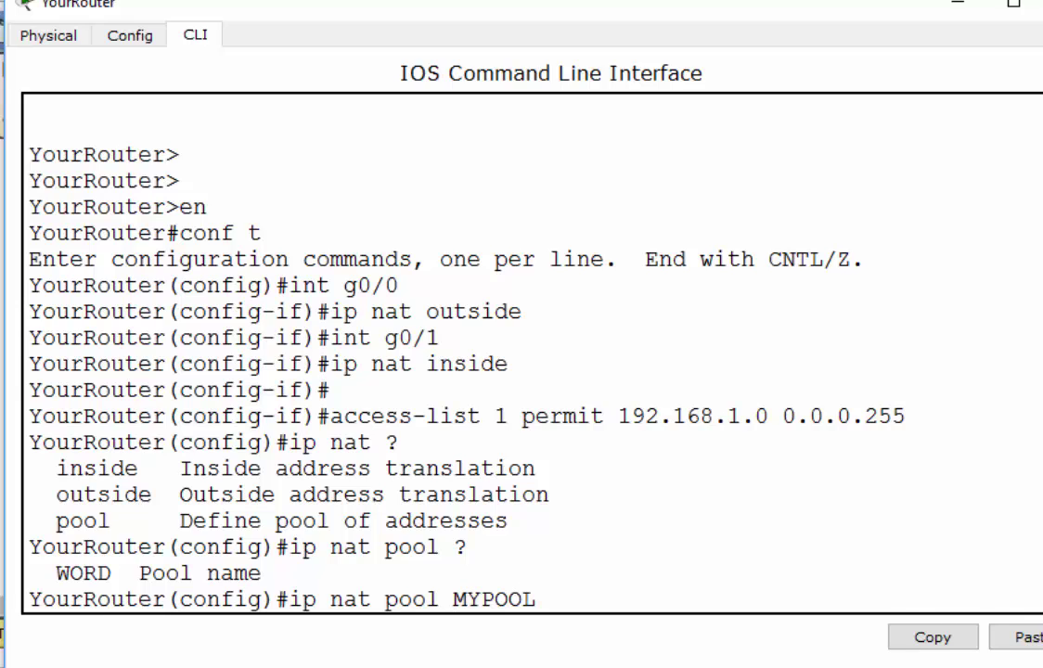
type(" ?")
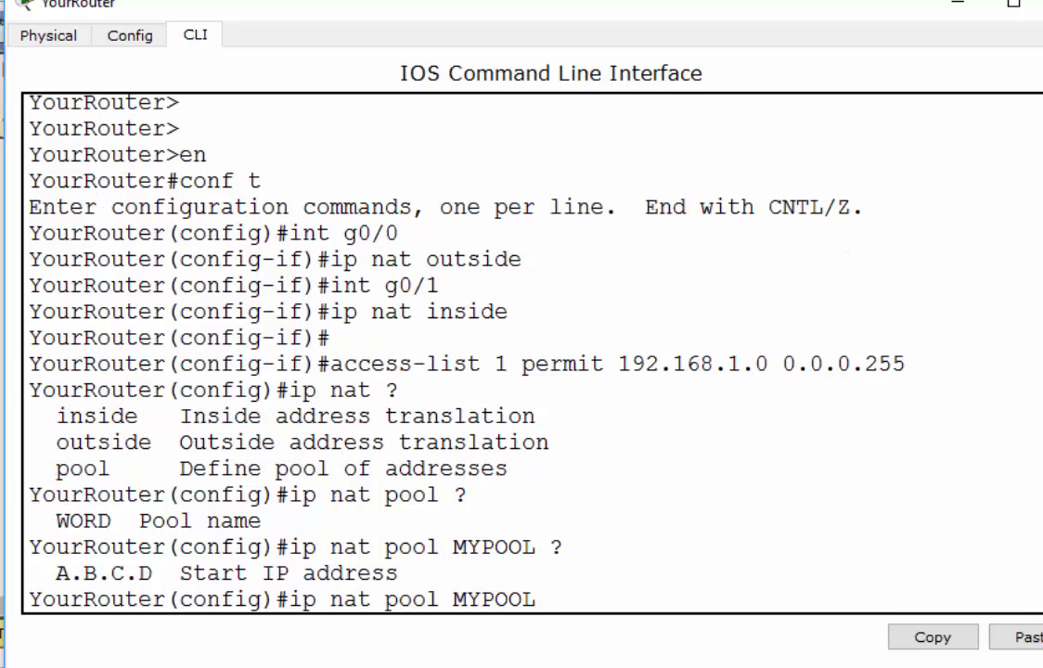
type("209.165.")
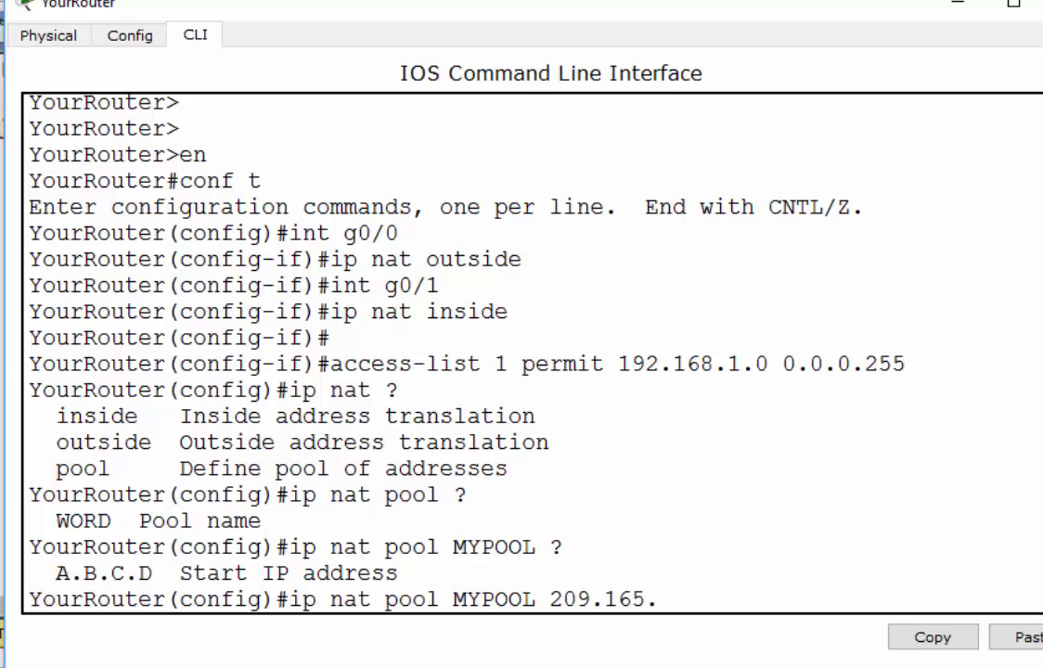
type("100.17")
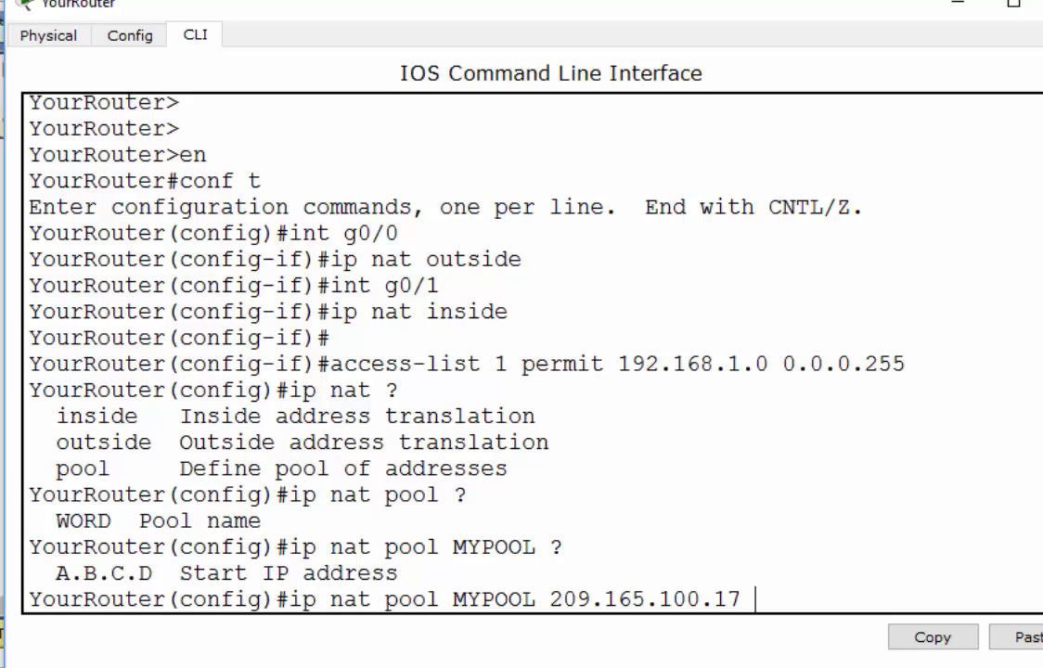
type(" ?")
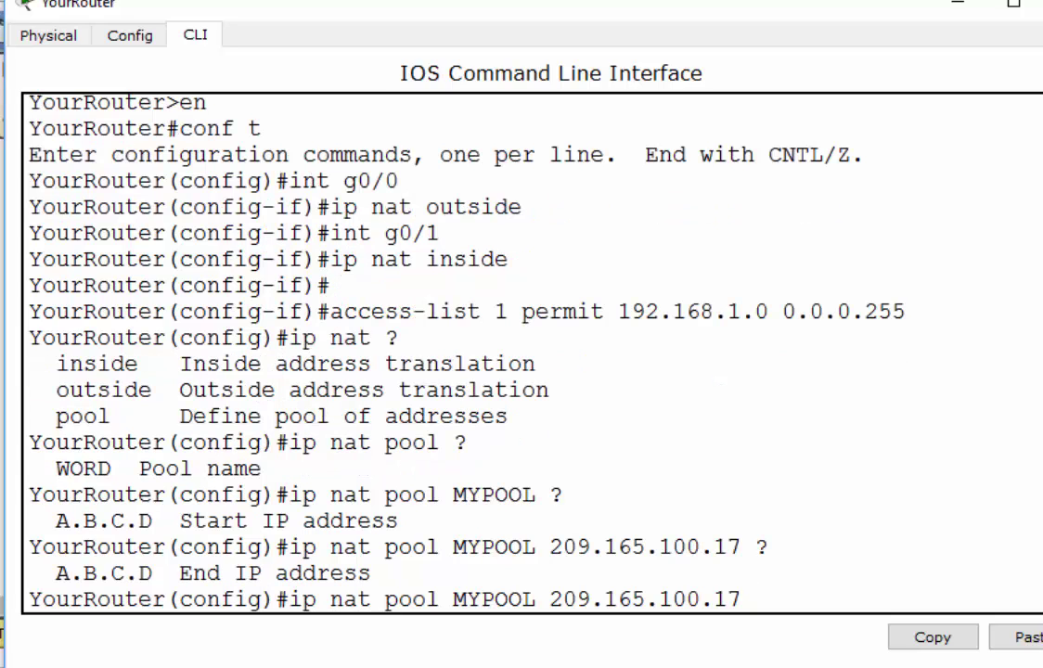
type("209.165.100")
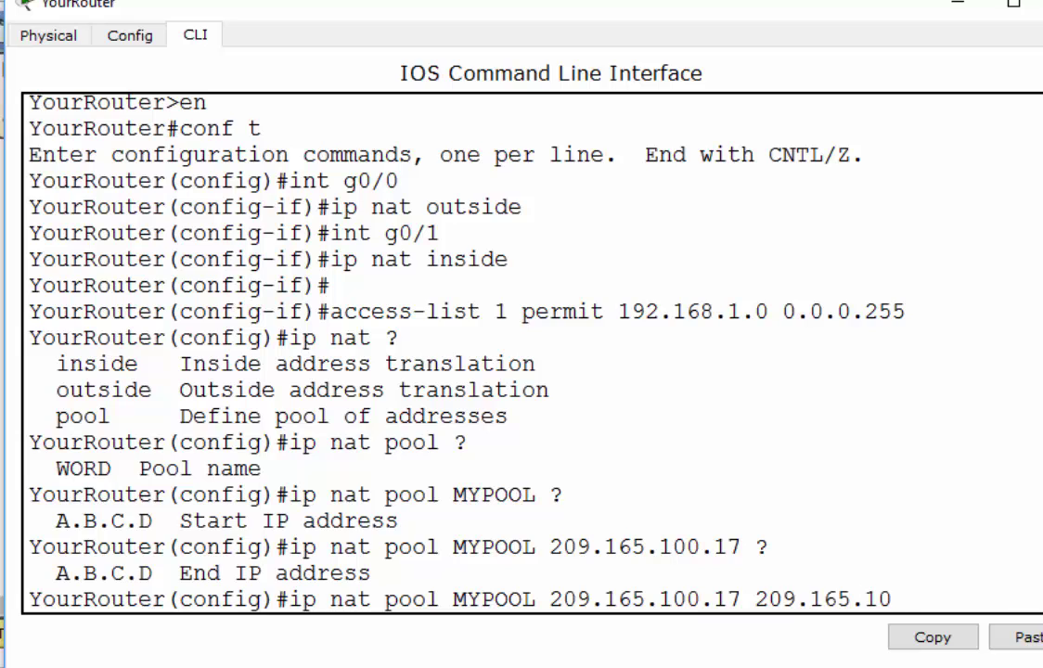
type(".24 ?")
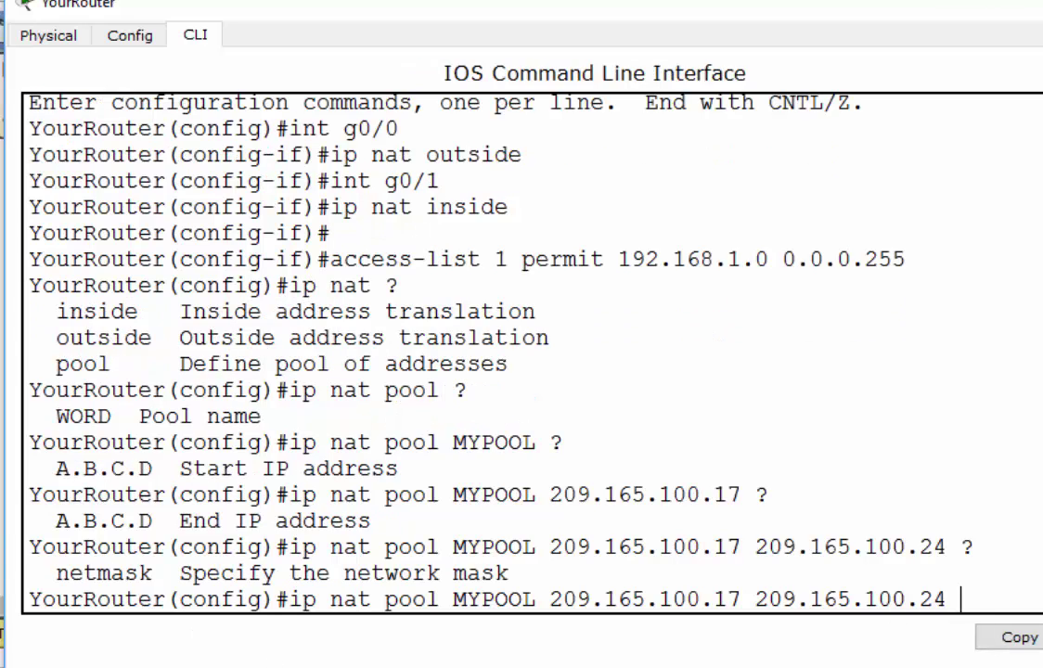
Complete the MYPOOL definition with netmask 255.255.255.240, checking the pool's prefix in the topology, and run the command.
type("ne")
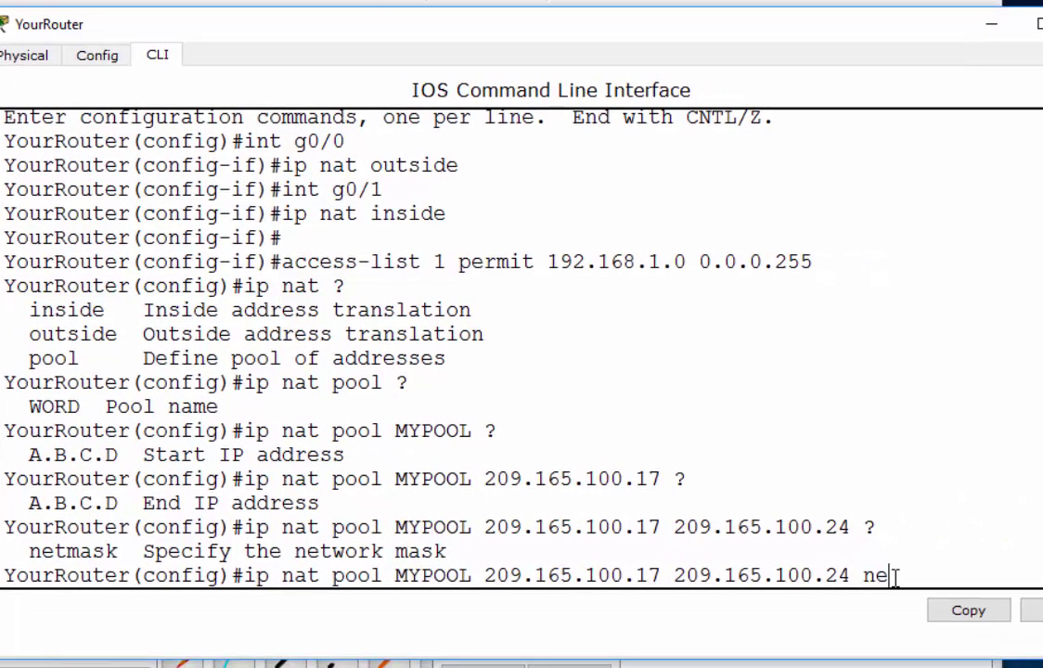
type("tmask")
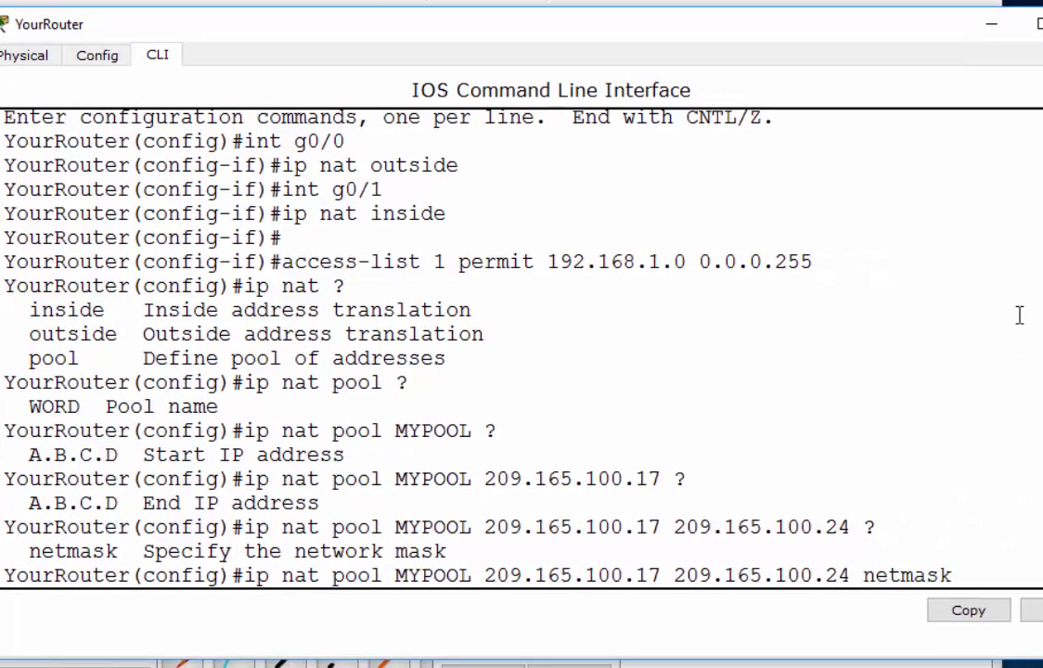
type(" ?")
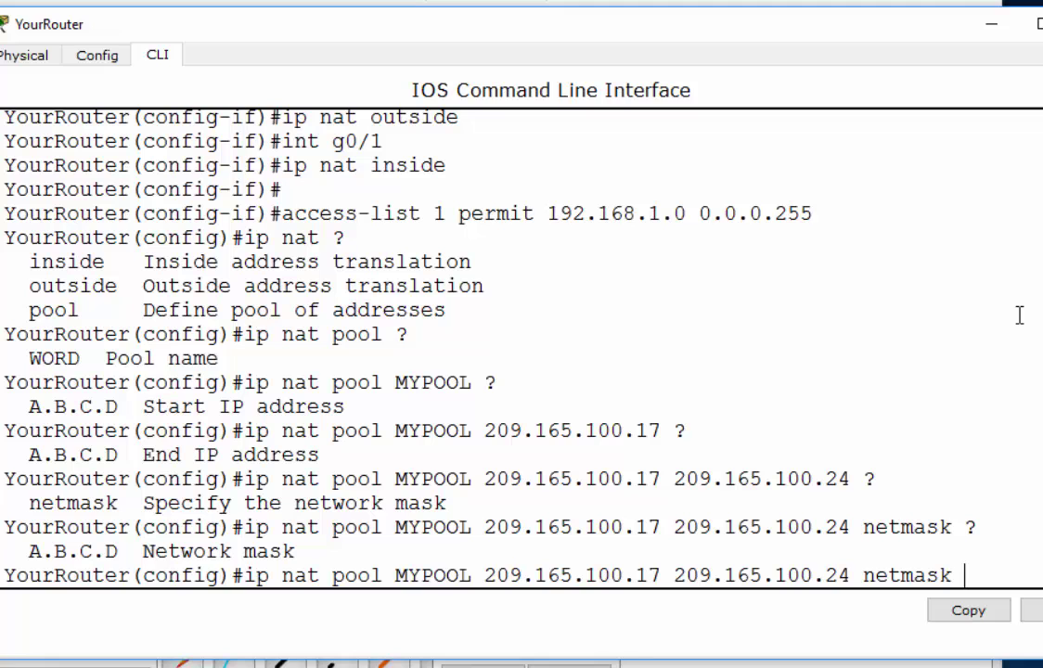
left_click_drag(851, 39, 783, 356)
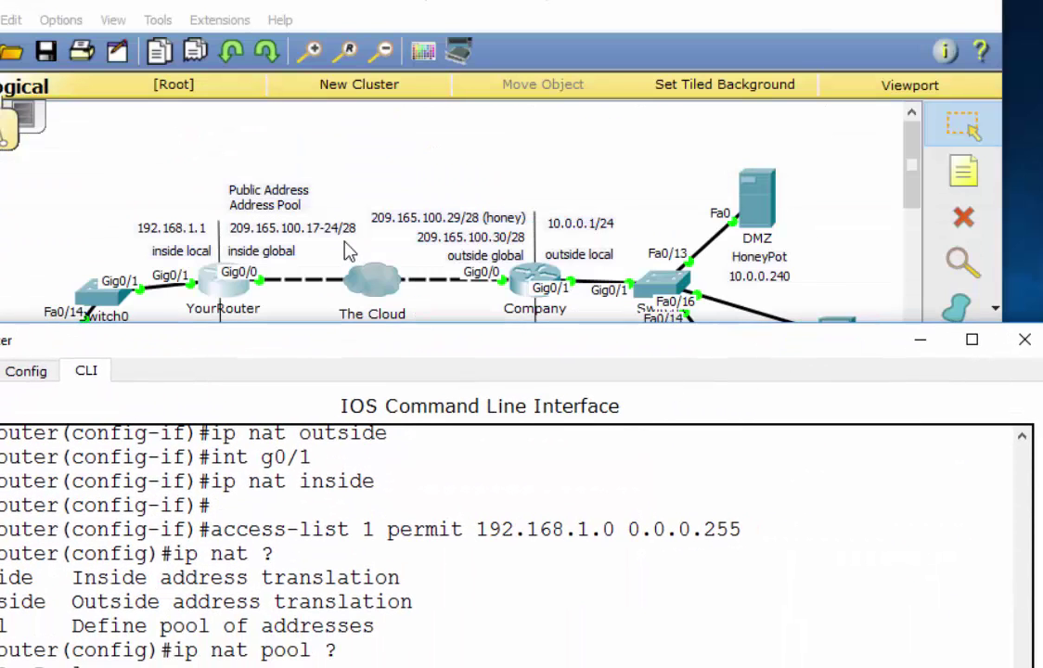
left_click_drag(374, 344, 401, 35)
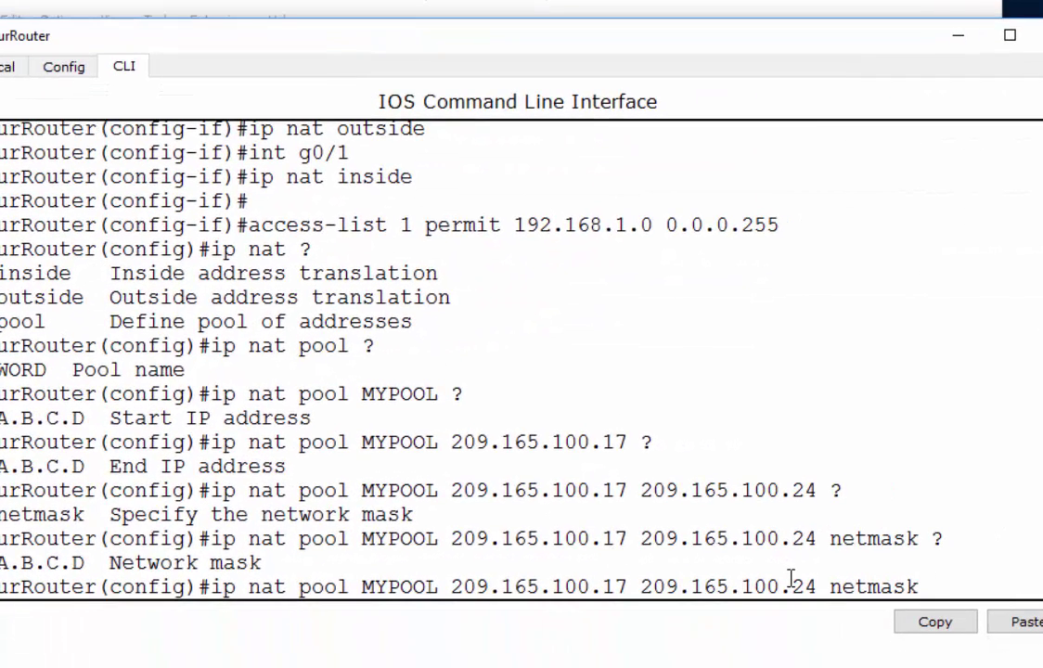
type("255.255")
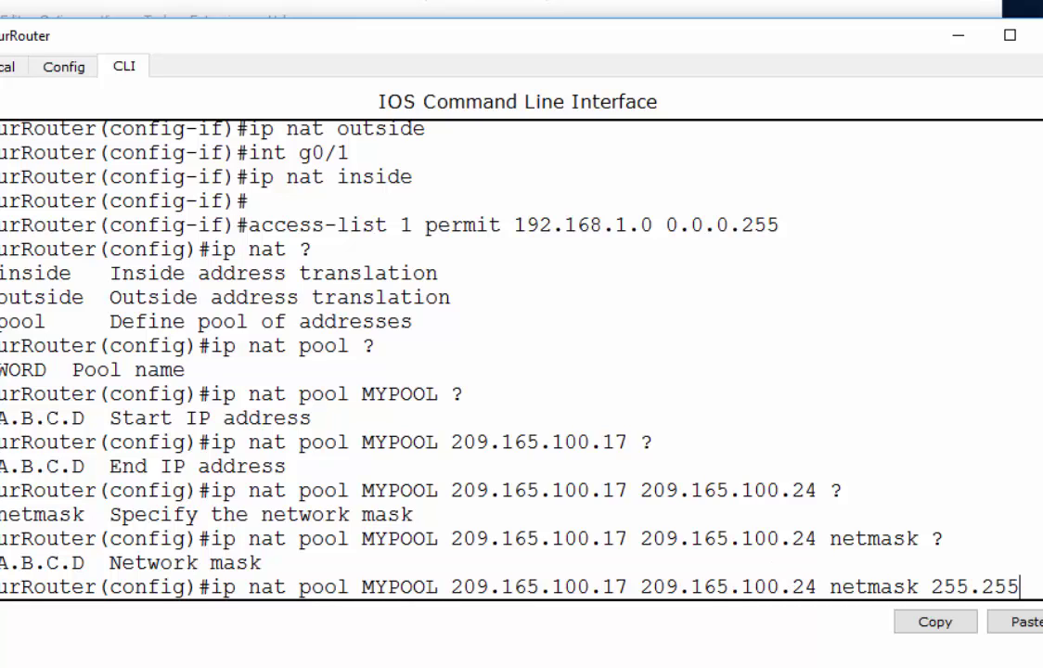
left_click_drag(0, 371, 0, 371)
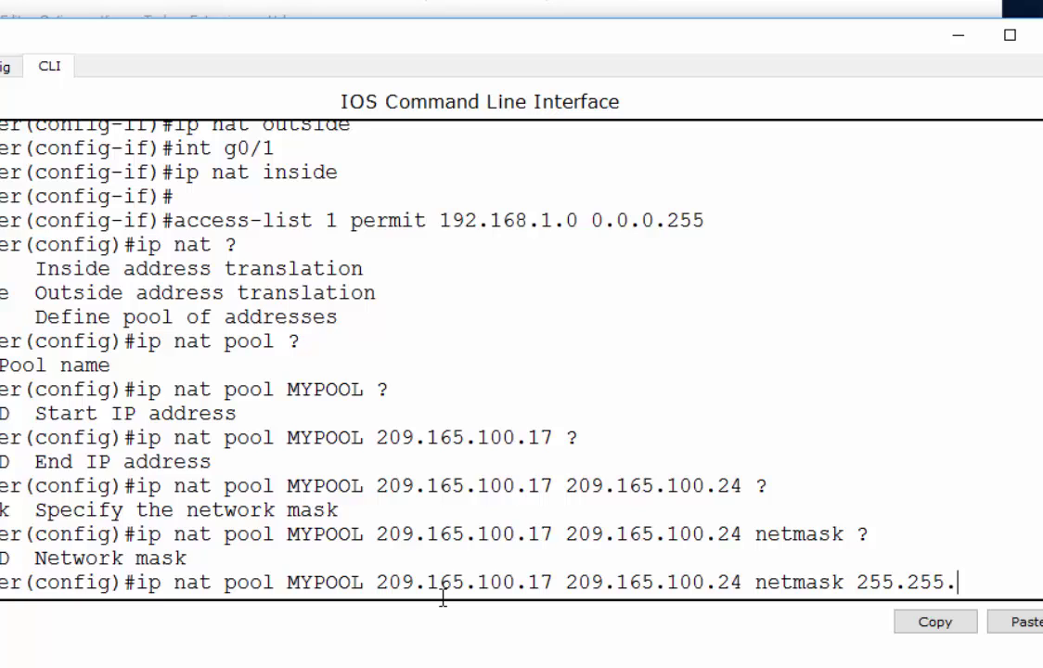
type(".255.240")
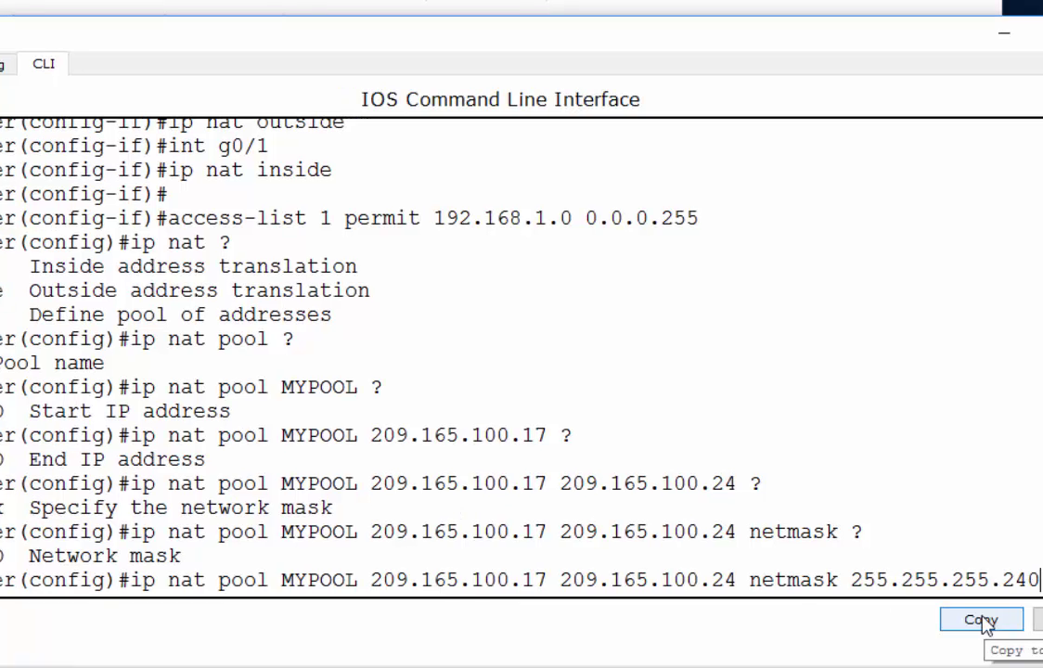
key("Return")
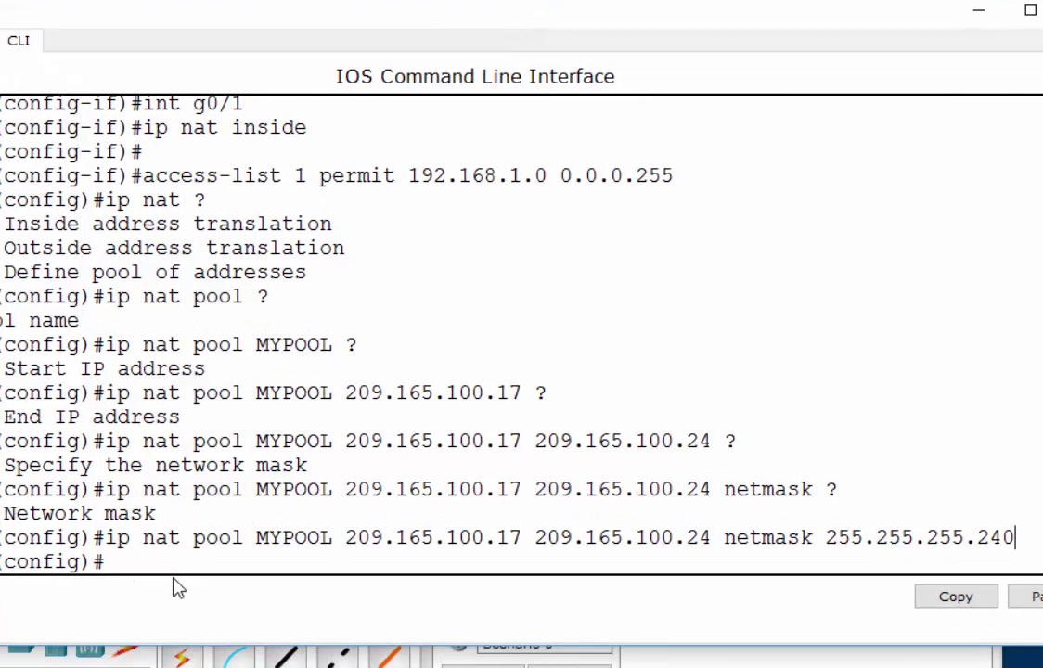
key("Return")
key("Return")
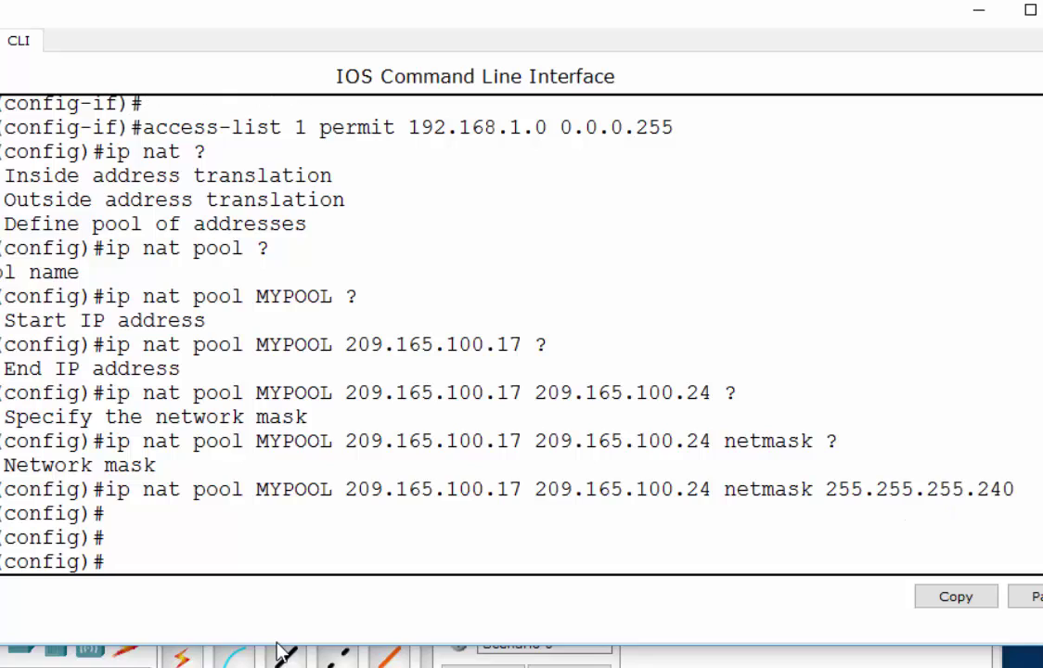
Translate access-list 1 sources with ip nat inside source list 1 pool MYPOOL overload, and close the YourRouter window.
type("ip nat instid")
key("BackSpace")
key("BackSpace")
key("BackSpace")
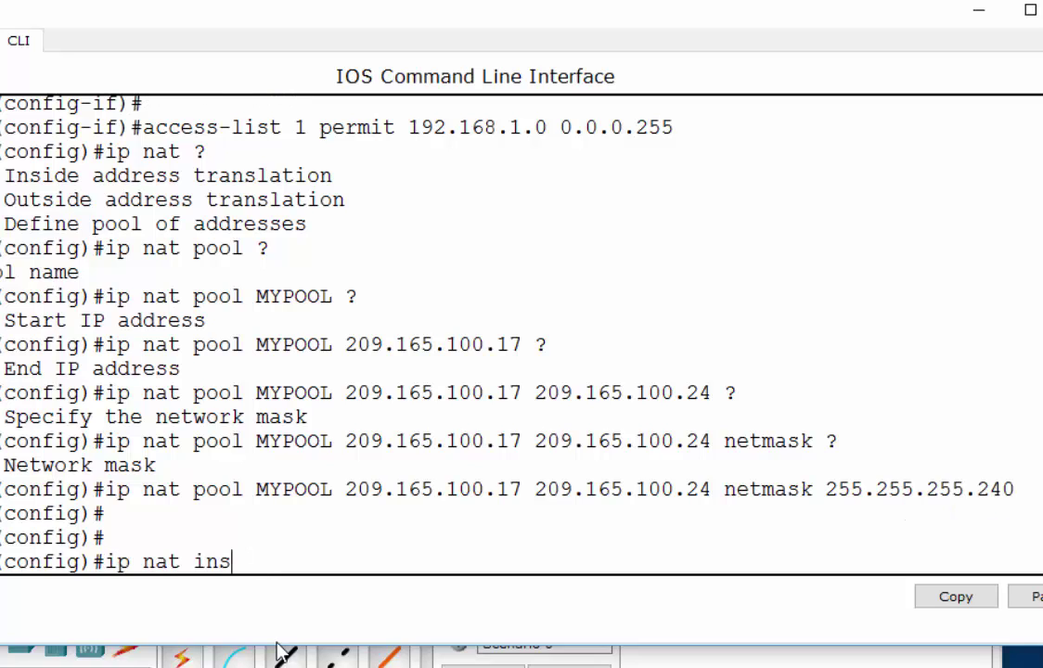
type("ide sou")
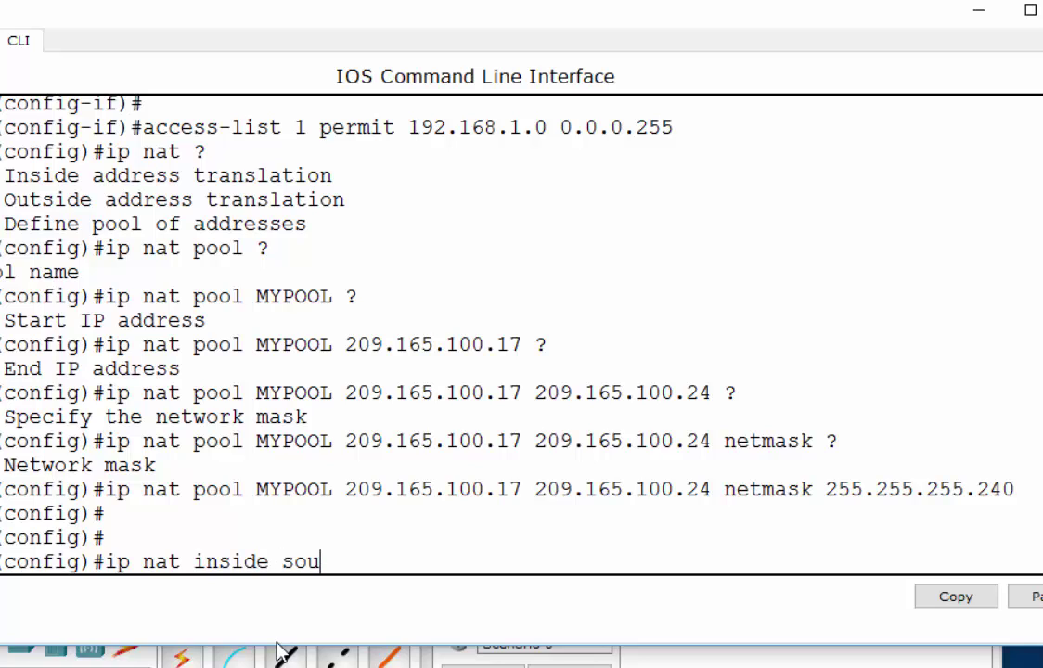
type("rce list")
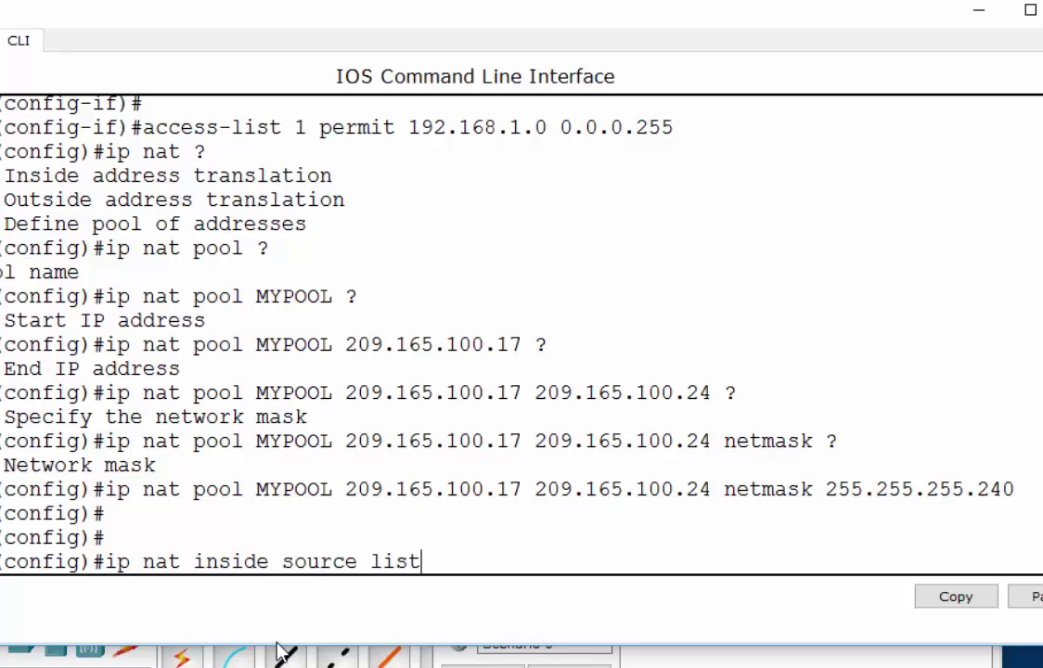
type(" 1")
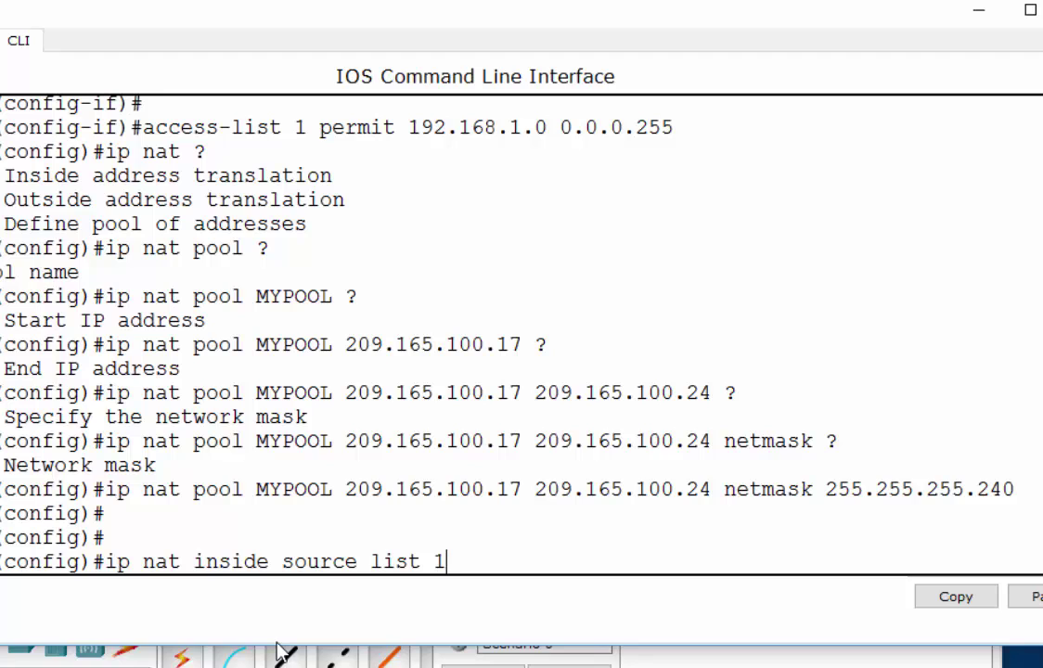
type(" ?")
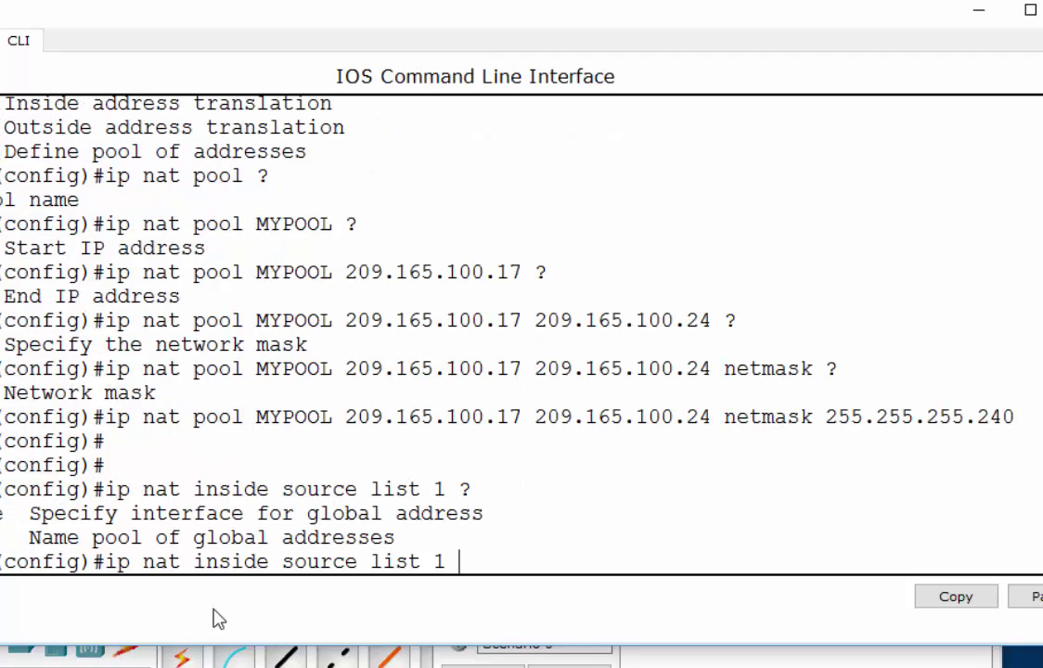
type("pool MY")
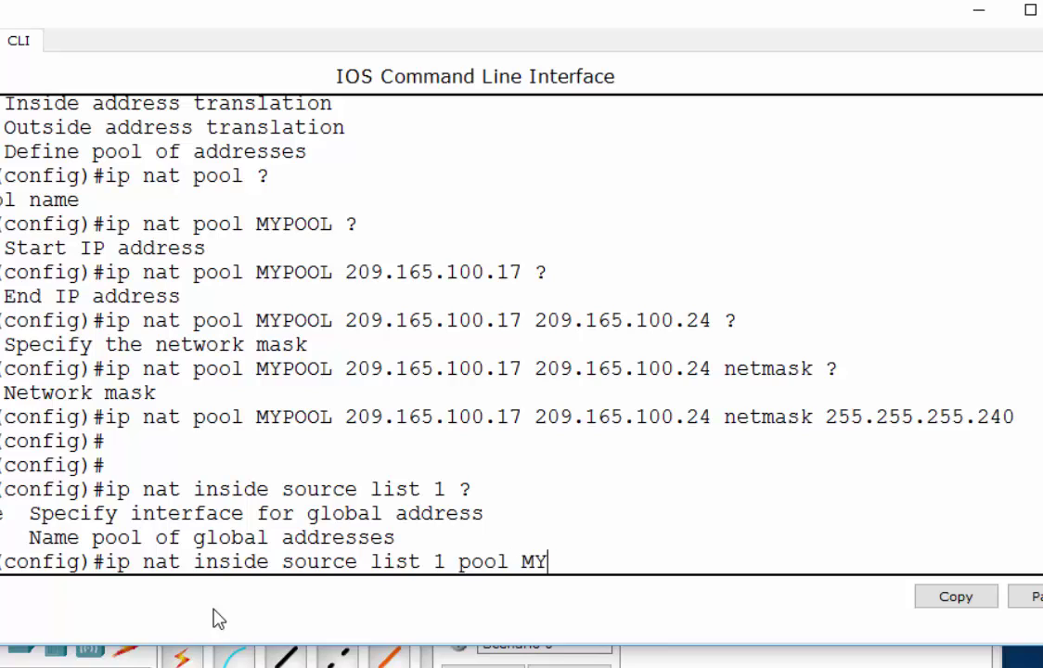
type("POOL")
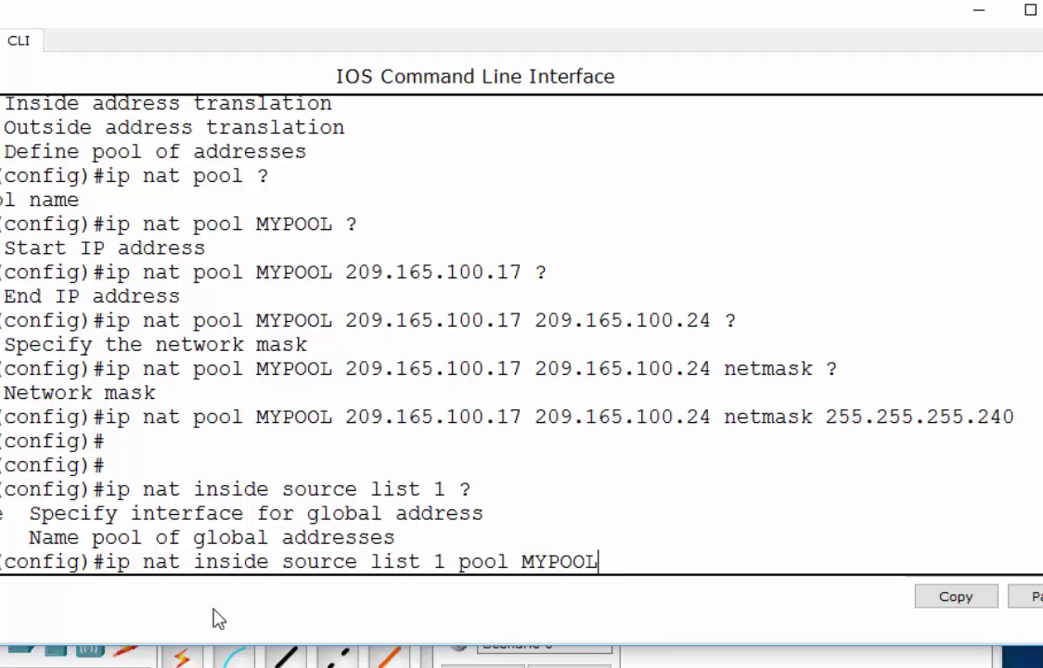
type(" ?")
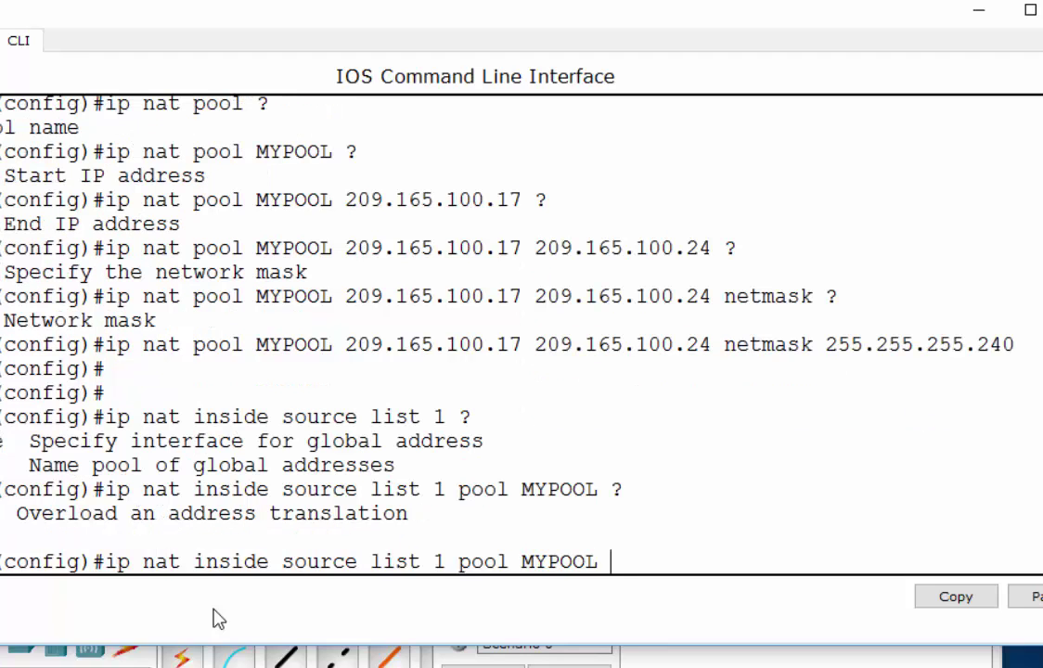
type("overload")
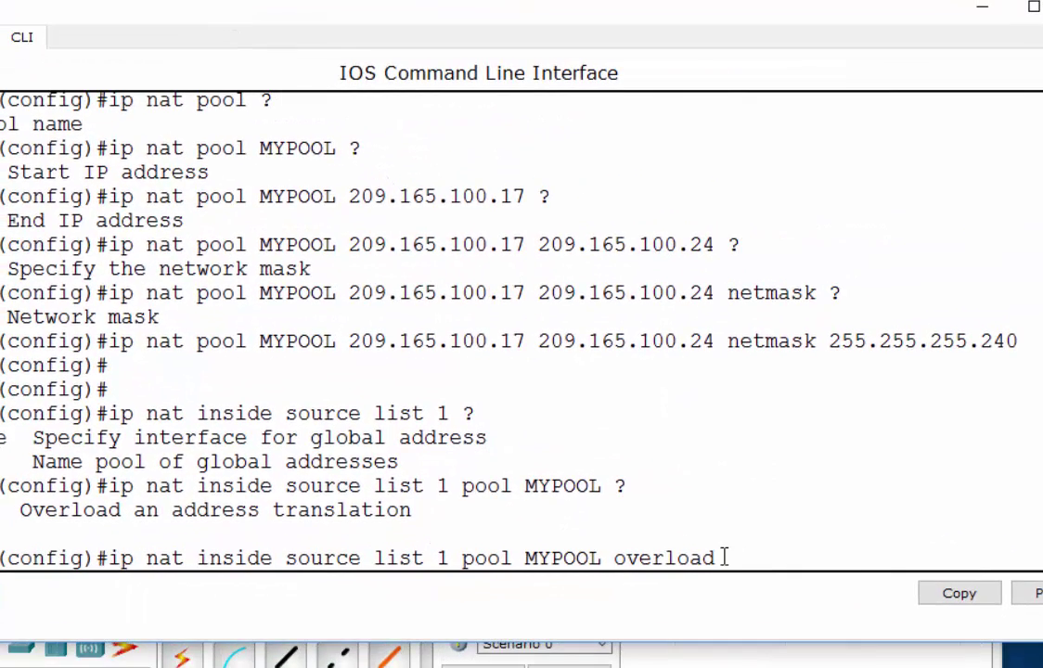
key("Return")
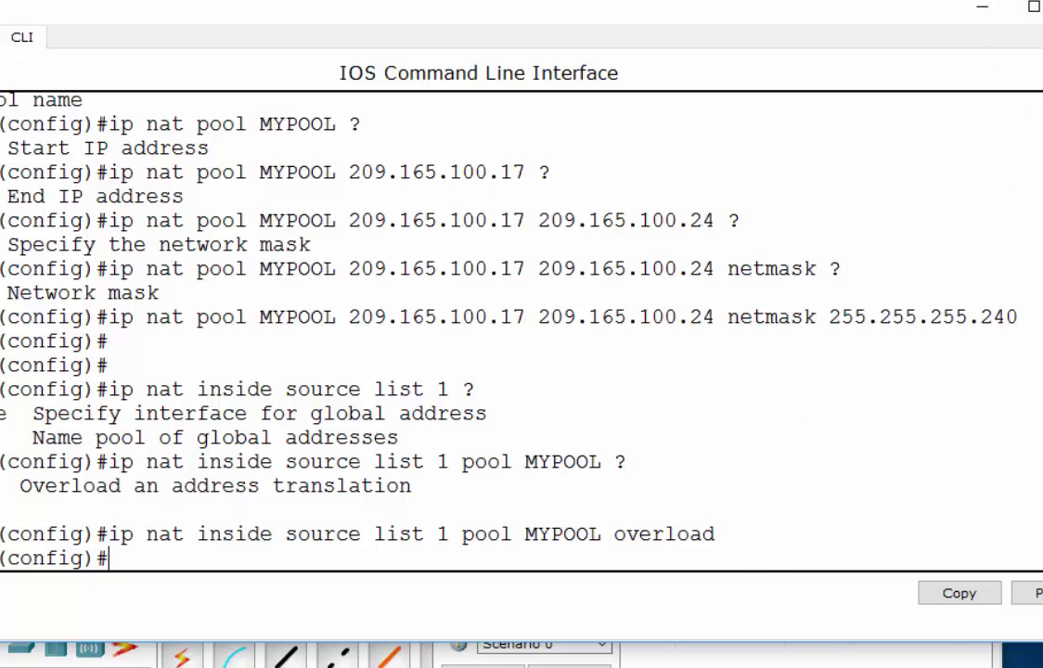
key("alt+F4")
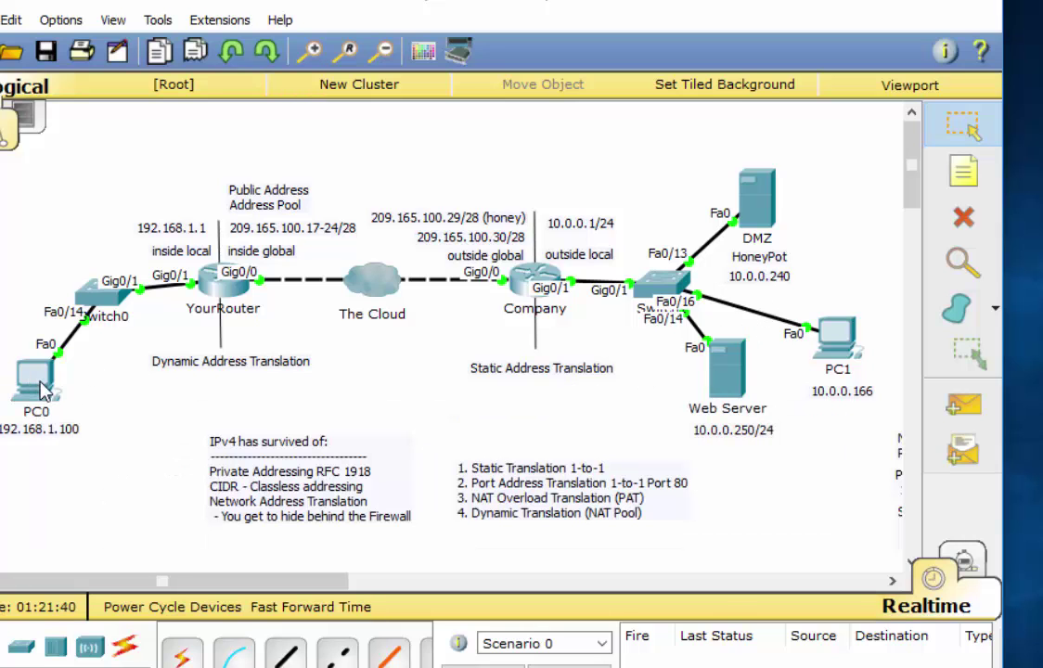
Load 209.165.100.29 in PC0's web browser, then move the PC0 window clear of the topology.
left_click(34, 371)
left_click(615, 204)
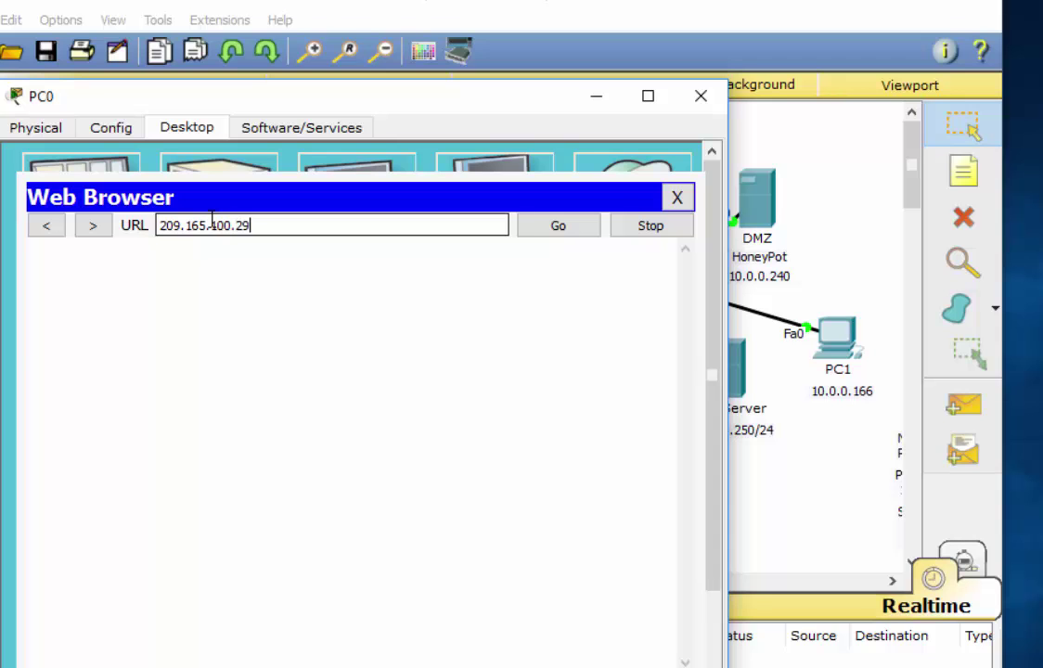
type("209.165.100.29")
key("Return")
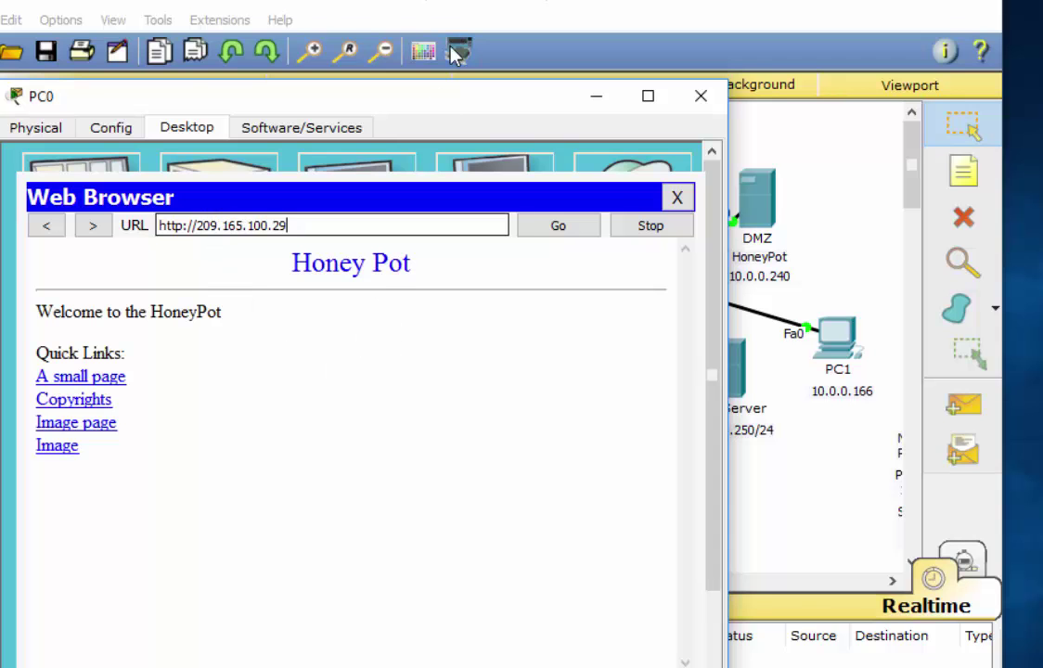
left_click_drag(417, 104, 483, 519)
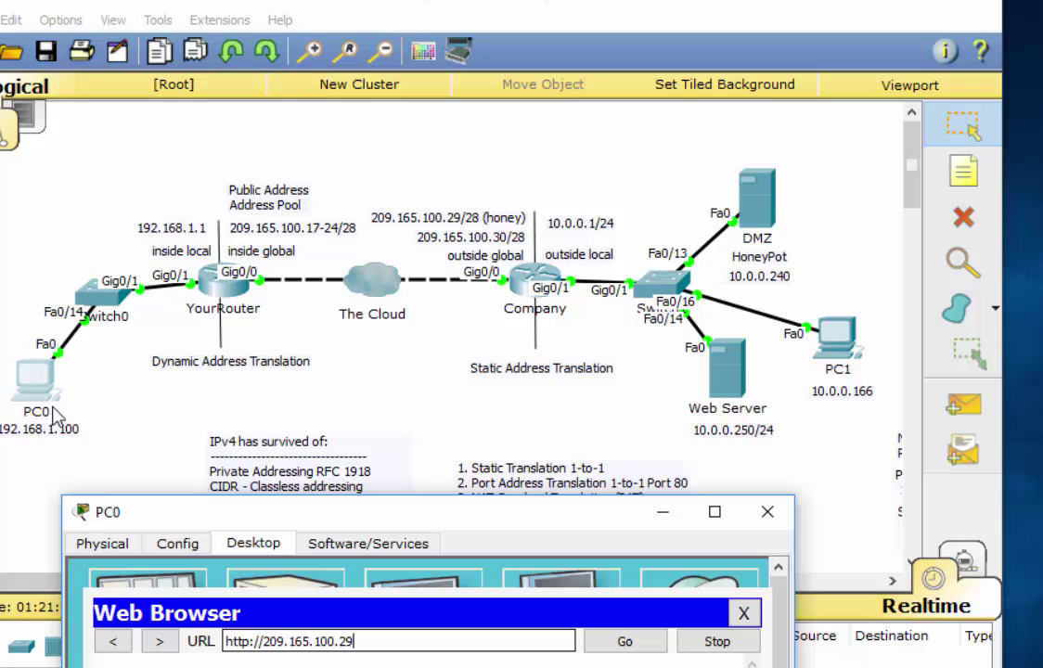
Return YourRouter's CLI to privileged mode and run show ip nat translations, enlarging the window so each table entry fits on one line.
left_click(225, 295)
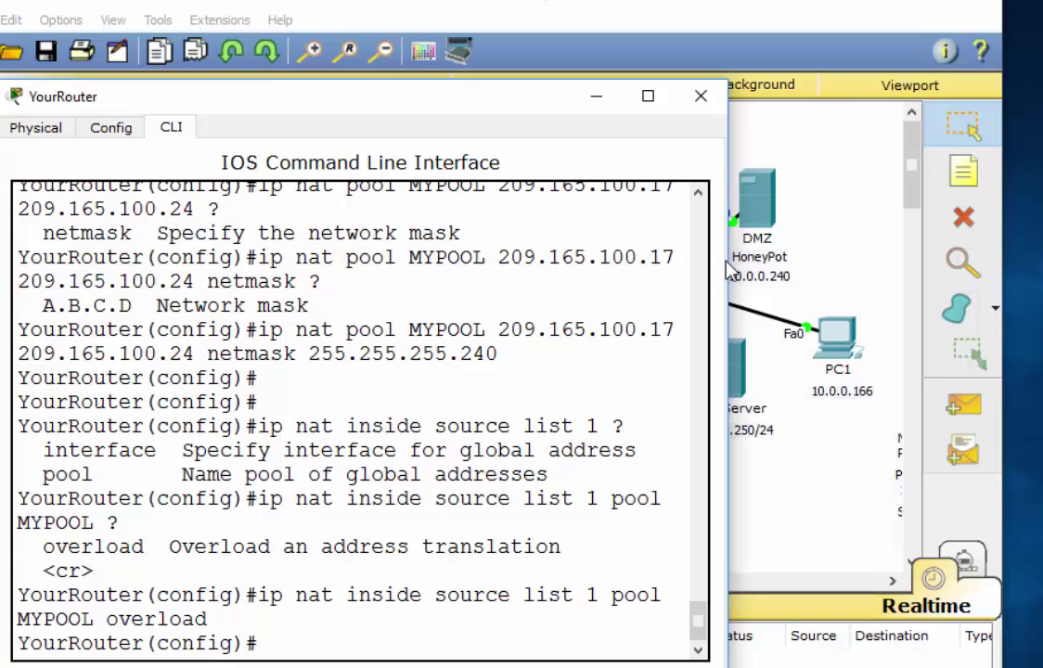
double_click(624, 95)
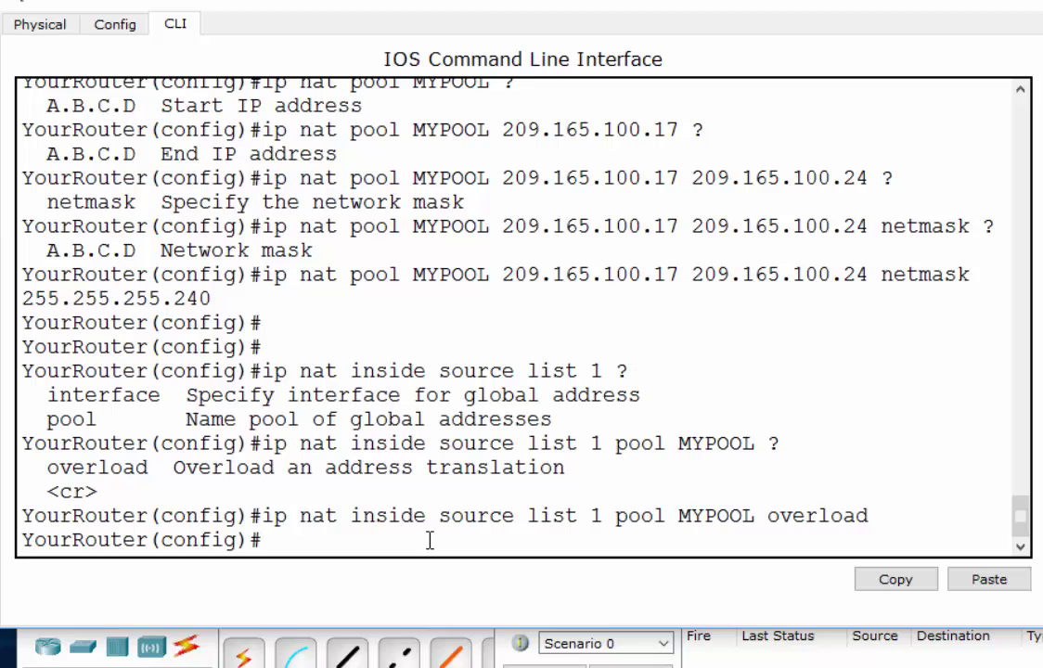
key("Return")
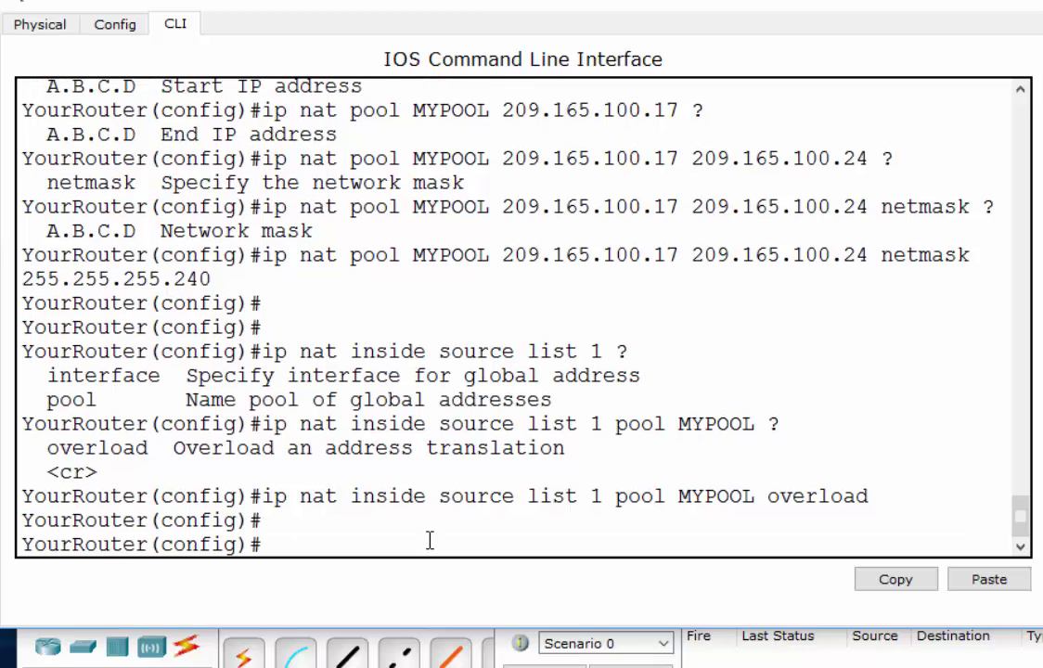
key("ctrl+z")
type("show")
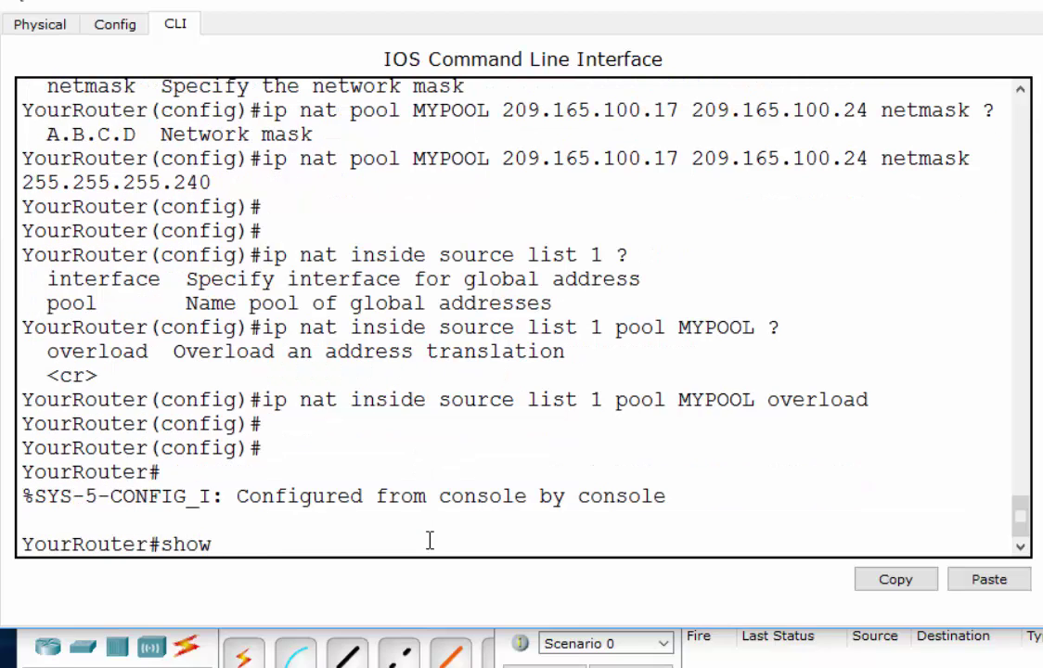
type(" ip nat tran")
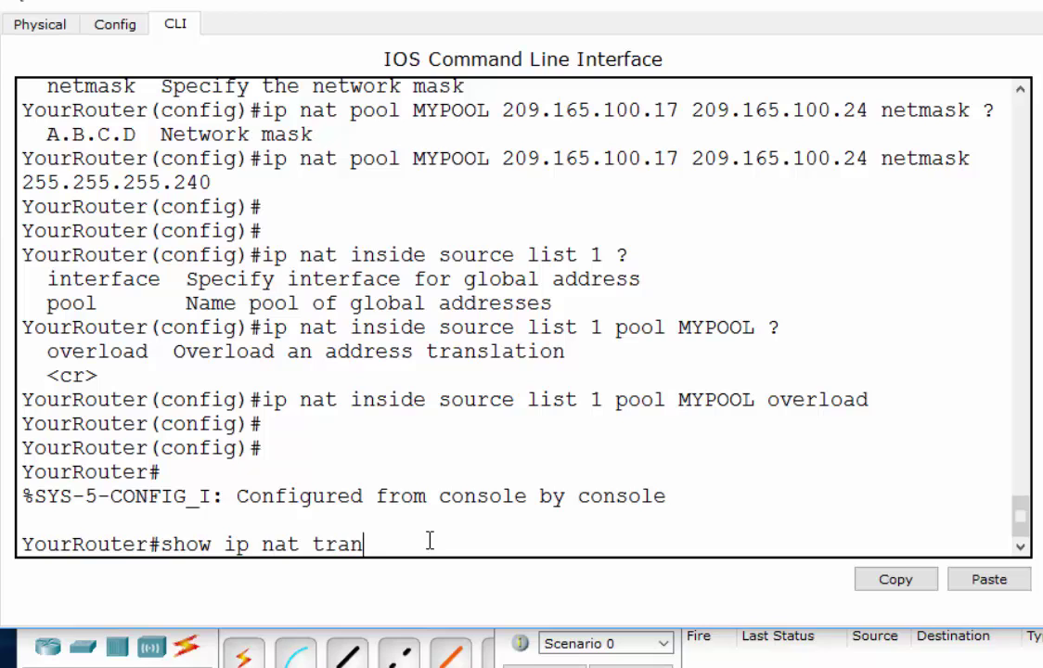
type("s")
key("Tab")
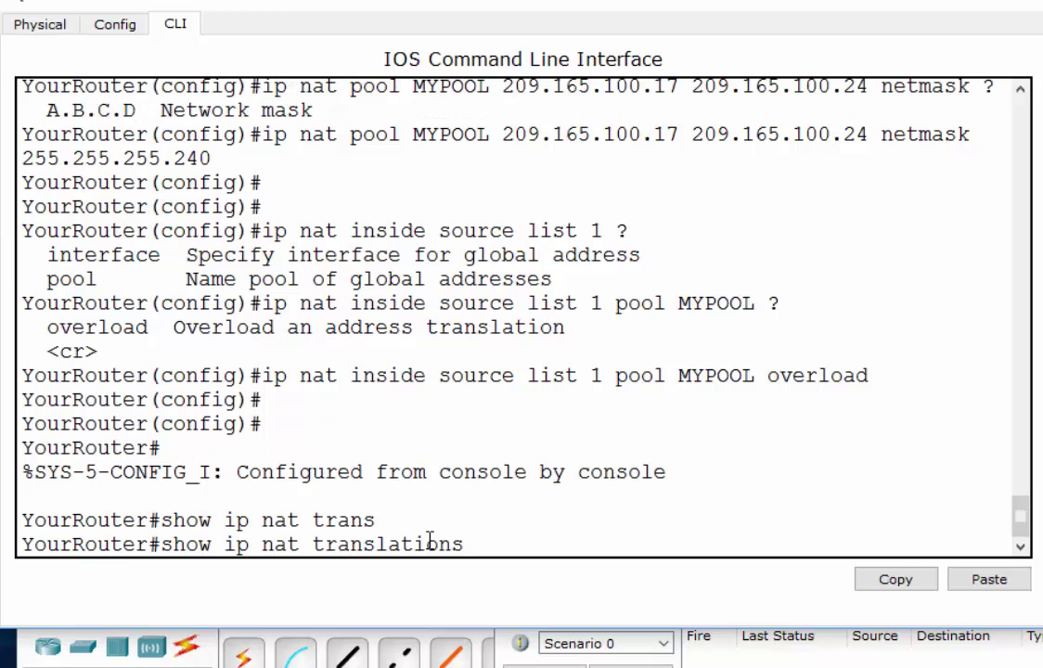
key("Return")
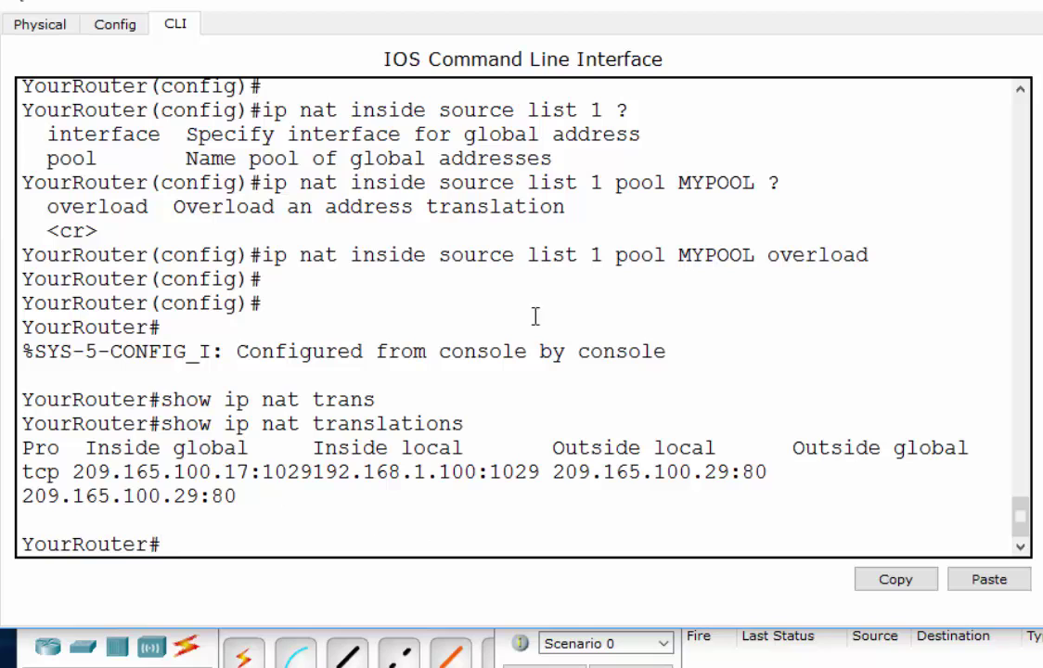
left_click_drag(1039, 341, 1042, 340)
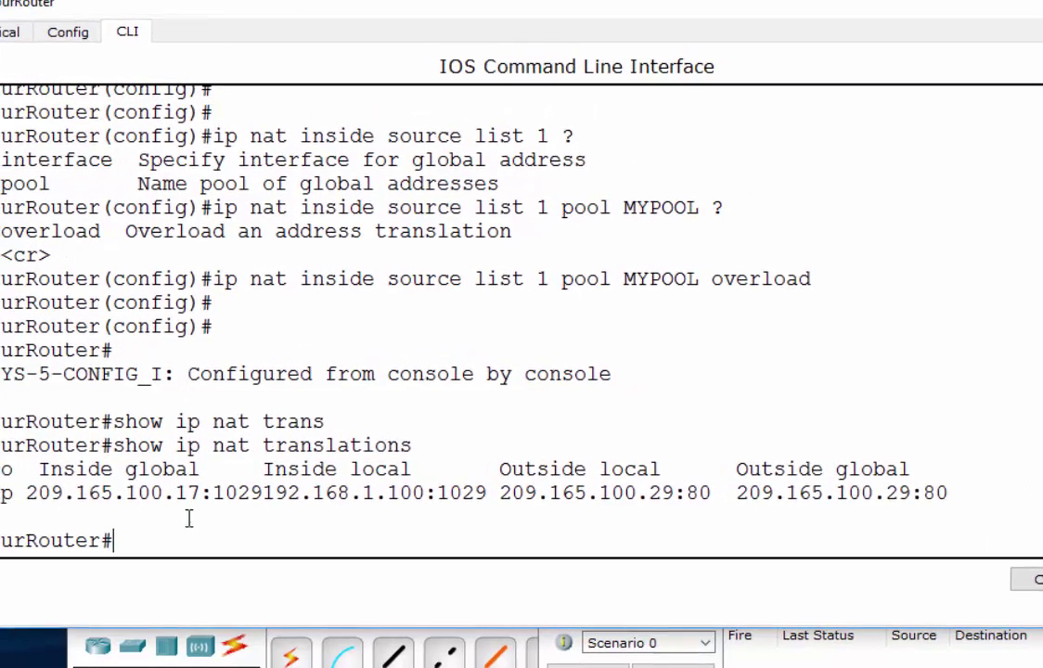
Examine the inside global, inside local and outside addresses and ports of YourRouter's TCP translation entry, and close the router window.
left_click_drag(60, 494, 292, 498)
left_click(266, 515)
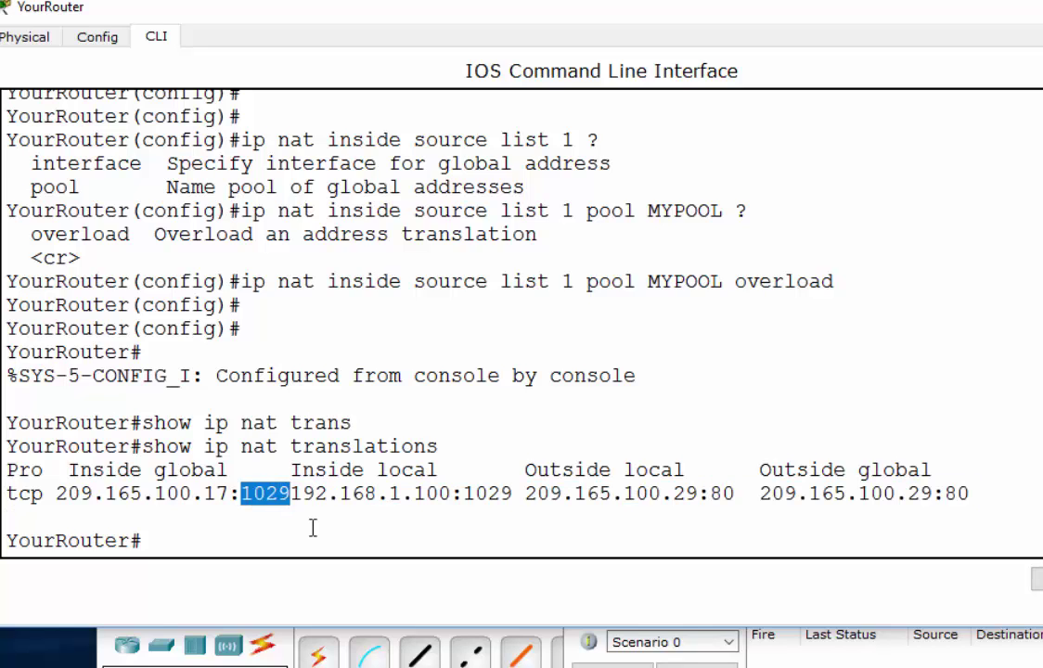
left_click(294, 489)
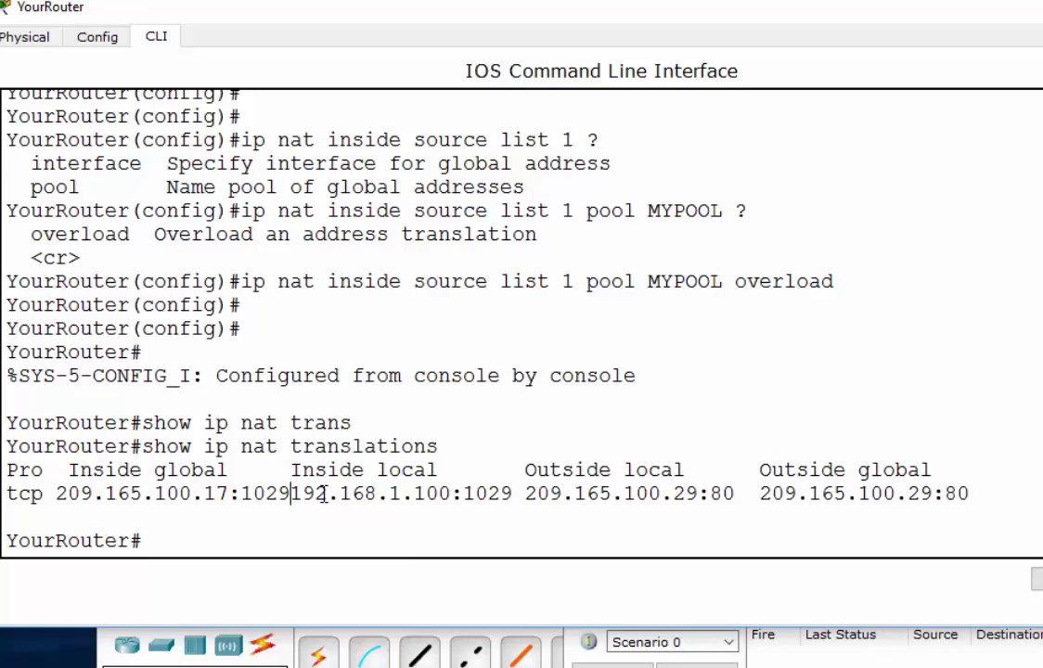
left_click_drag(323, 494, 449, 498)
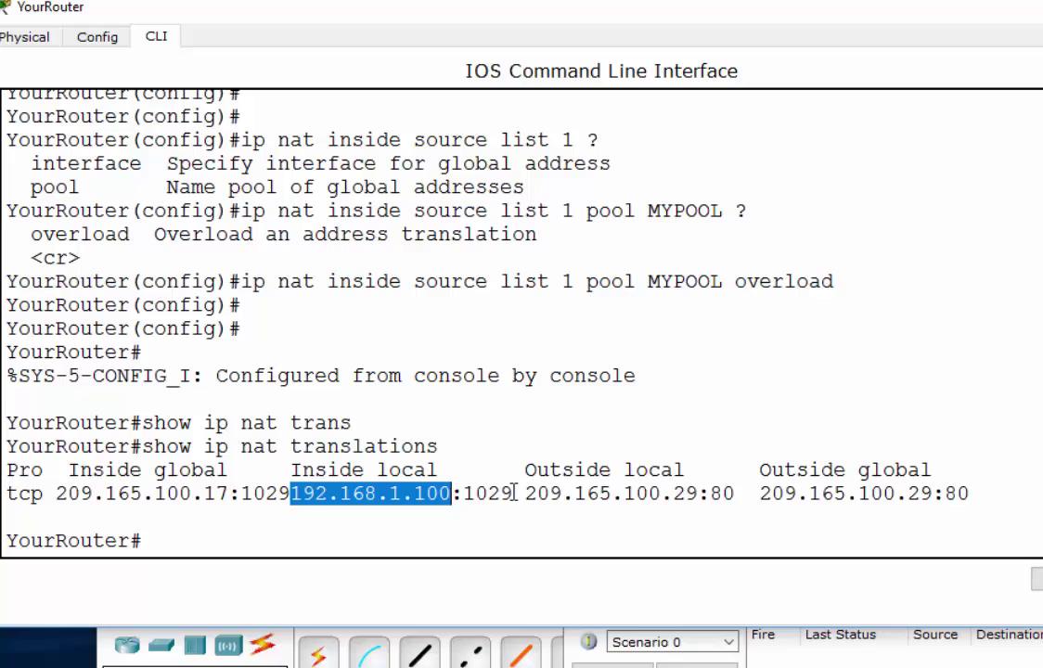
left_click_drag(514, 493, 463, 494)
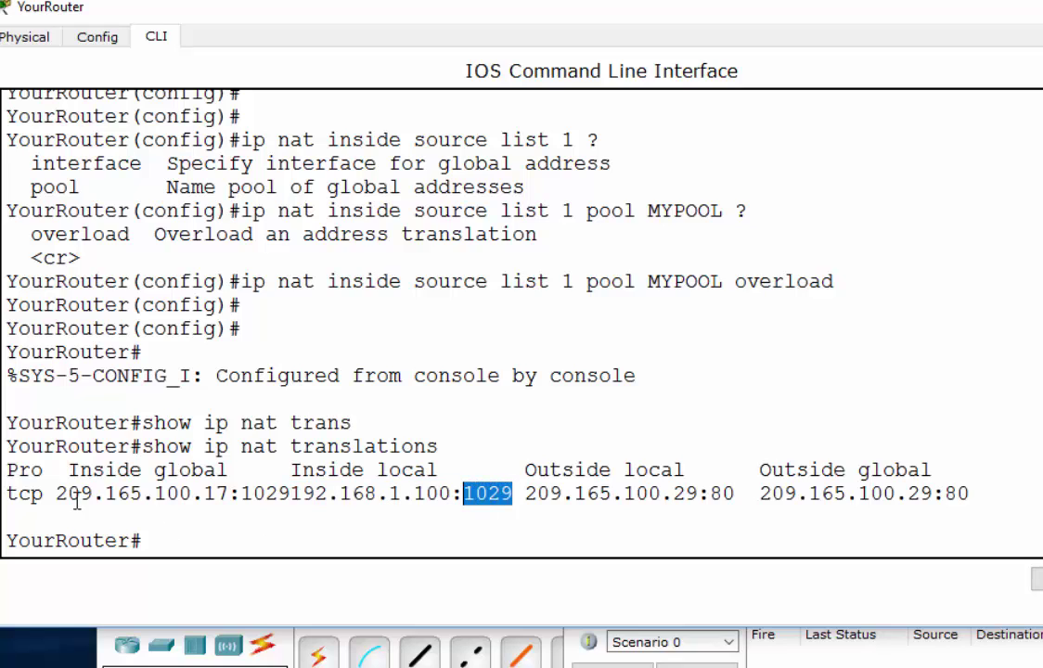
left_click_drag(58, 496, 228, 493)
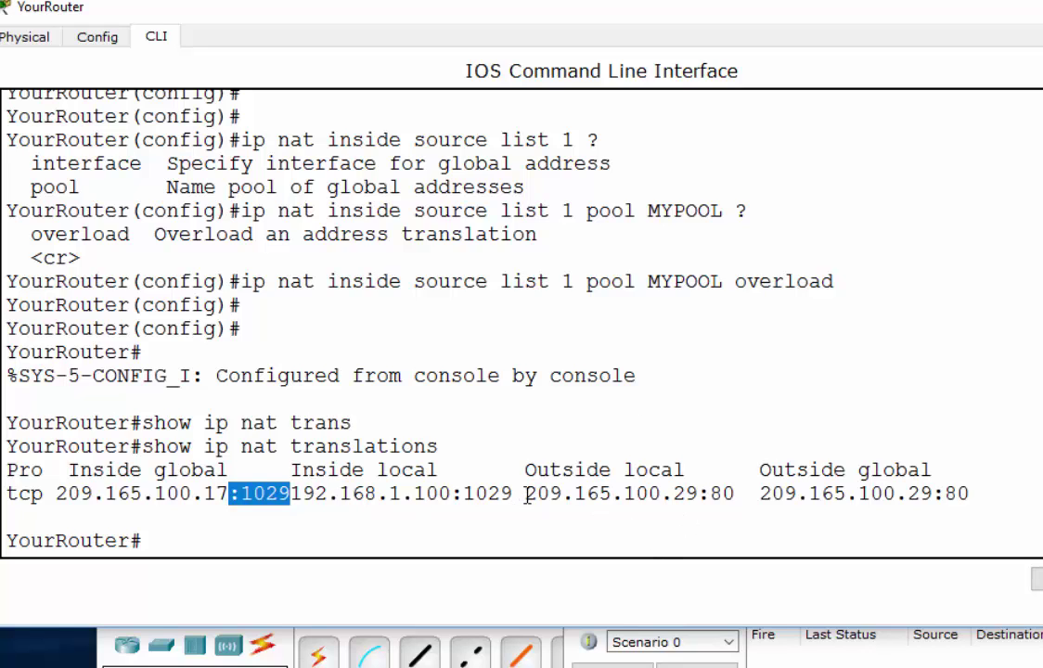
left_click_drag(527, 498, 970, 493)
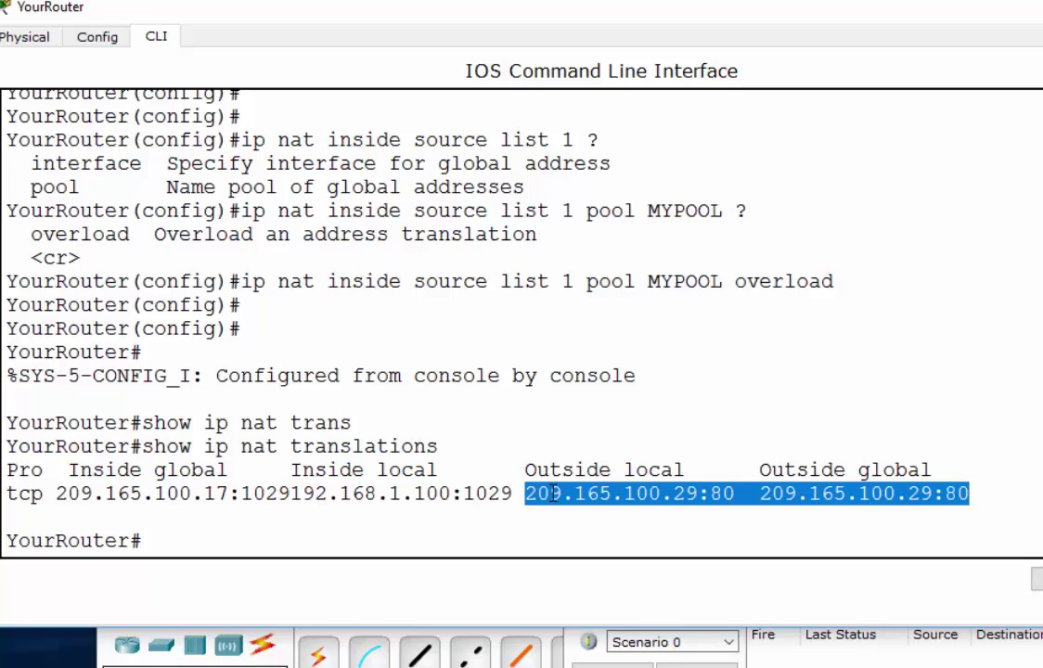
left_click(773, 495)
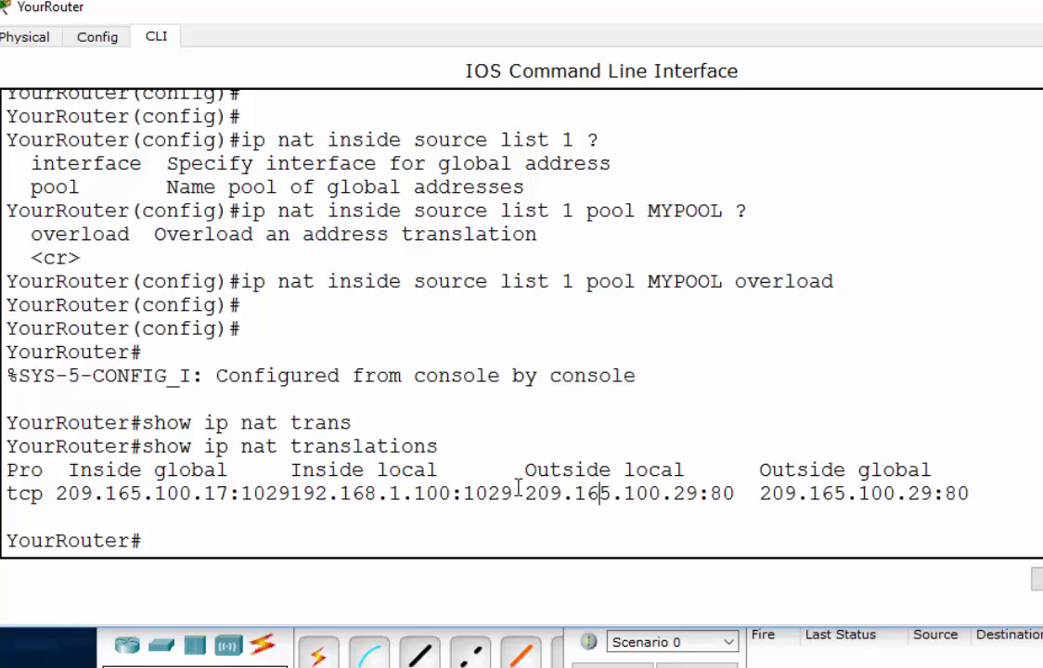
left_click_drag(573, 489, 740, 489)
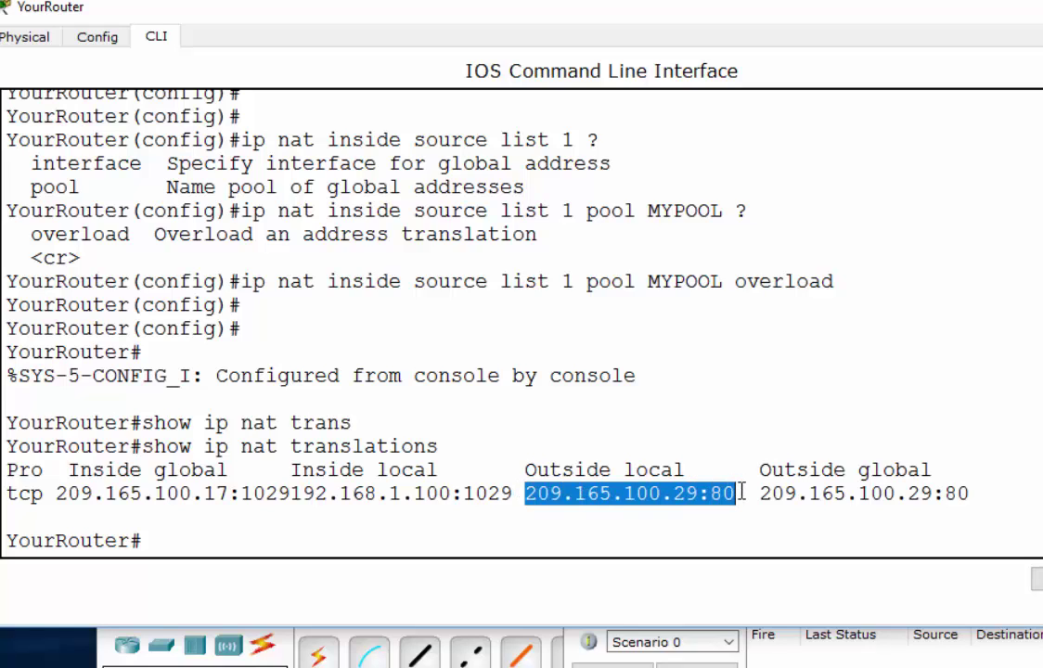
left_click(742, 425)
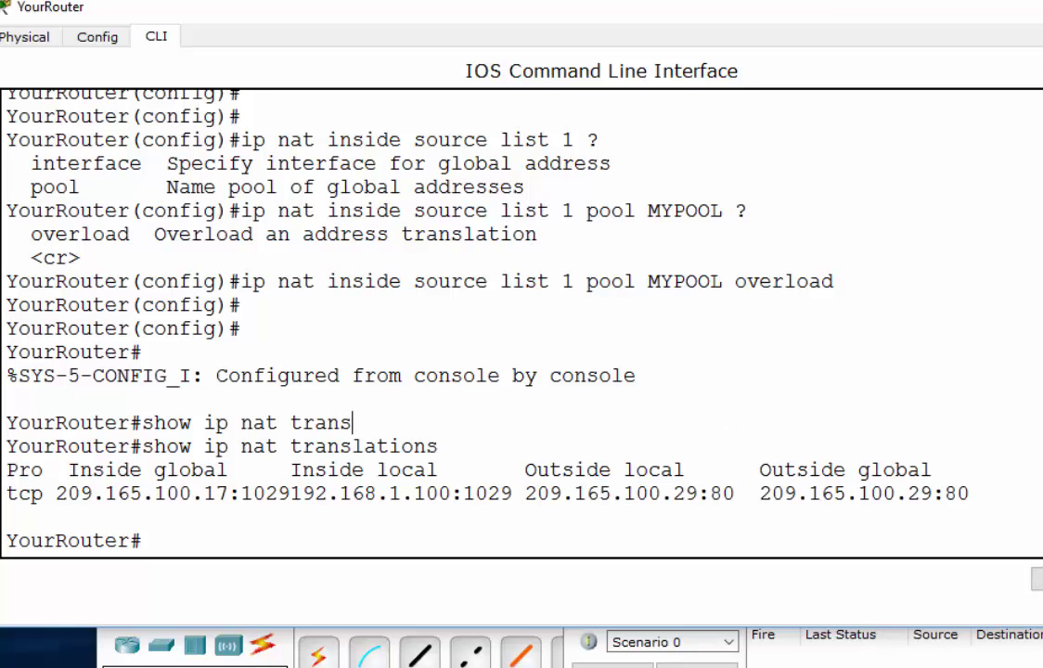
key("alt+F4")
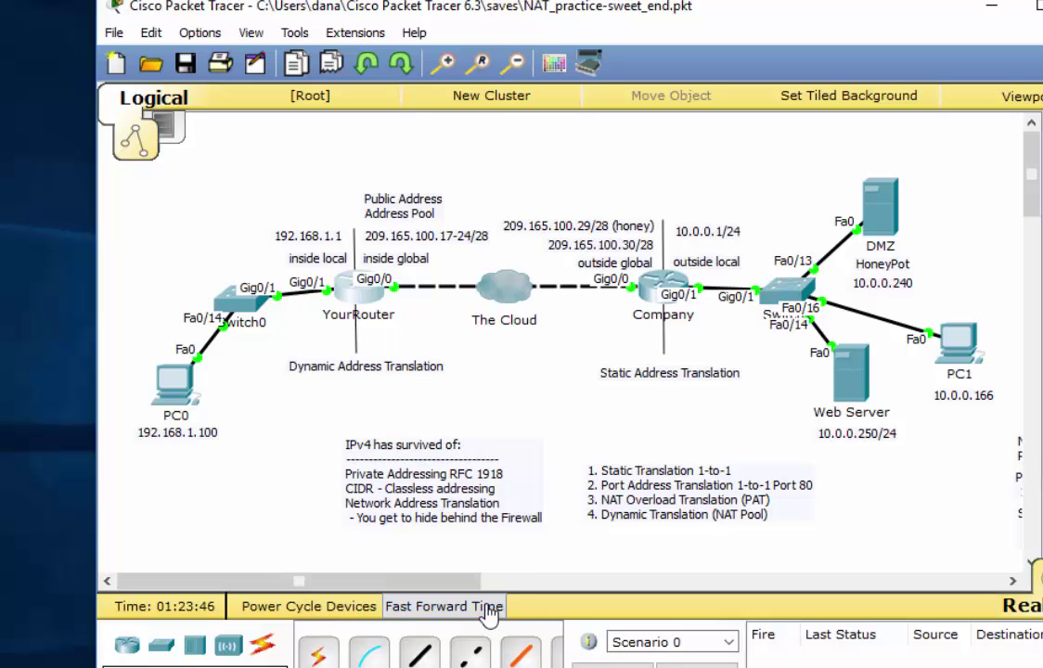
Place the NAT overload/PAT note above Company's outside addresses, the Port Forwarding note below Web Server and the Static Translation note above DMZ HoneyPot.
left_click_drag(461, 581, 477, 581)
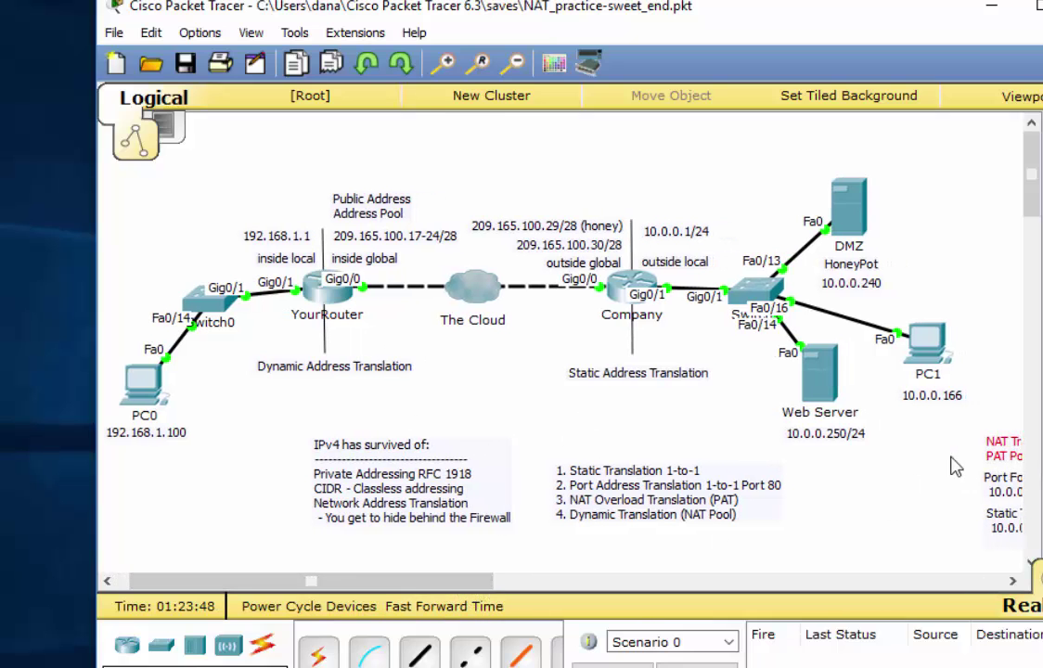
left_click_drag(1011, 469, 495, 175)
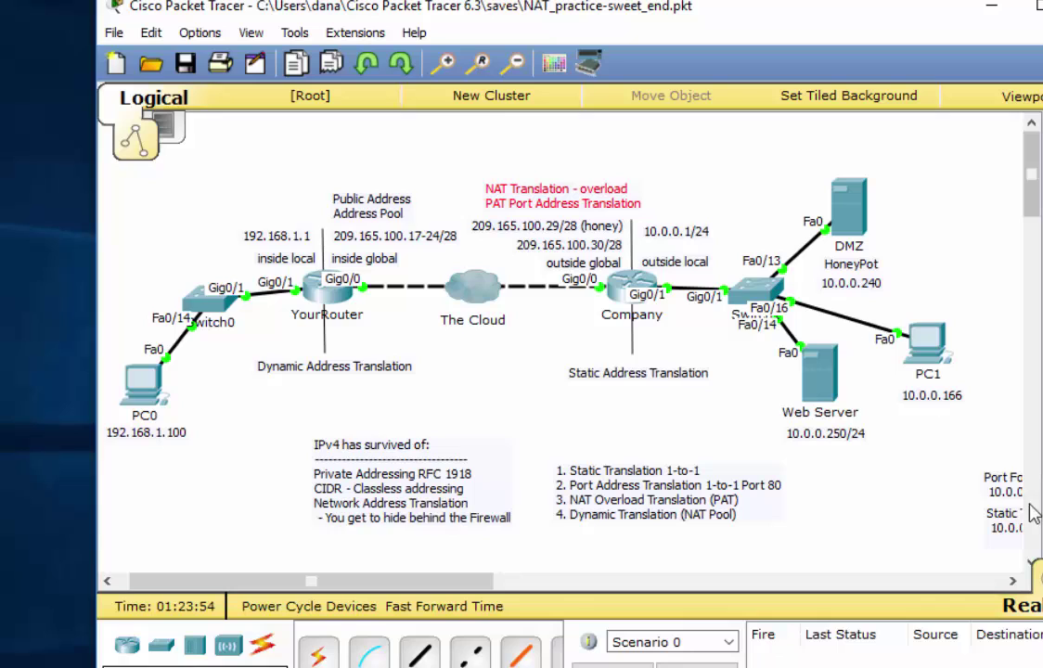
left_click_drag(996, 492, 807, 482)
left_click_drag(1008, 538, 798, 151)
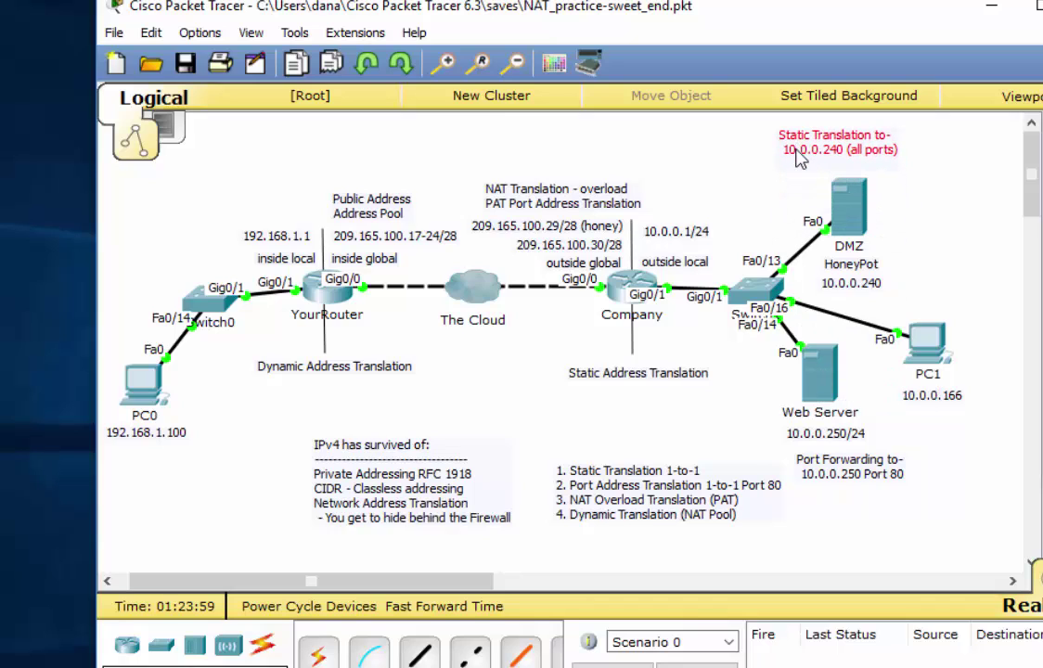
left_click_drag(470, 588, 447, 586)
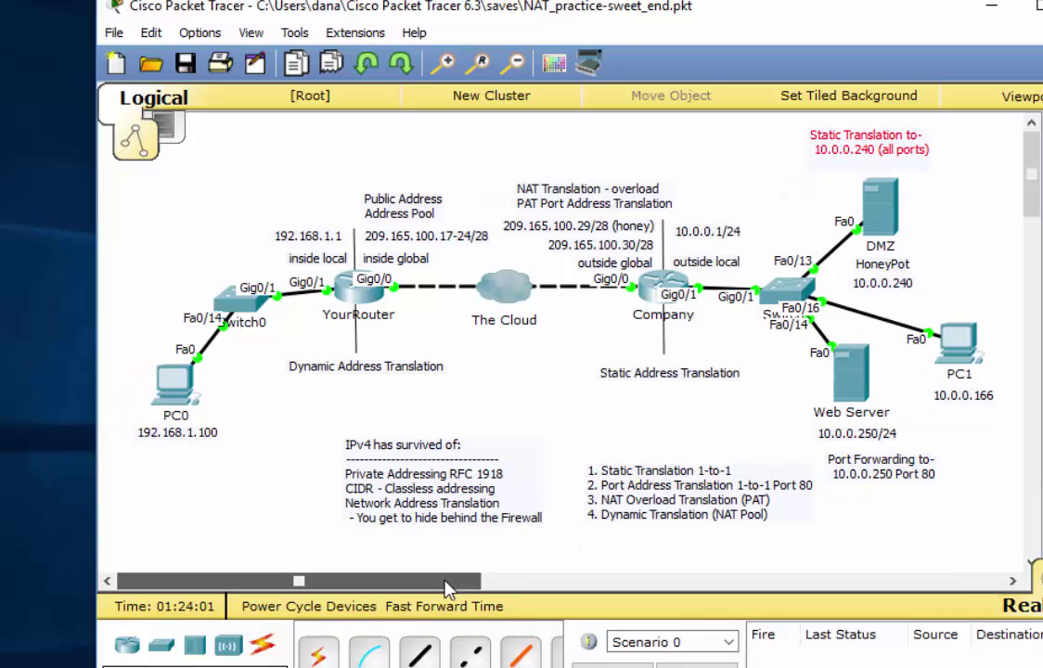
mouse_move(397, 219)
left_mouse_down()
mouse_move(387, 191)
mouse_move(398, 220)
left_mouse_up()
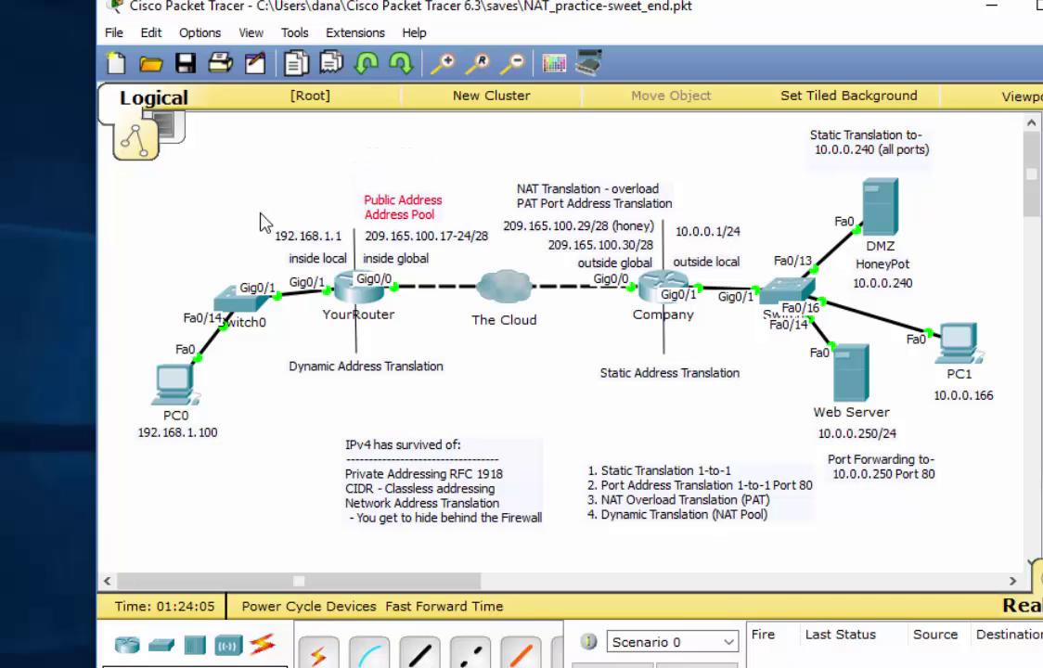